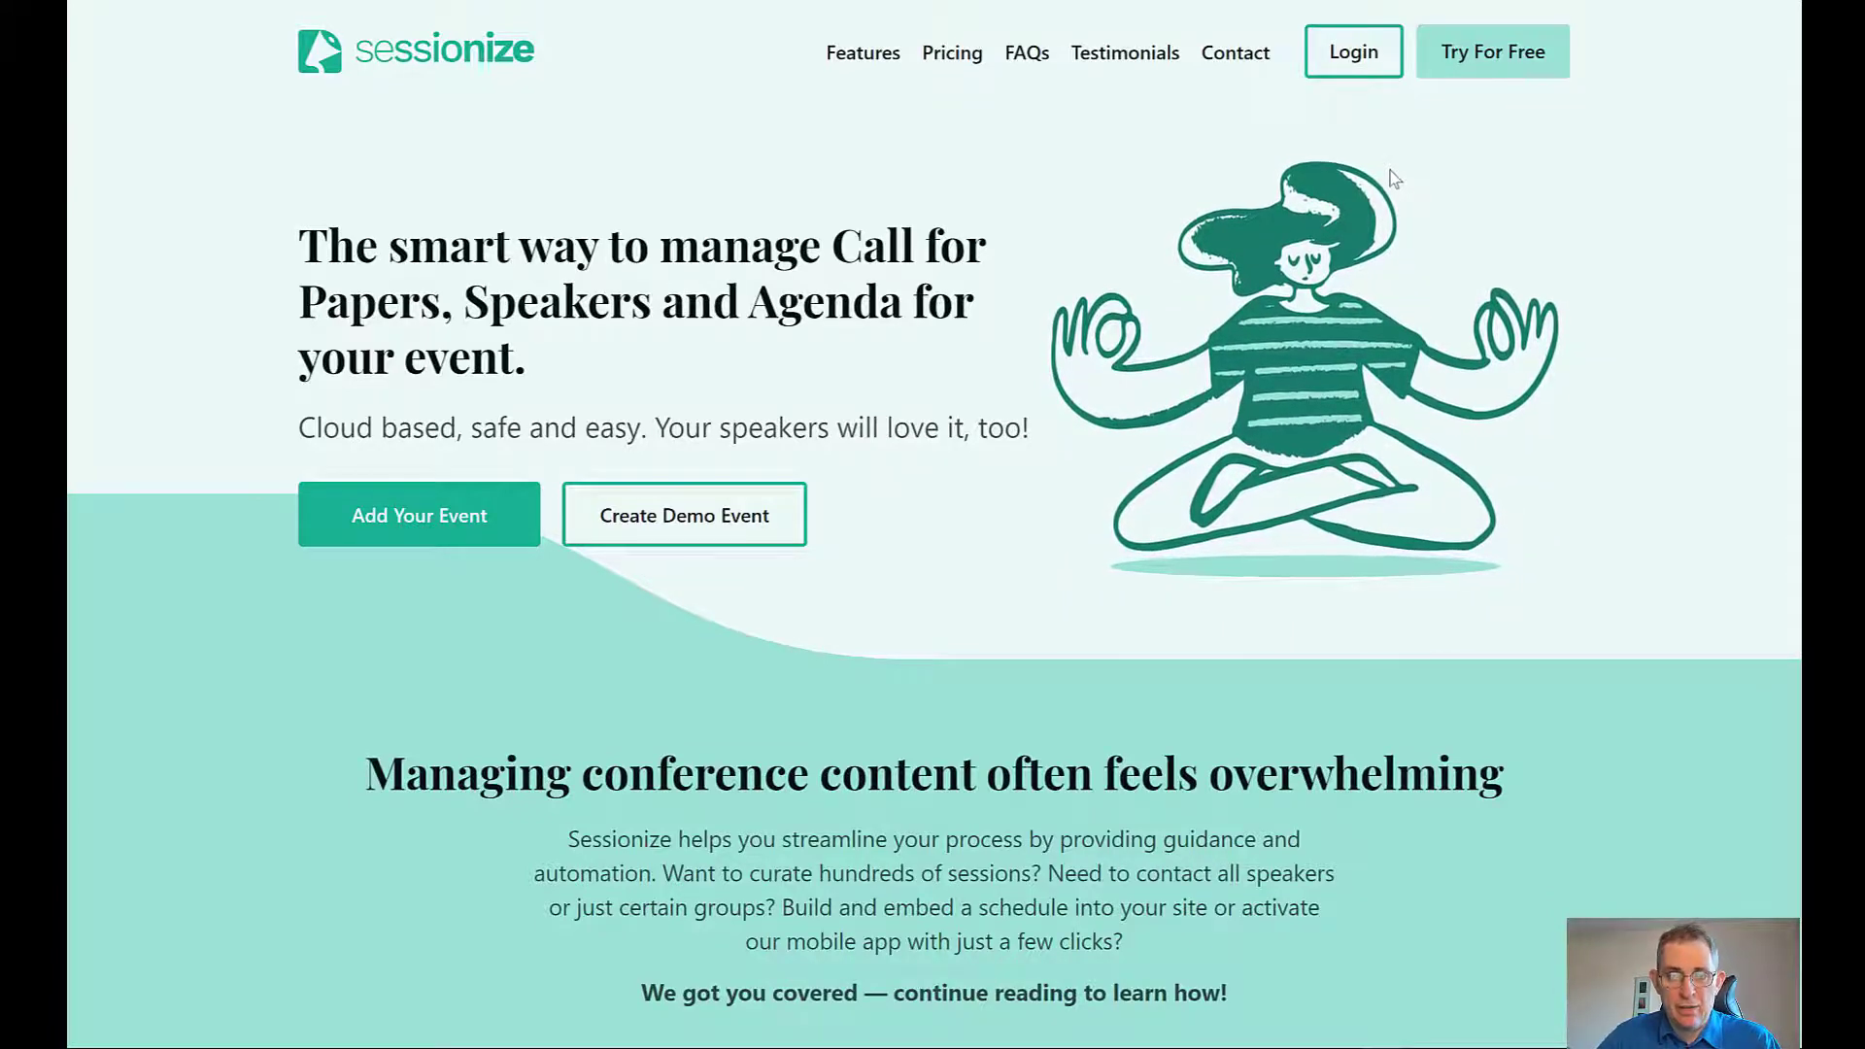
# Open the Classic Login username-and-password form from the Sessionize home page.
pyautogui.click(1356, 54)
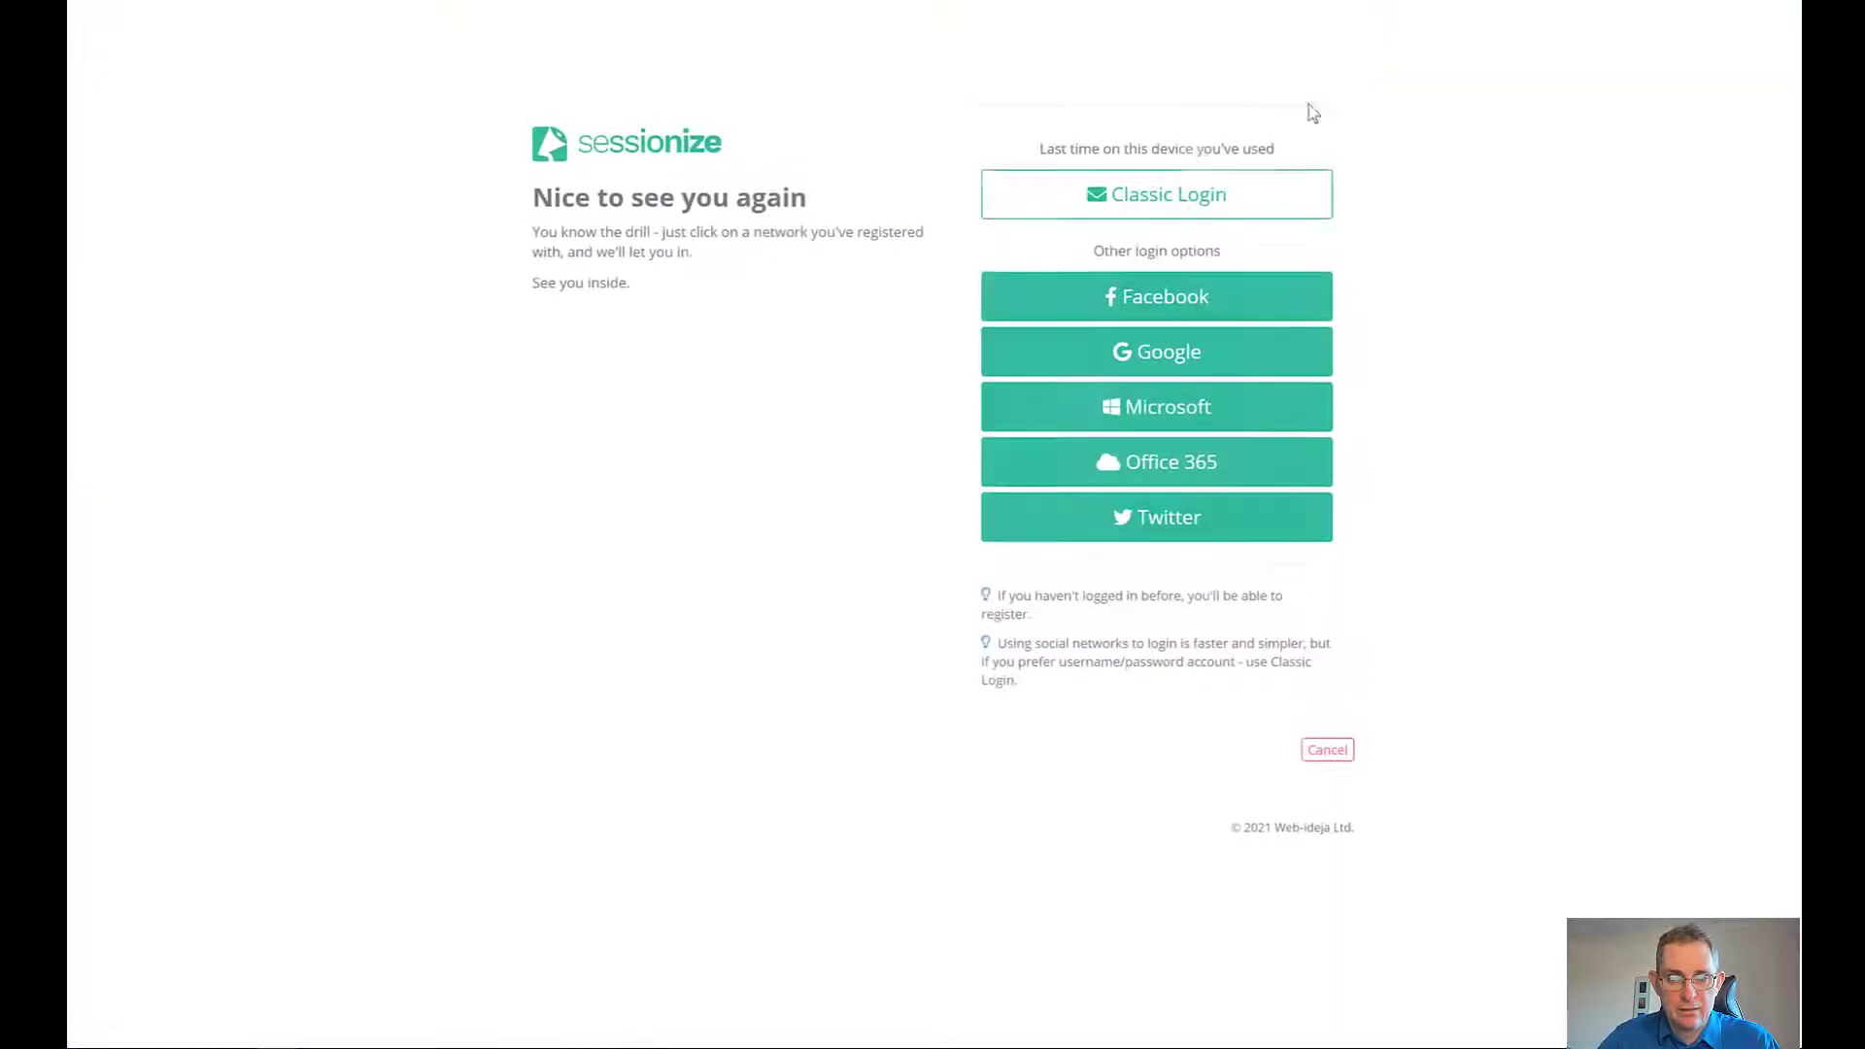
pyautogui.click(1162, 199)
# Sign in, check the speaker's active sessions, then return to the organizer's All events list.
pyautogui.click(1047, 313)
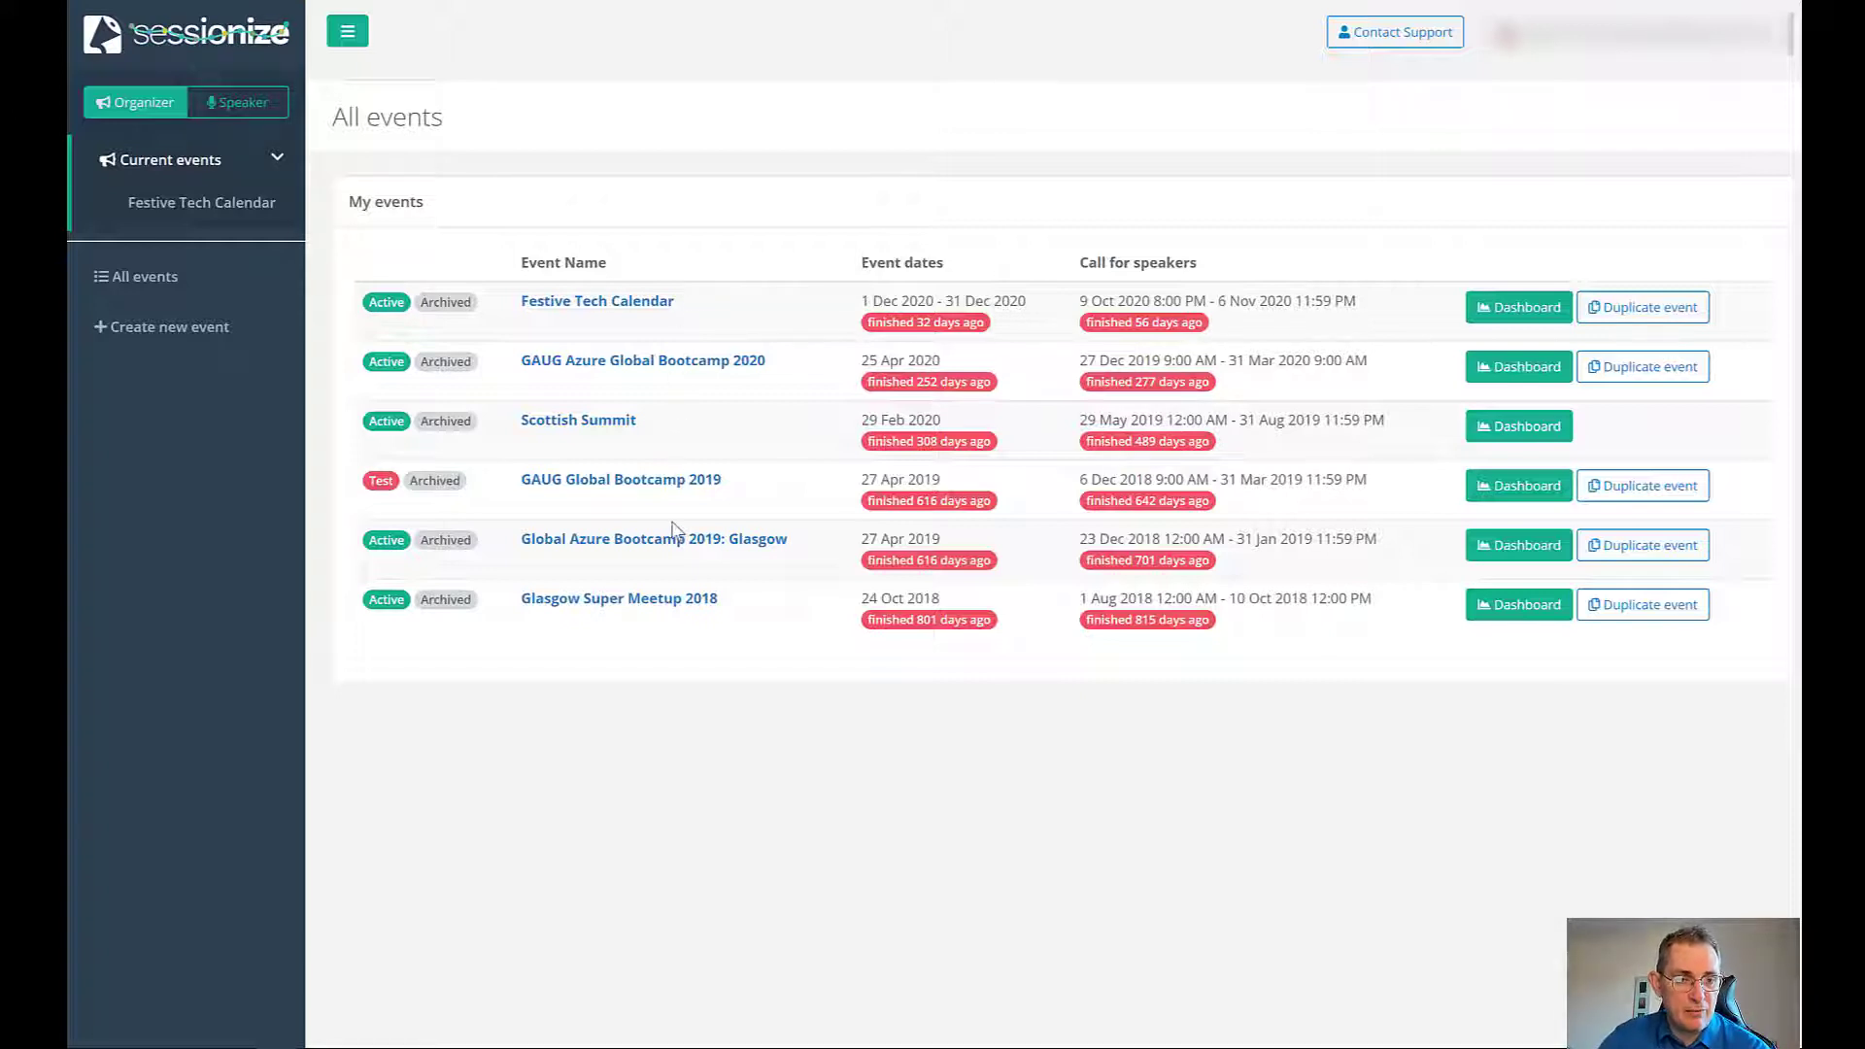
pyautogui.click(255, 117)
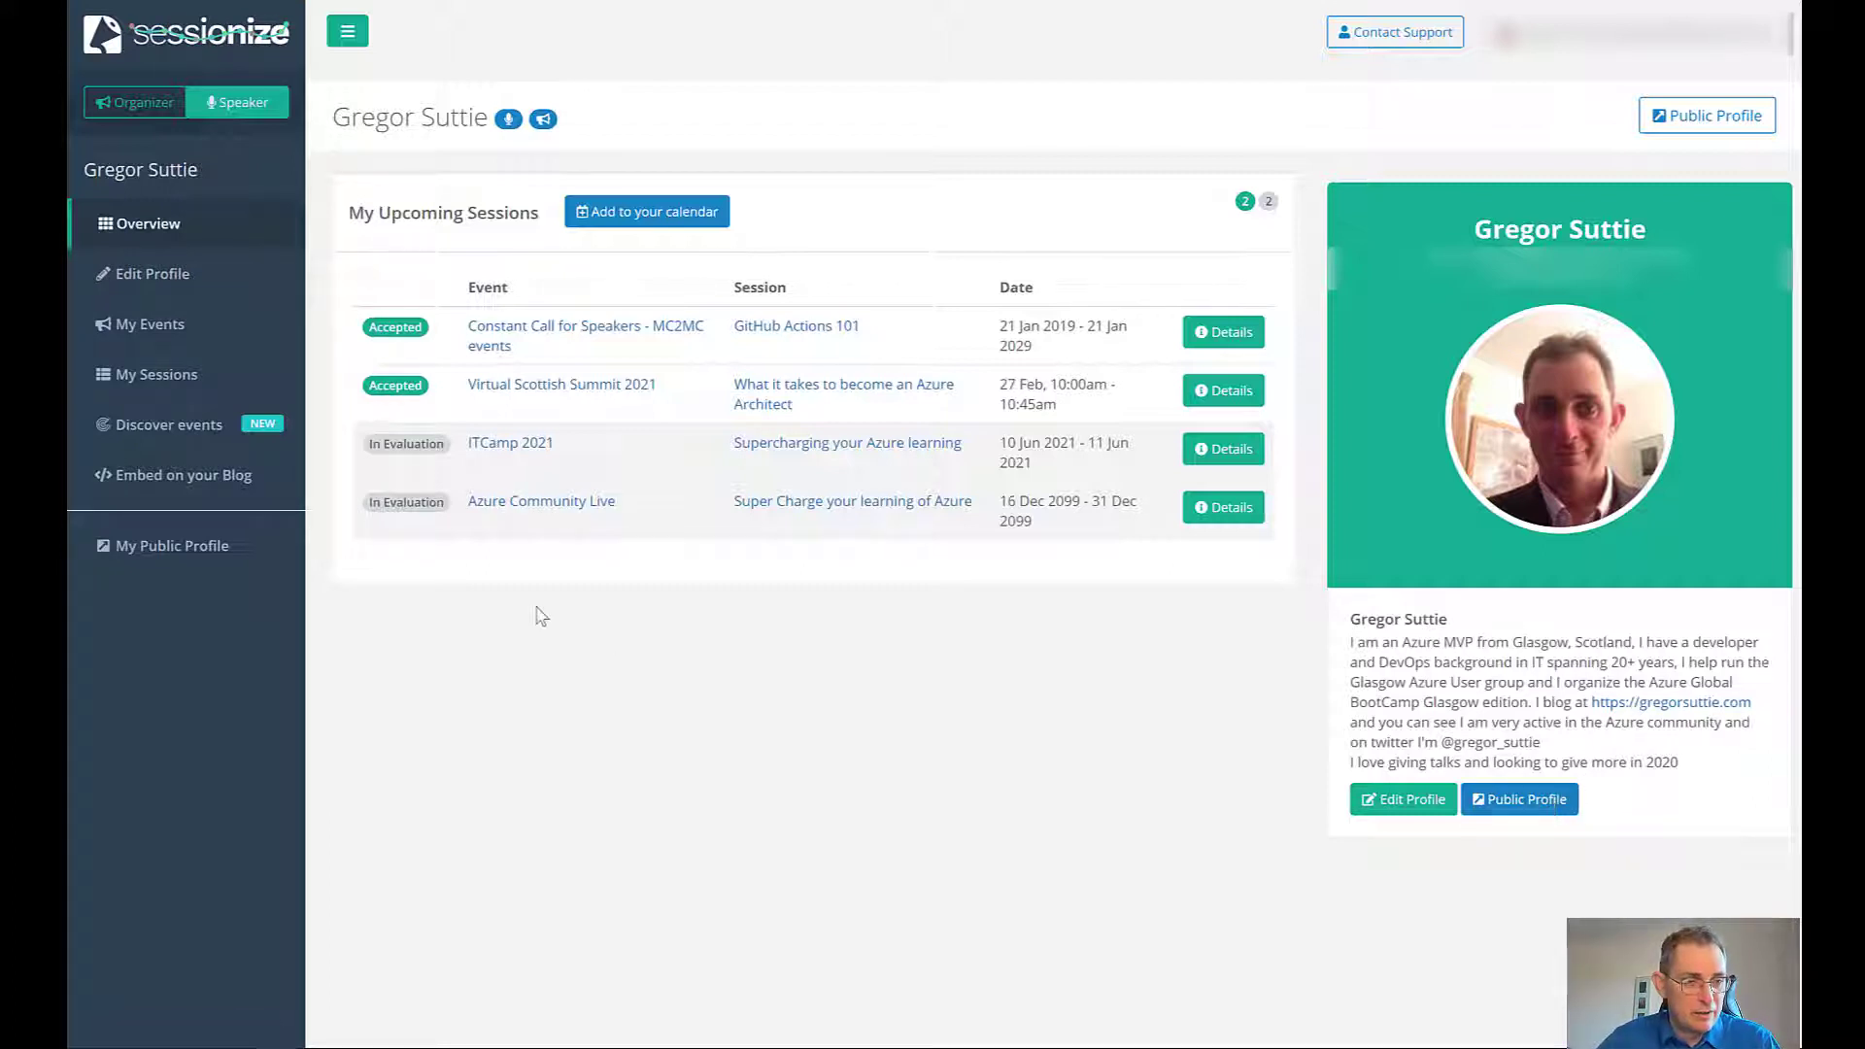
pyautogui.click(170, 381)
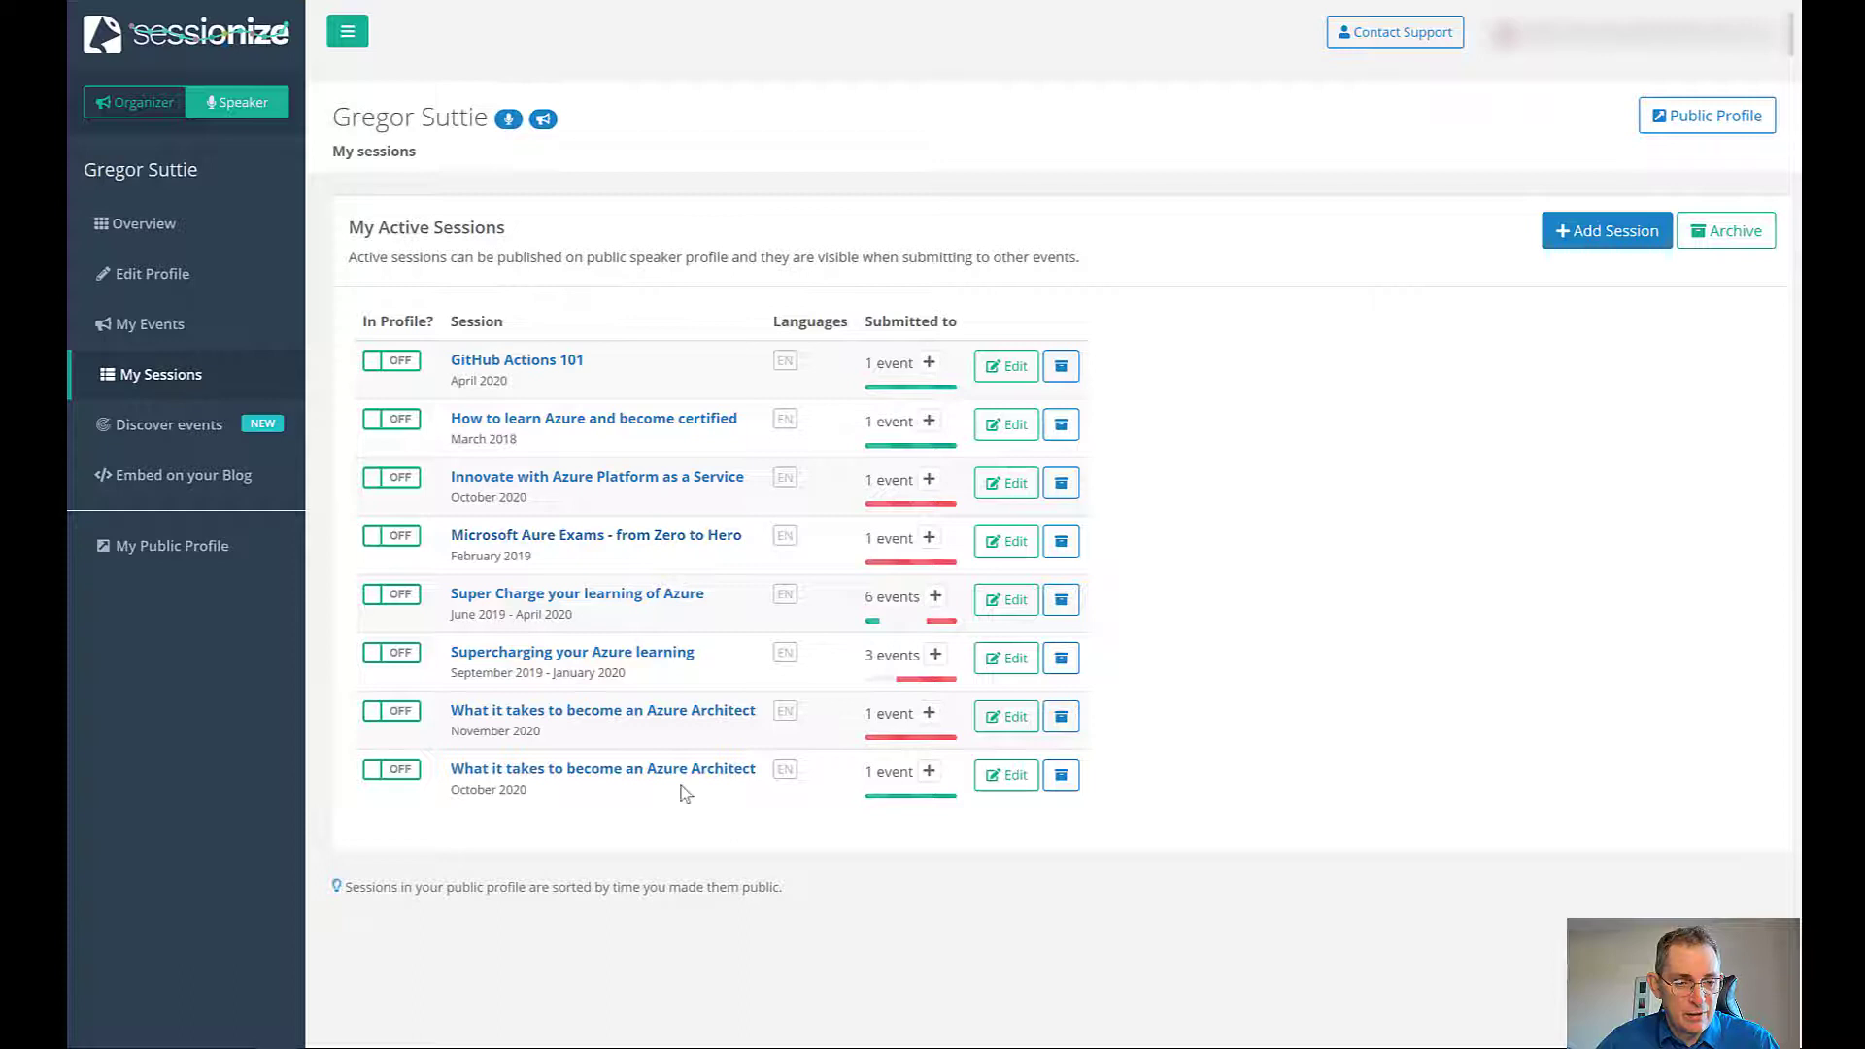
pyautogui.click(139, 108)
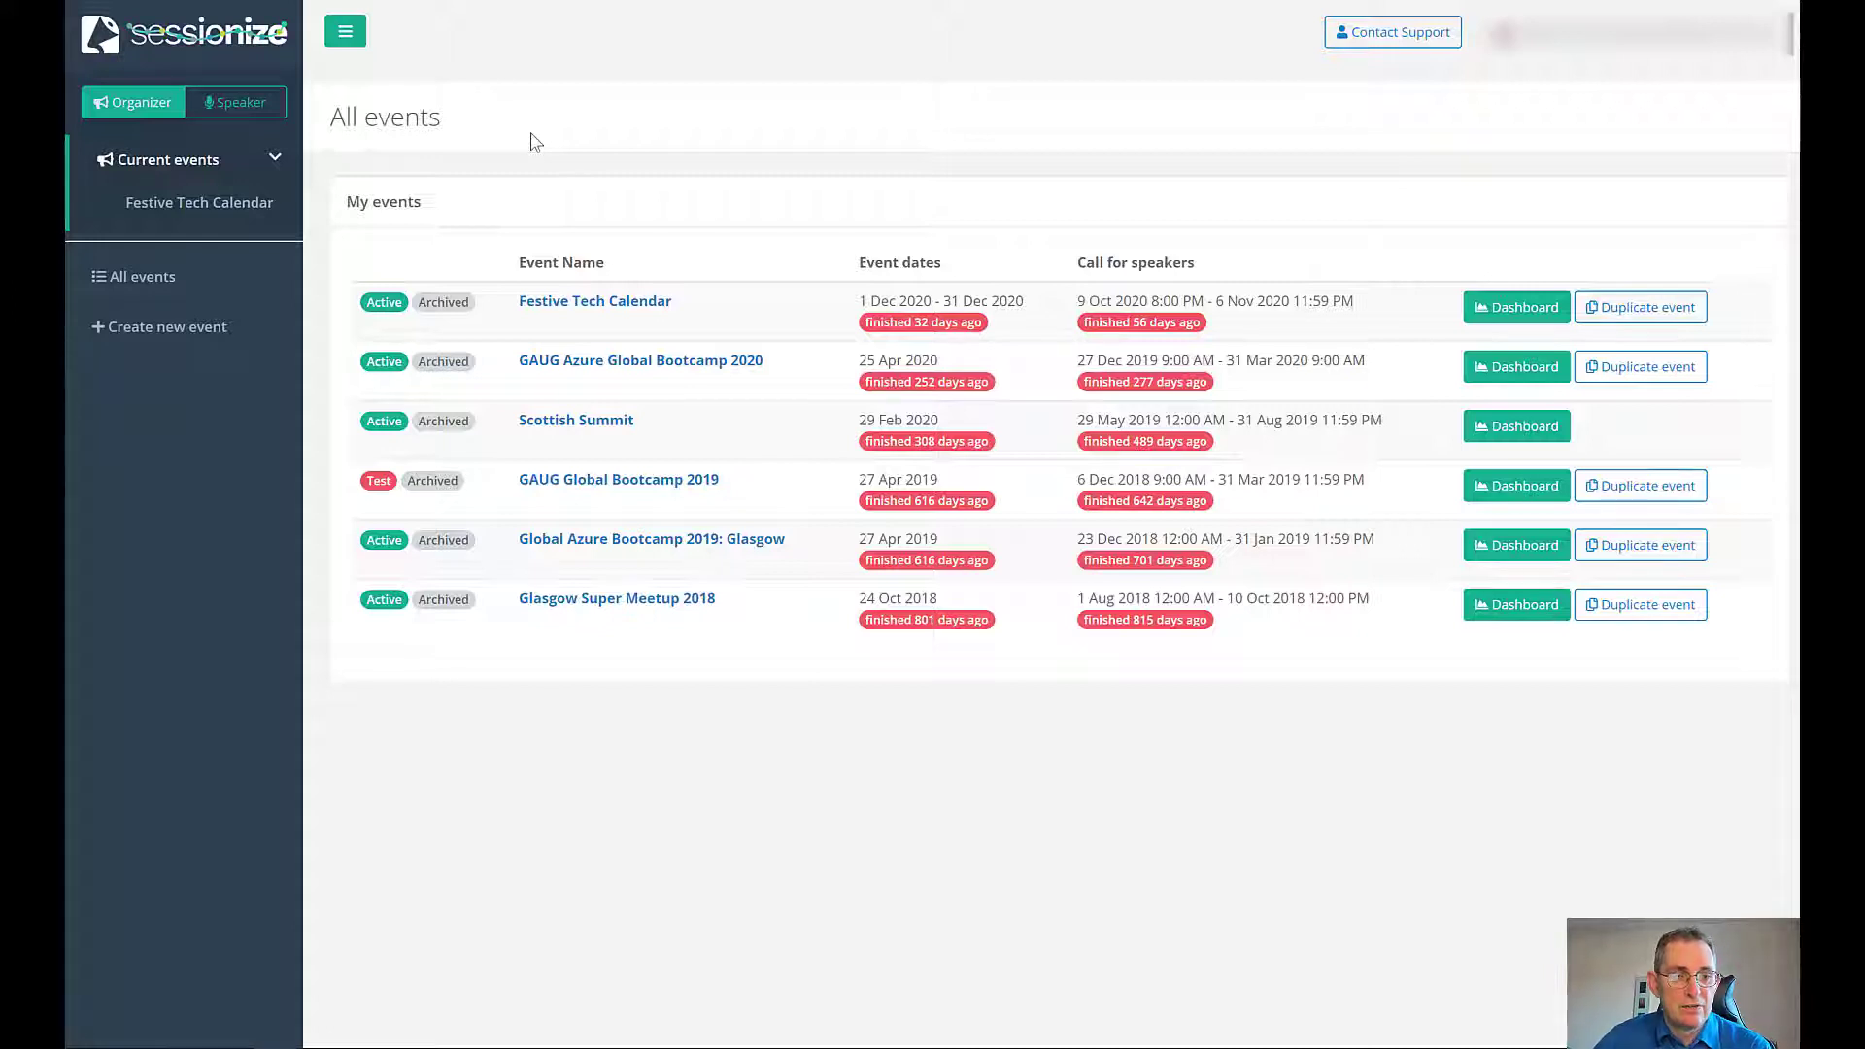
# Start a new event 'gregors conference 2021' running 1 July–1 September 2021 in UTC.
pyautogui.click(220, 327)
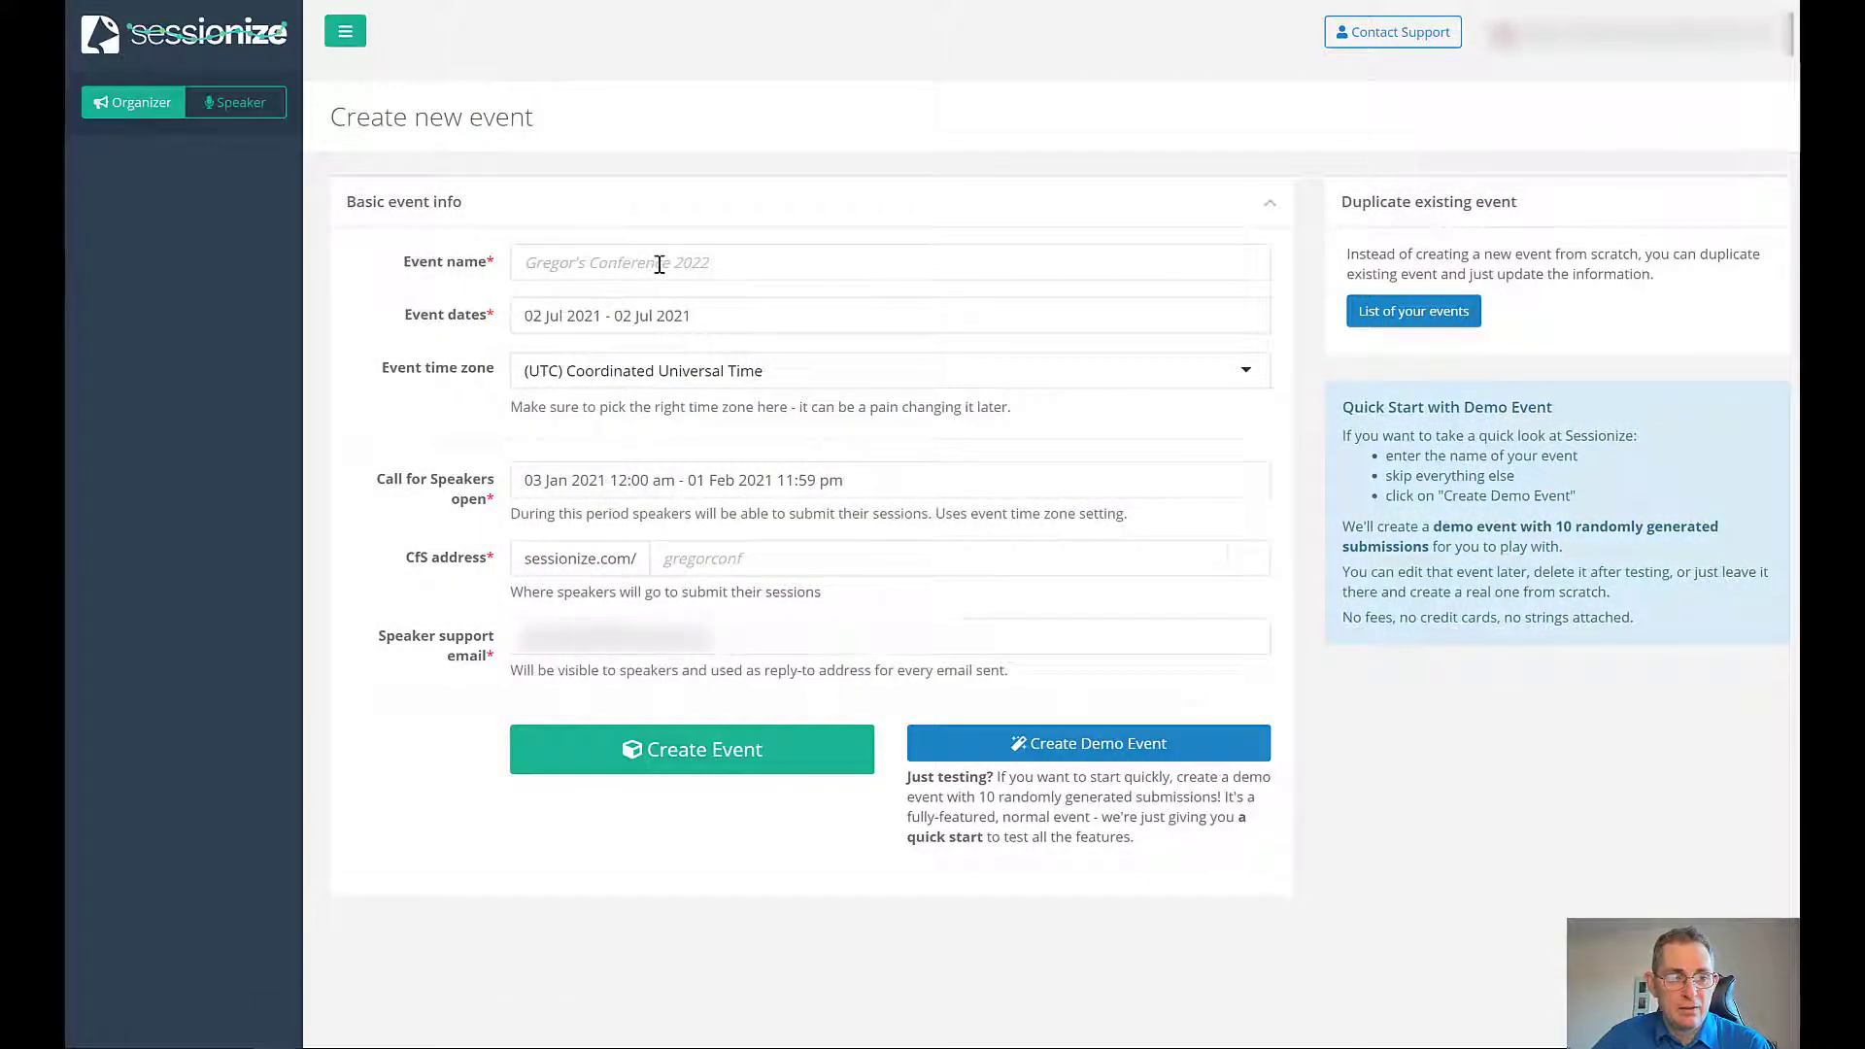
pyautogui.click(659, 264)
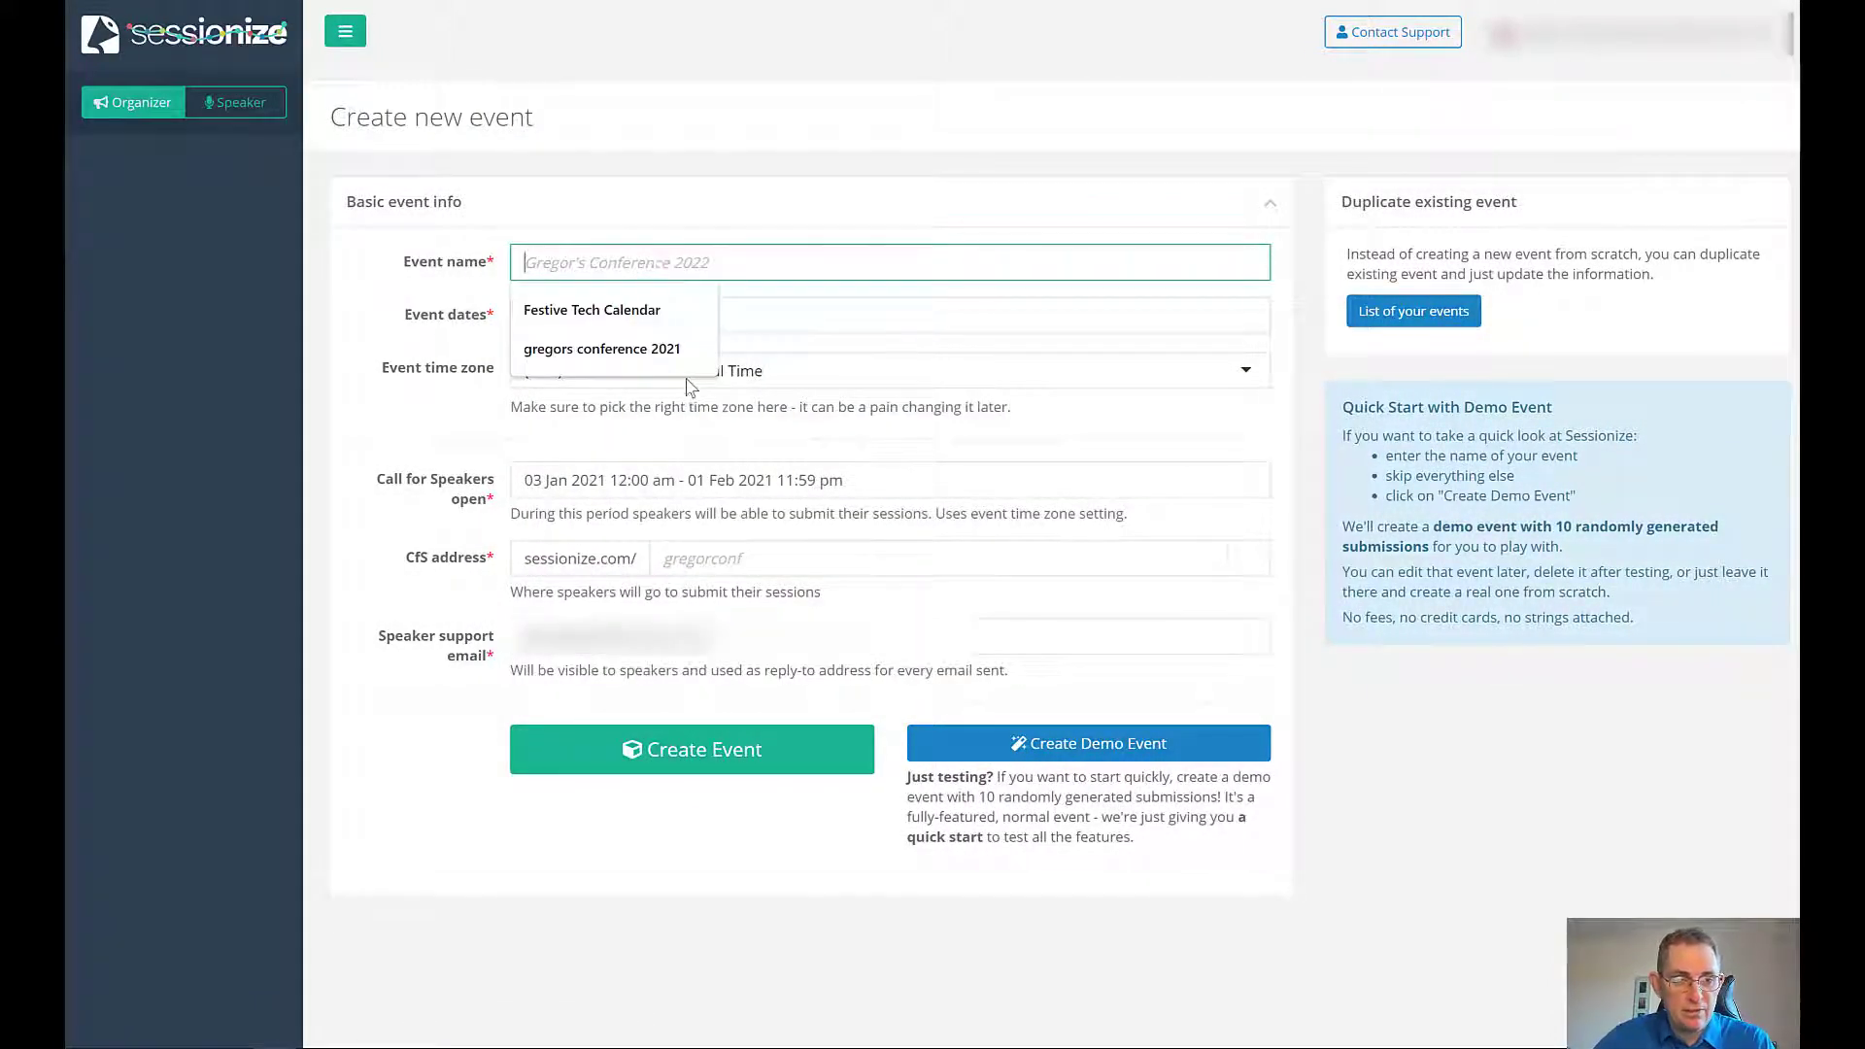
pyautogui.click(603, 349)
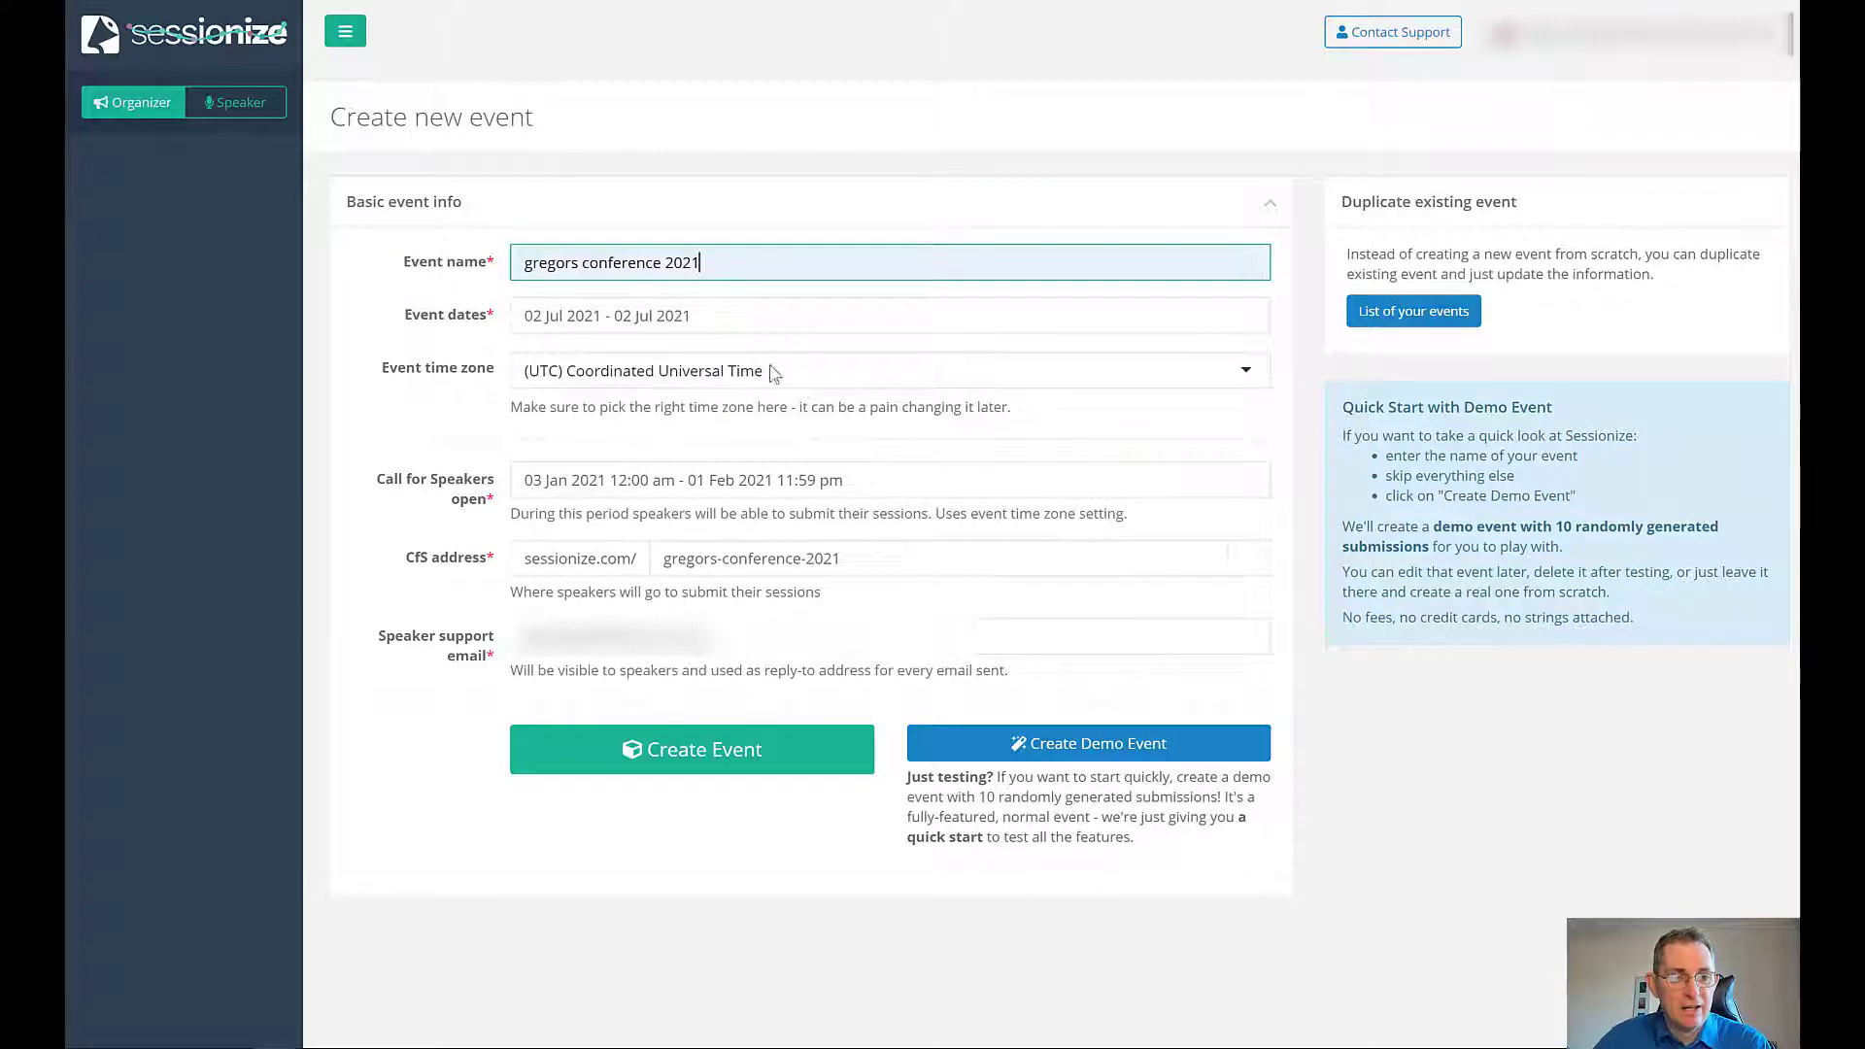
pyautogui.click(686, 321)
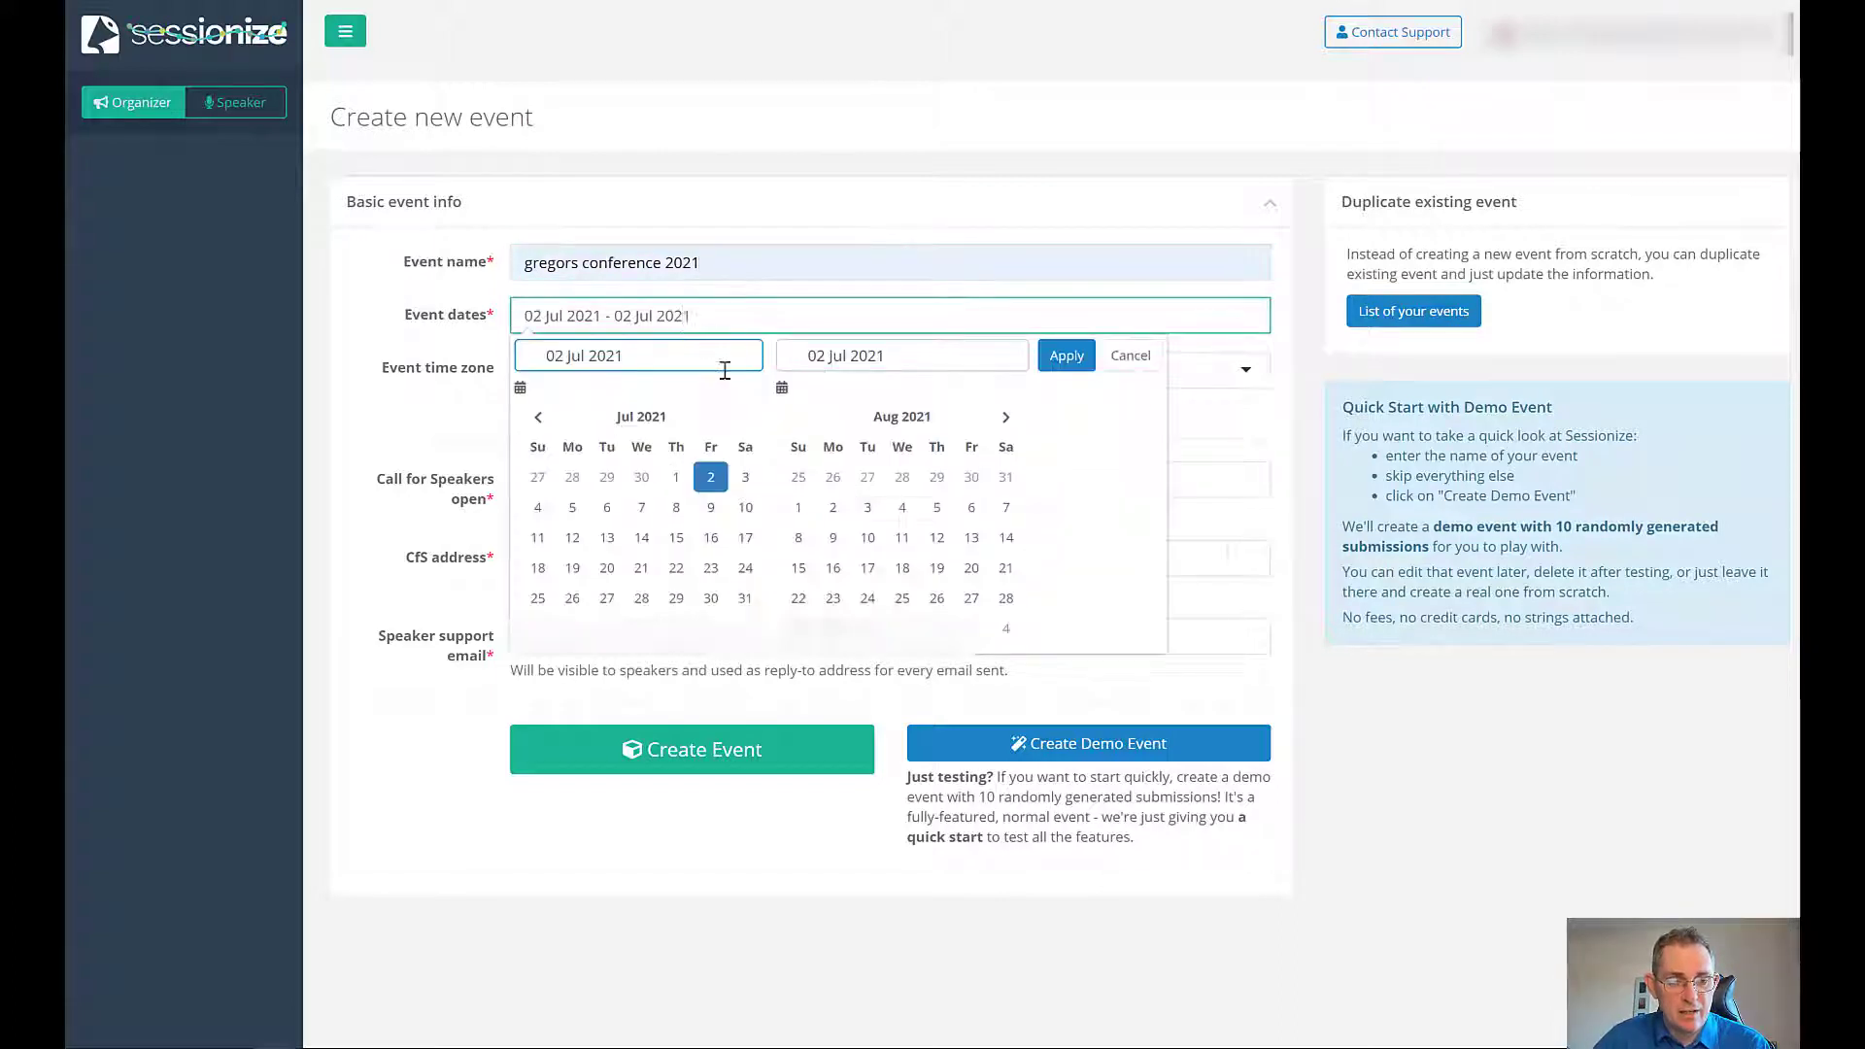
pyautogui.click(676, 477)
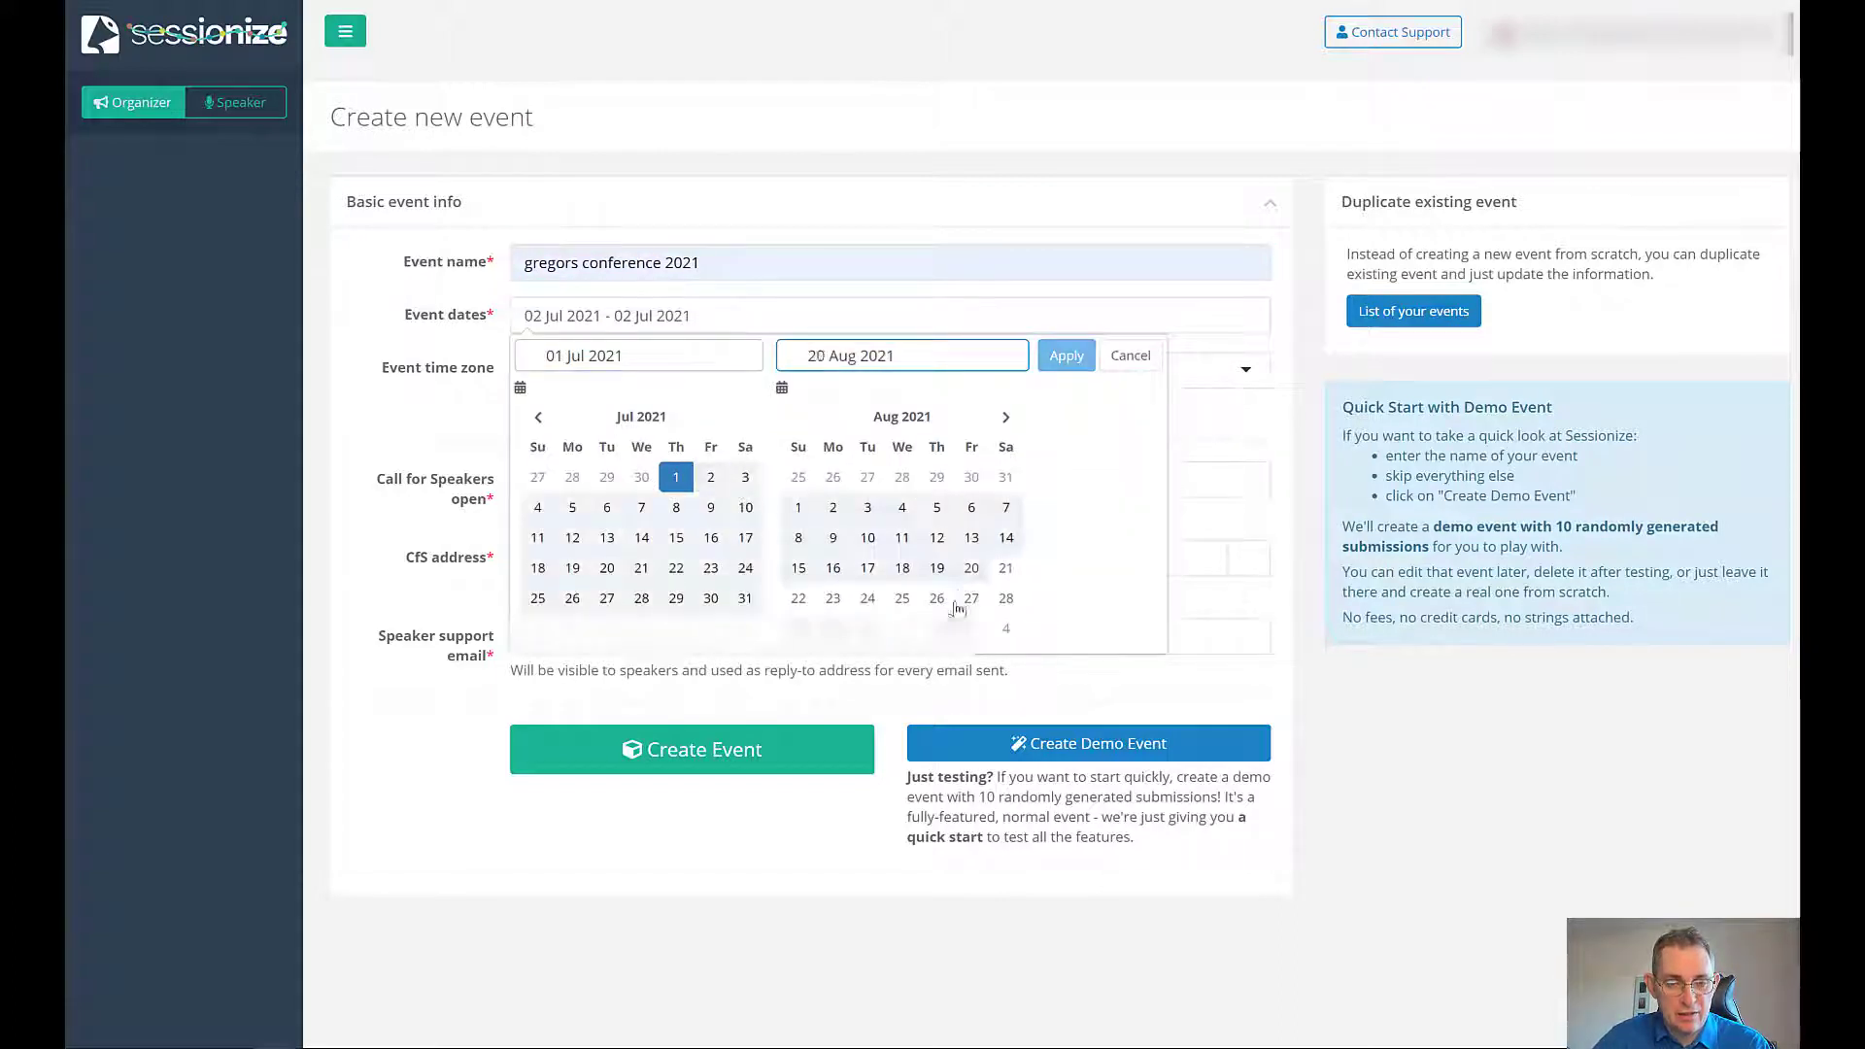
pyautogui.click(899, 627)
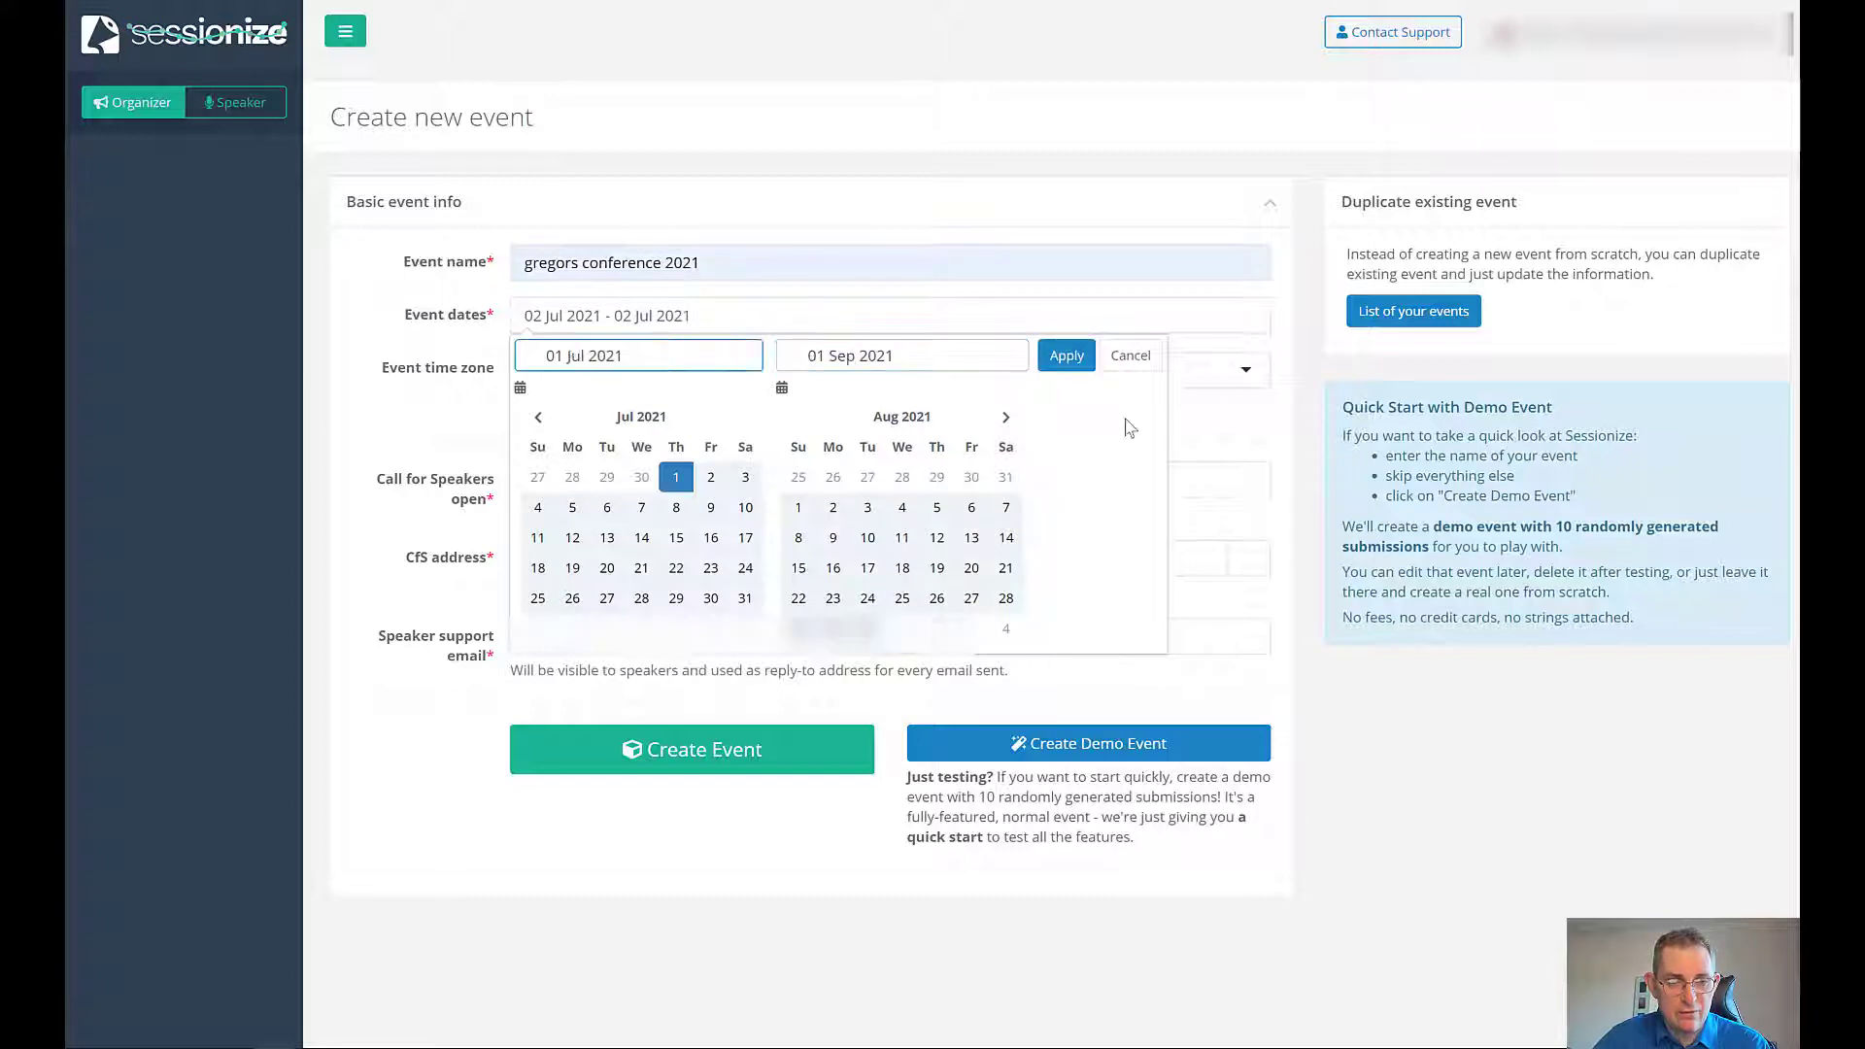
pyautogui.click(1067, 357)
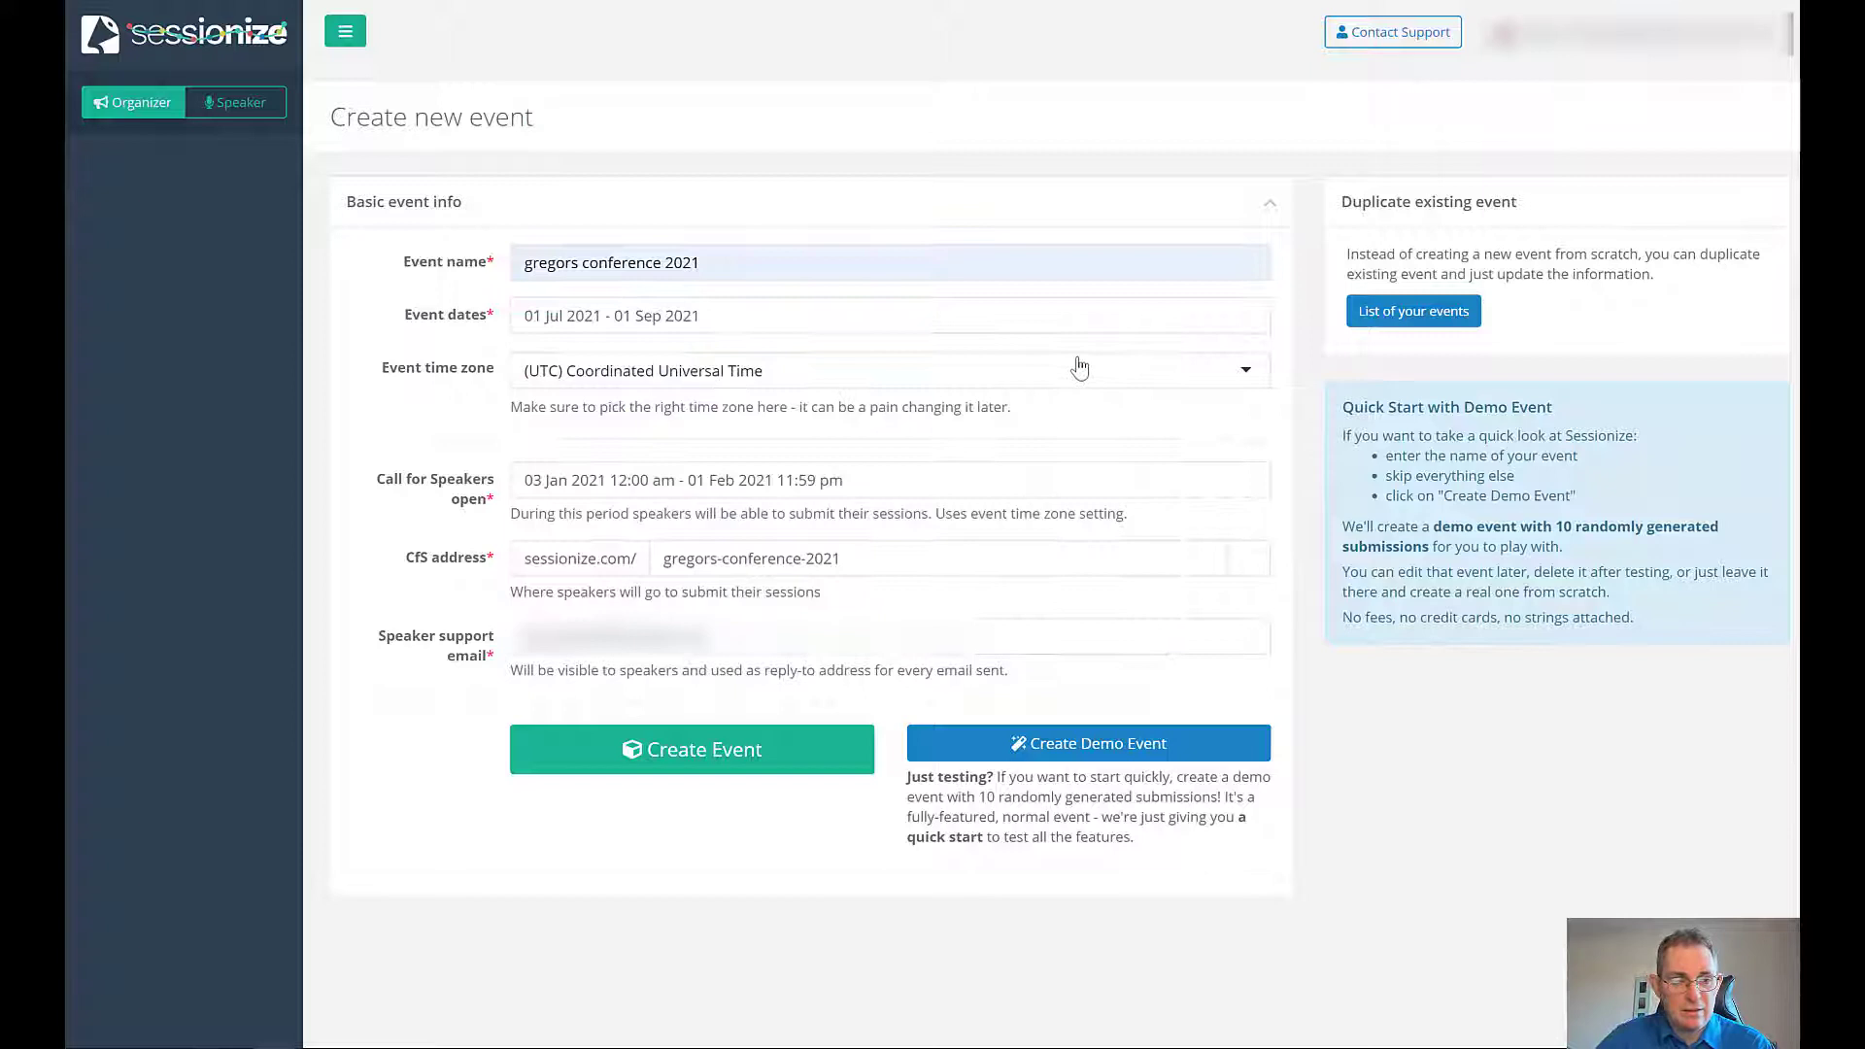
pyautogui.click(949, 382)
pyautogui.click(933, 137)
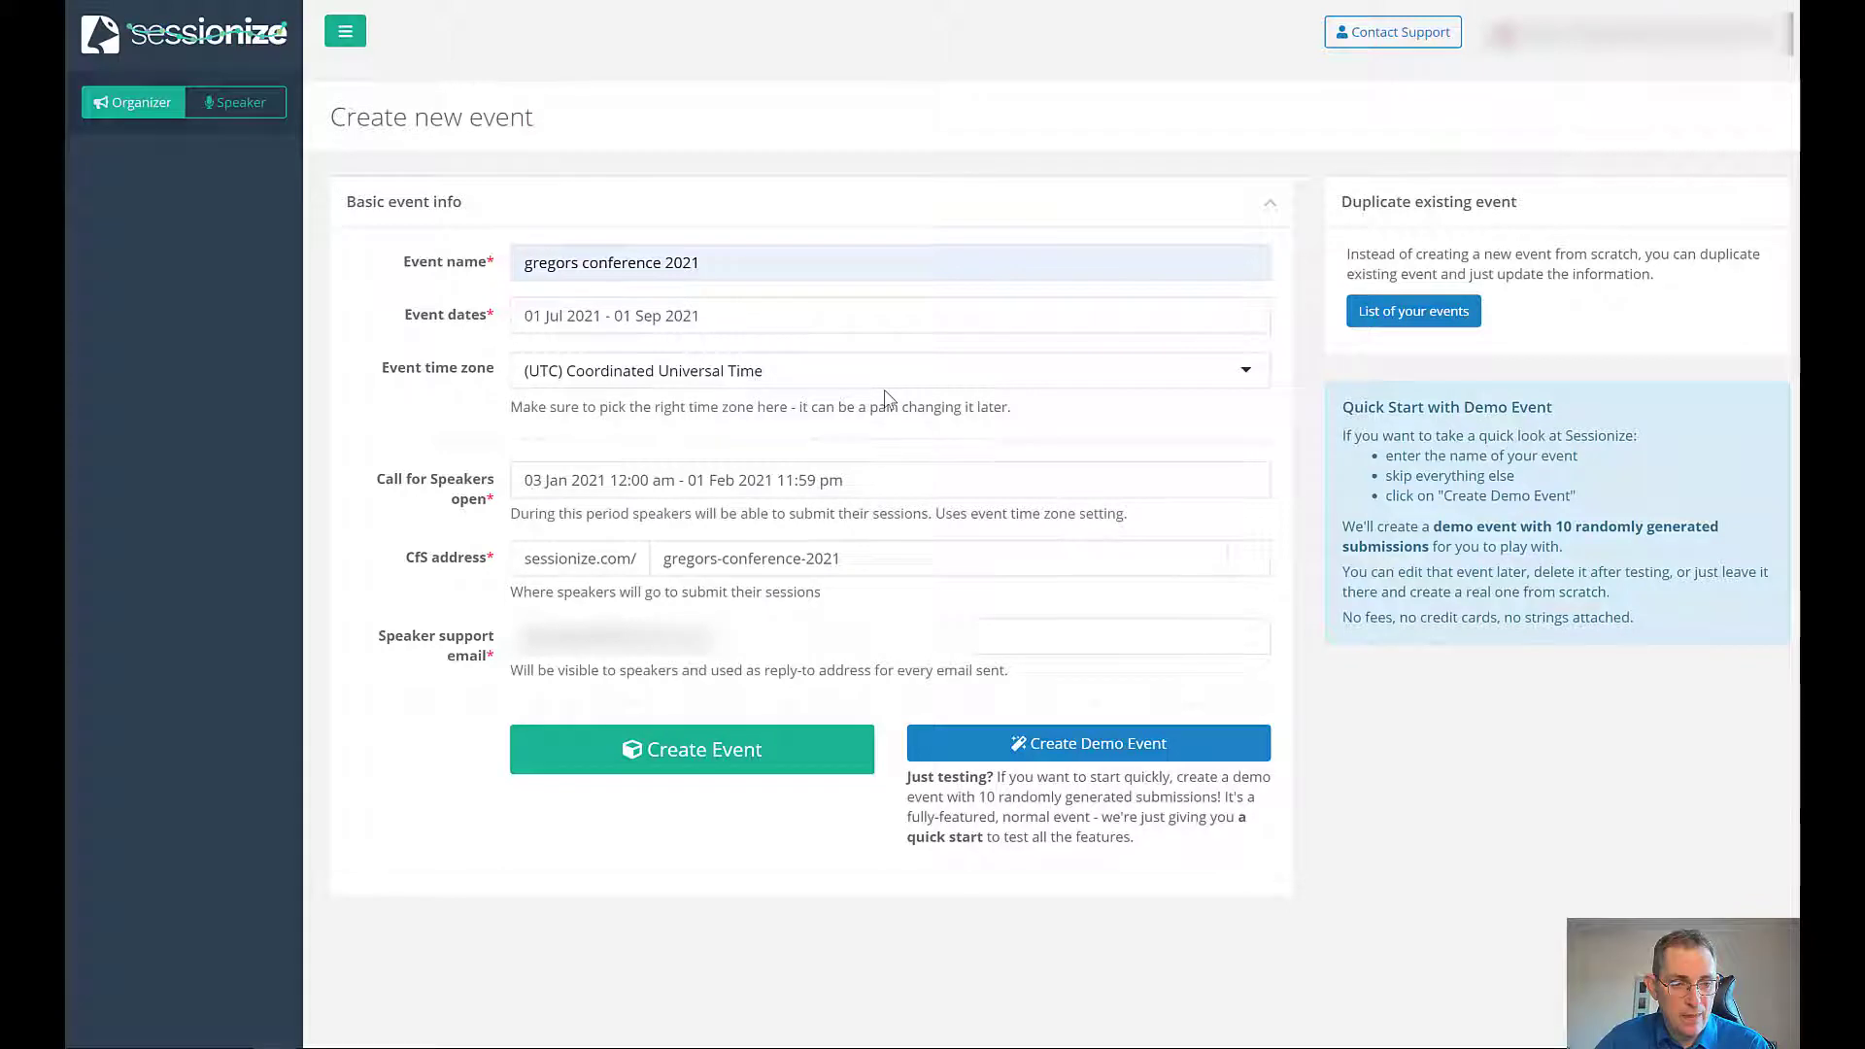
# Set the call for speakers dates to 1 January–28 February 2021.
pyautogui.click(668, 476)
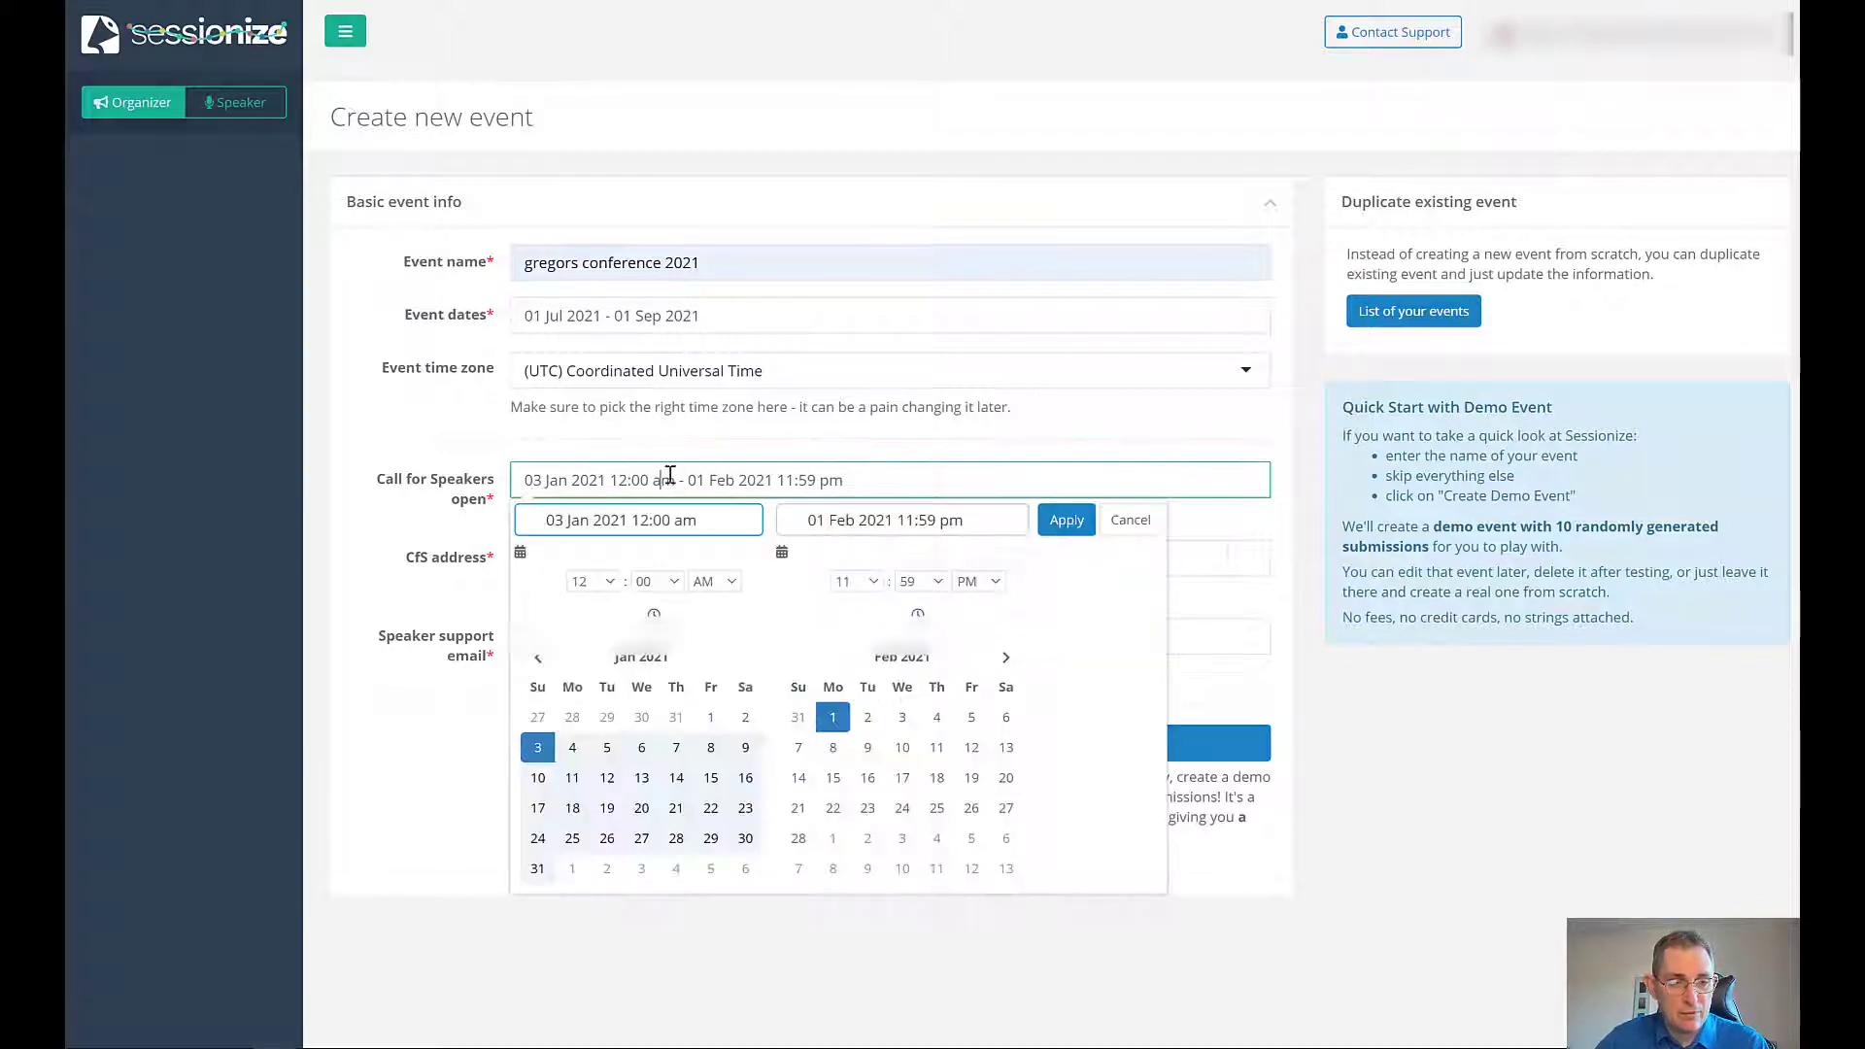
pyautogui.click(711, 721)
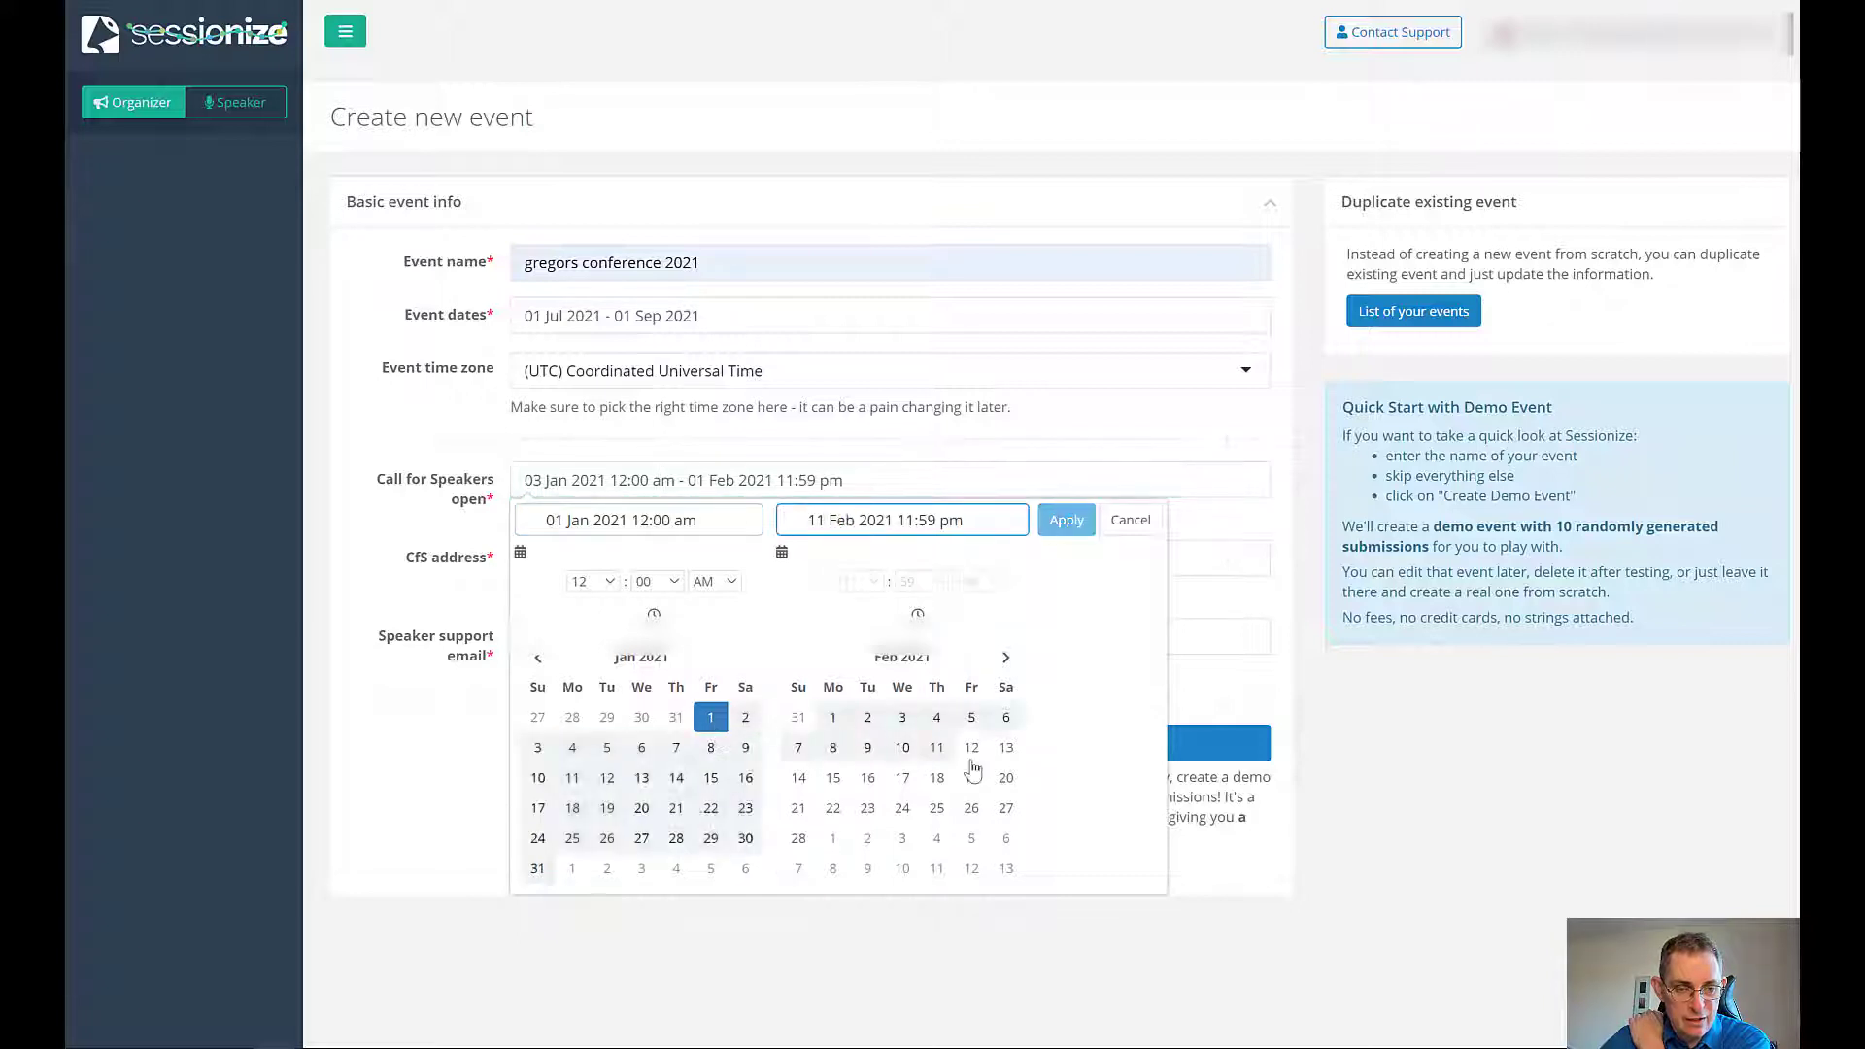
pyautogui.click(799, 839)
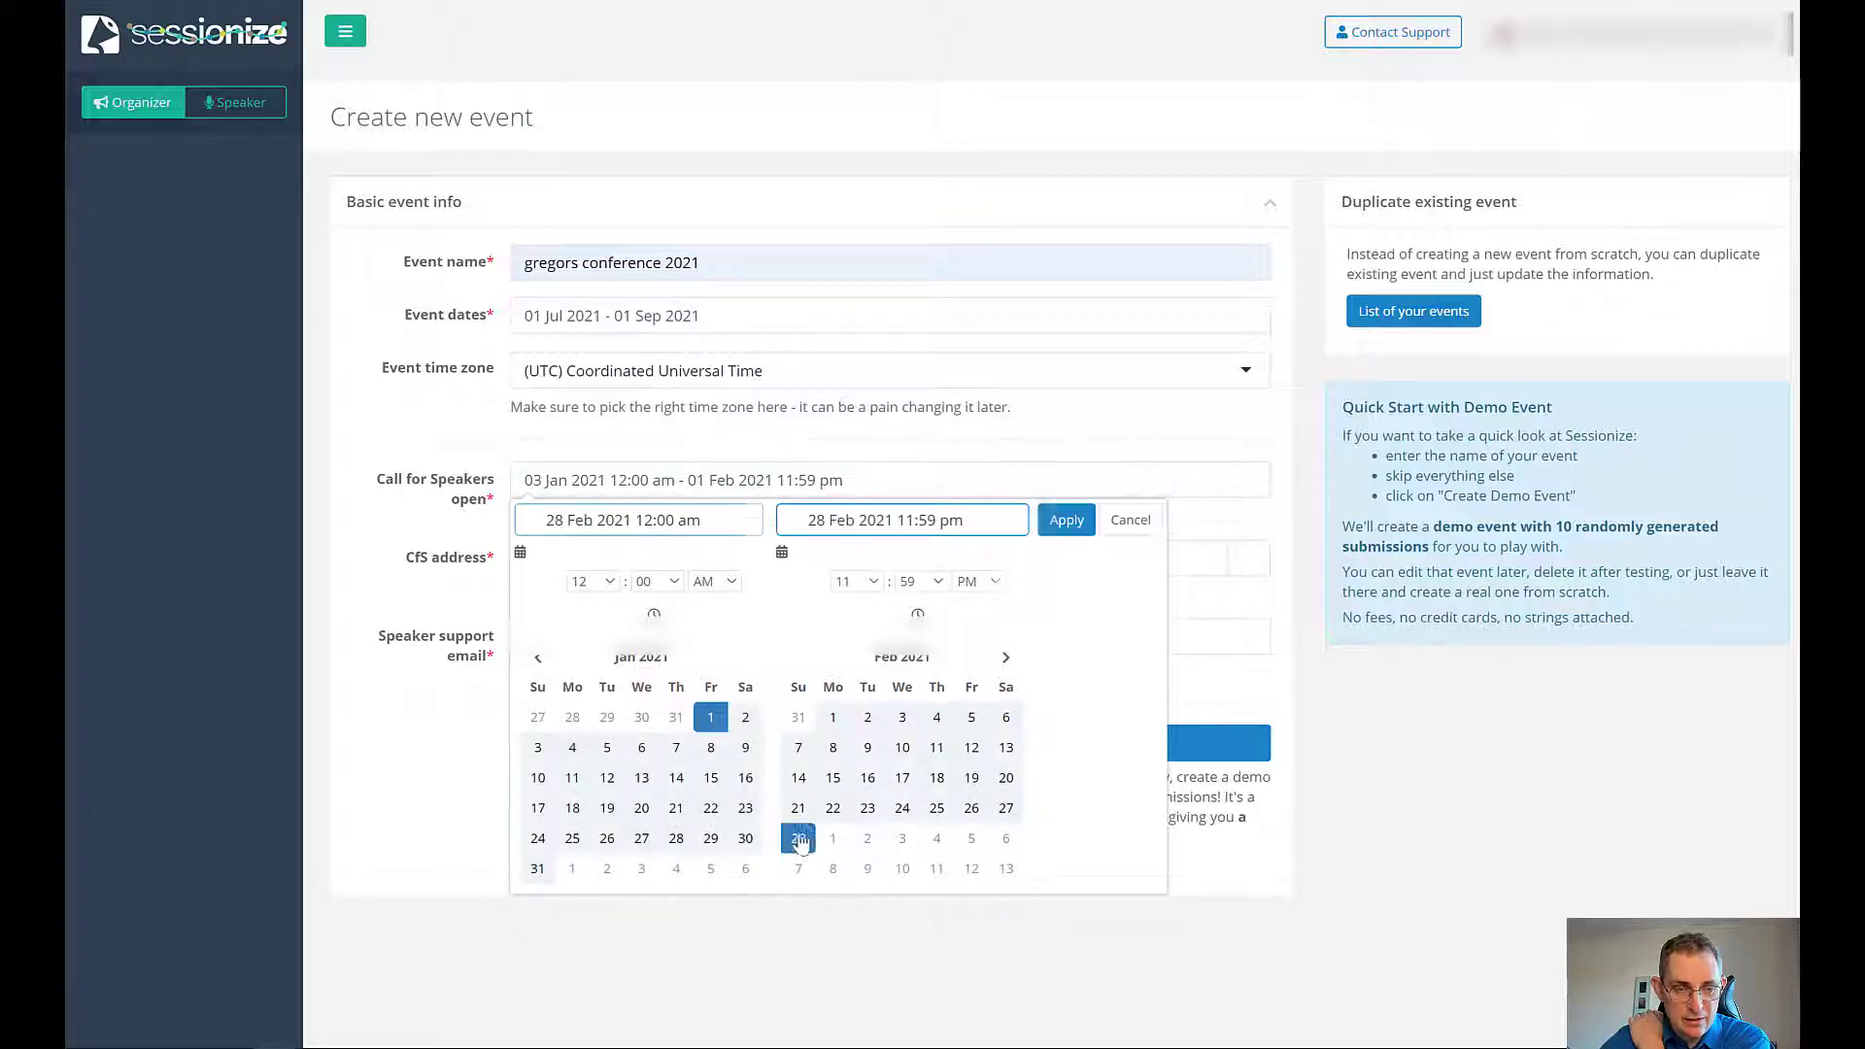
pyautogui.click(1066, 521)
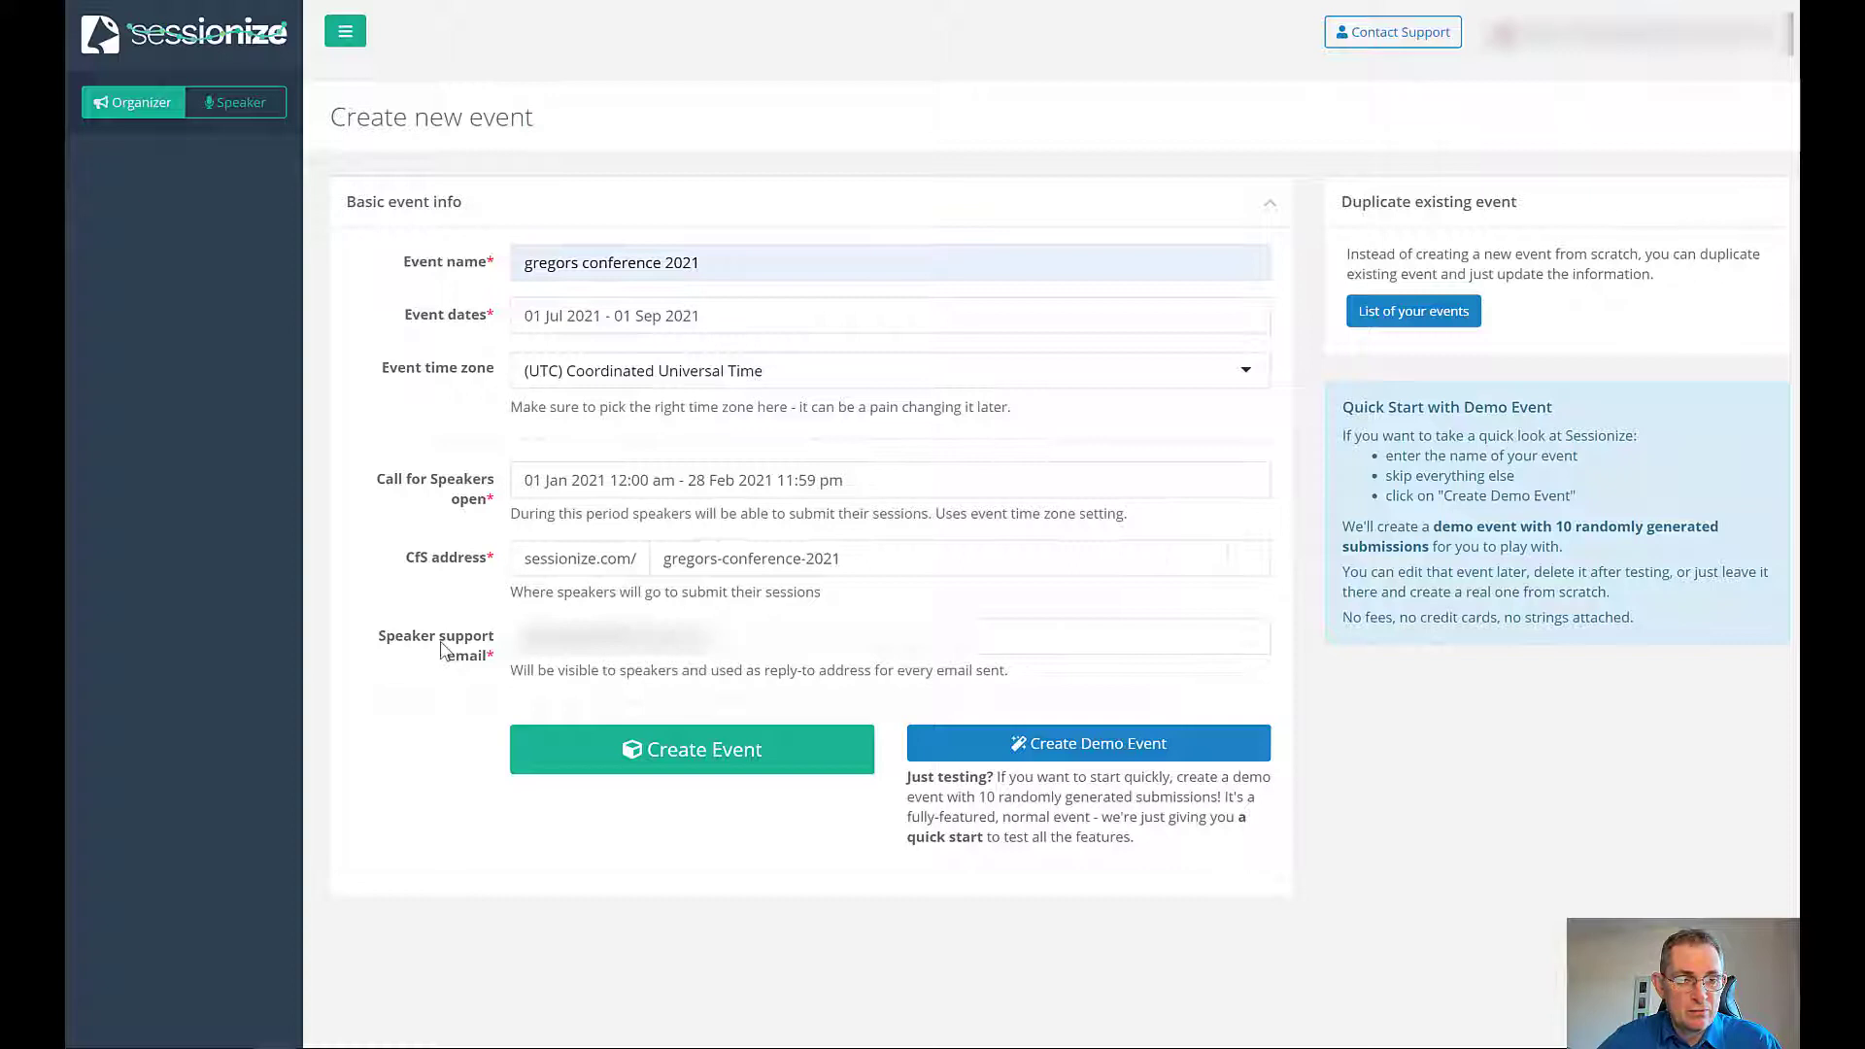
# Create 'gregors conference 2021' as a demo event with sample submissions and view its dashboard.
pyautogui.click(1092, 757)
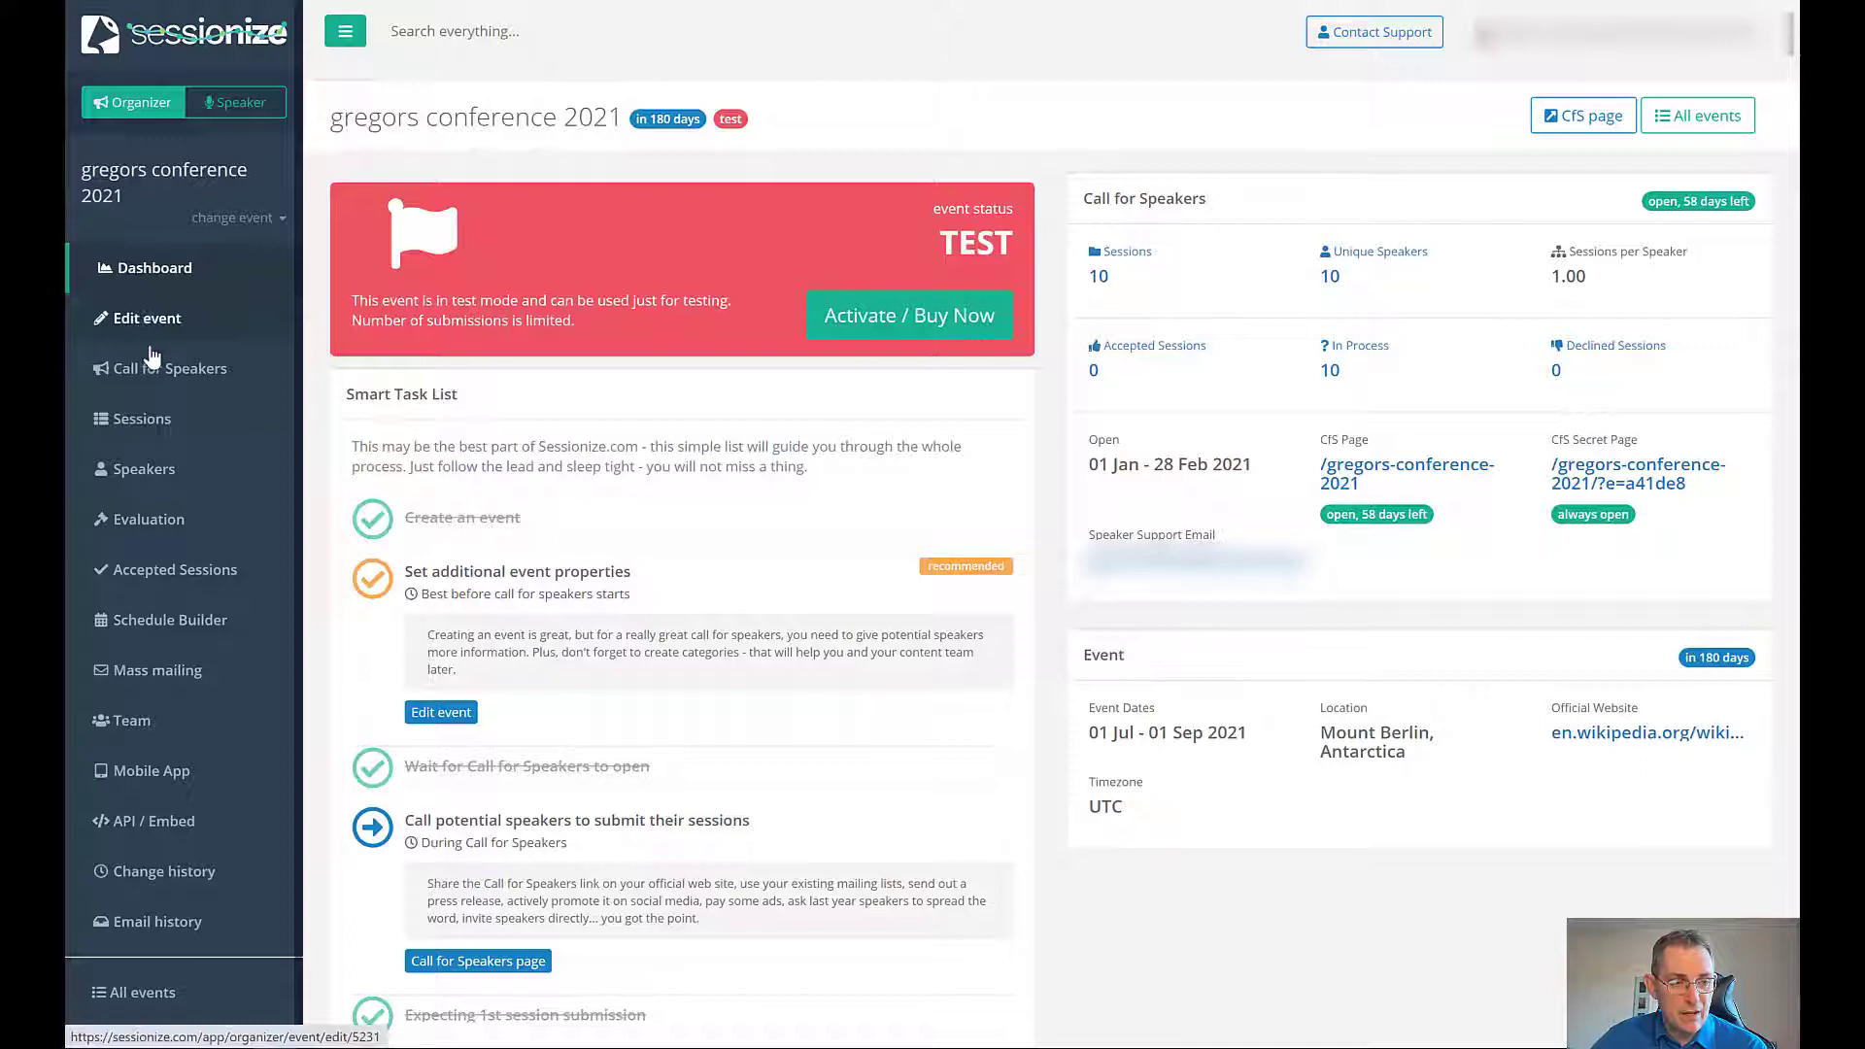
pyautogui.scroll(-1, 705, 574)
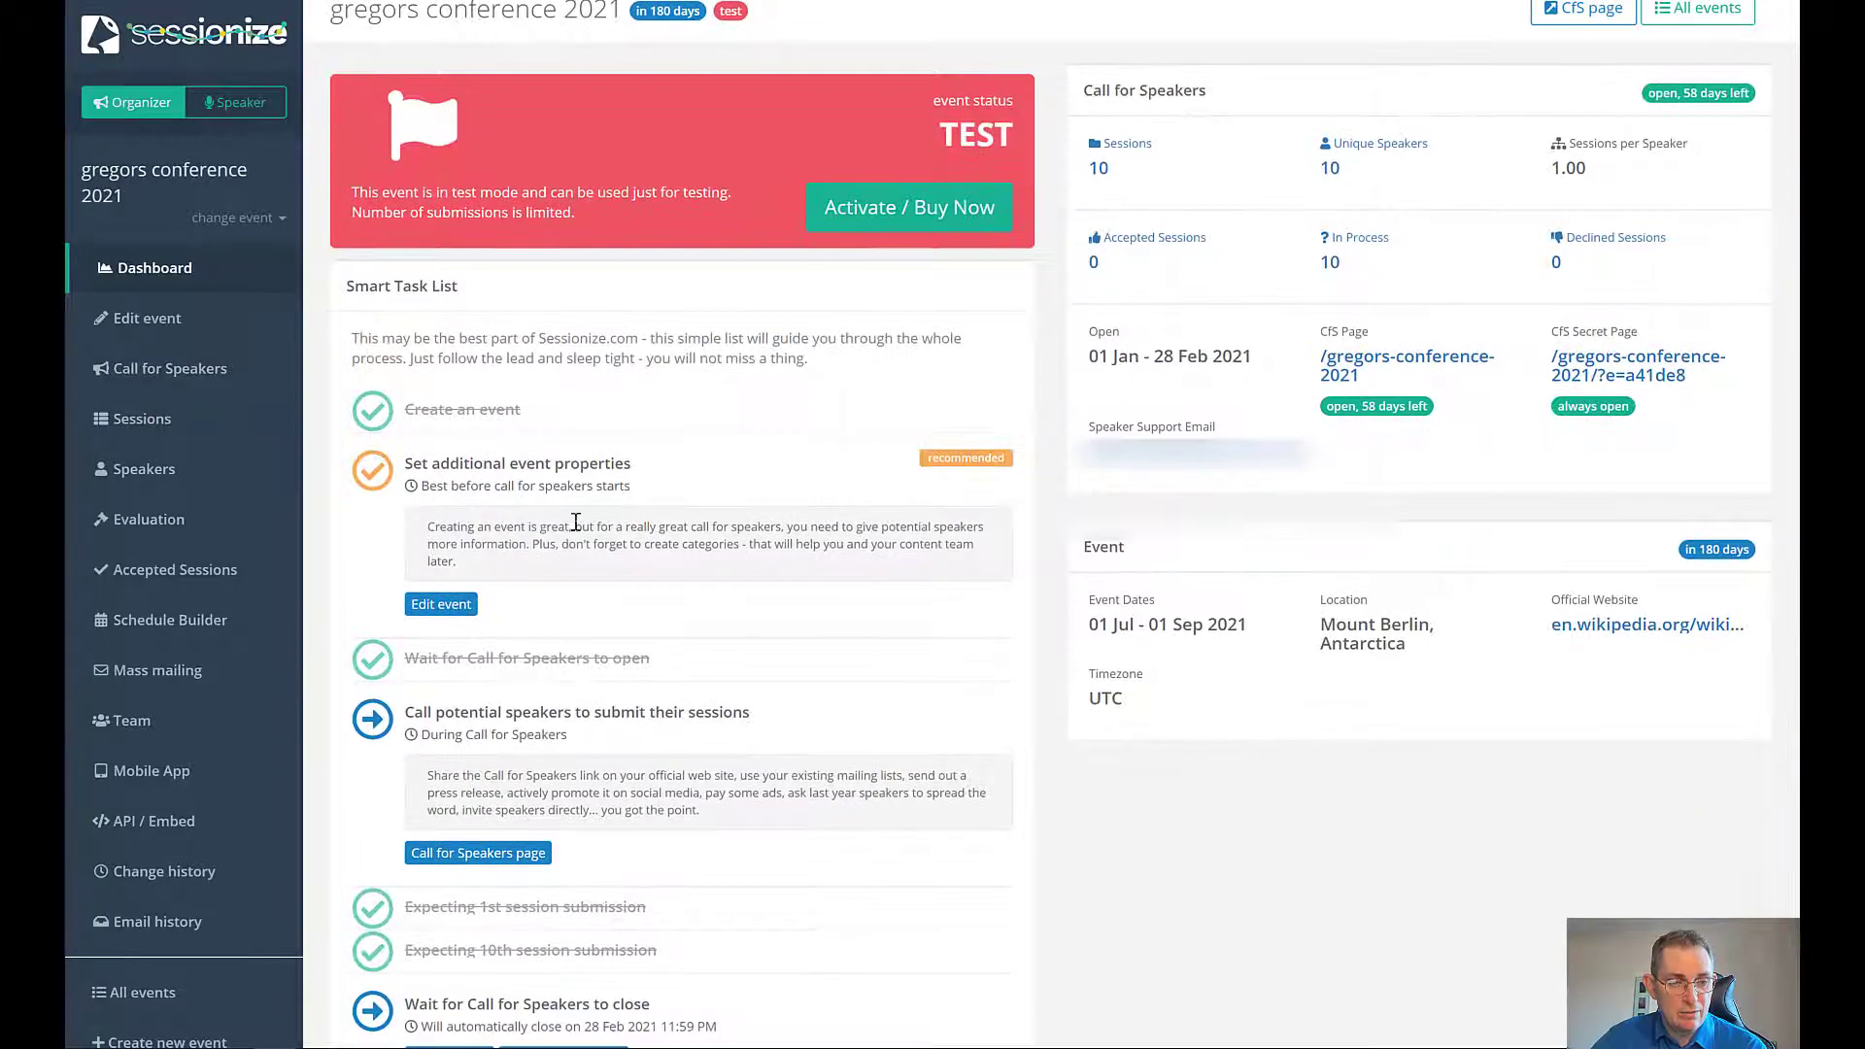
# Edit the event to be online and replace its website with greforsconference.com.
pyautogui.click(459, 616)
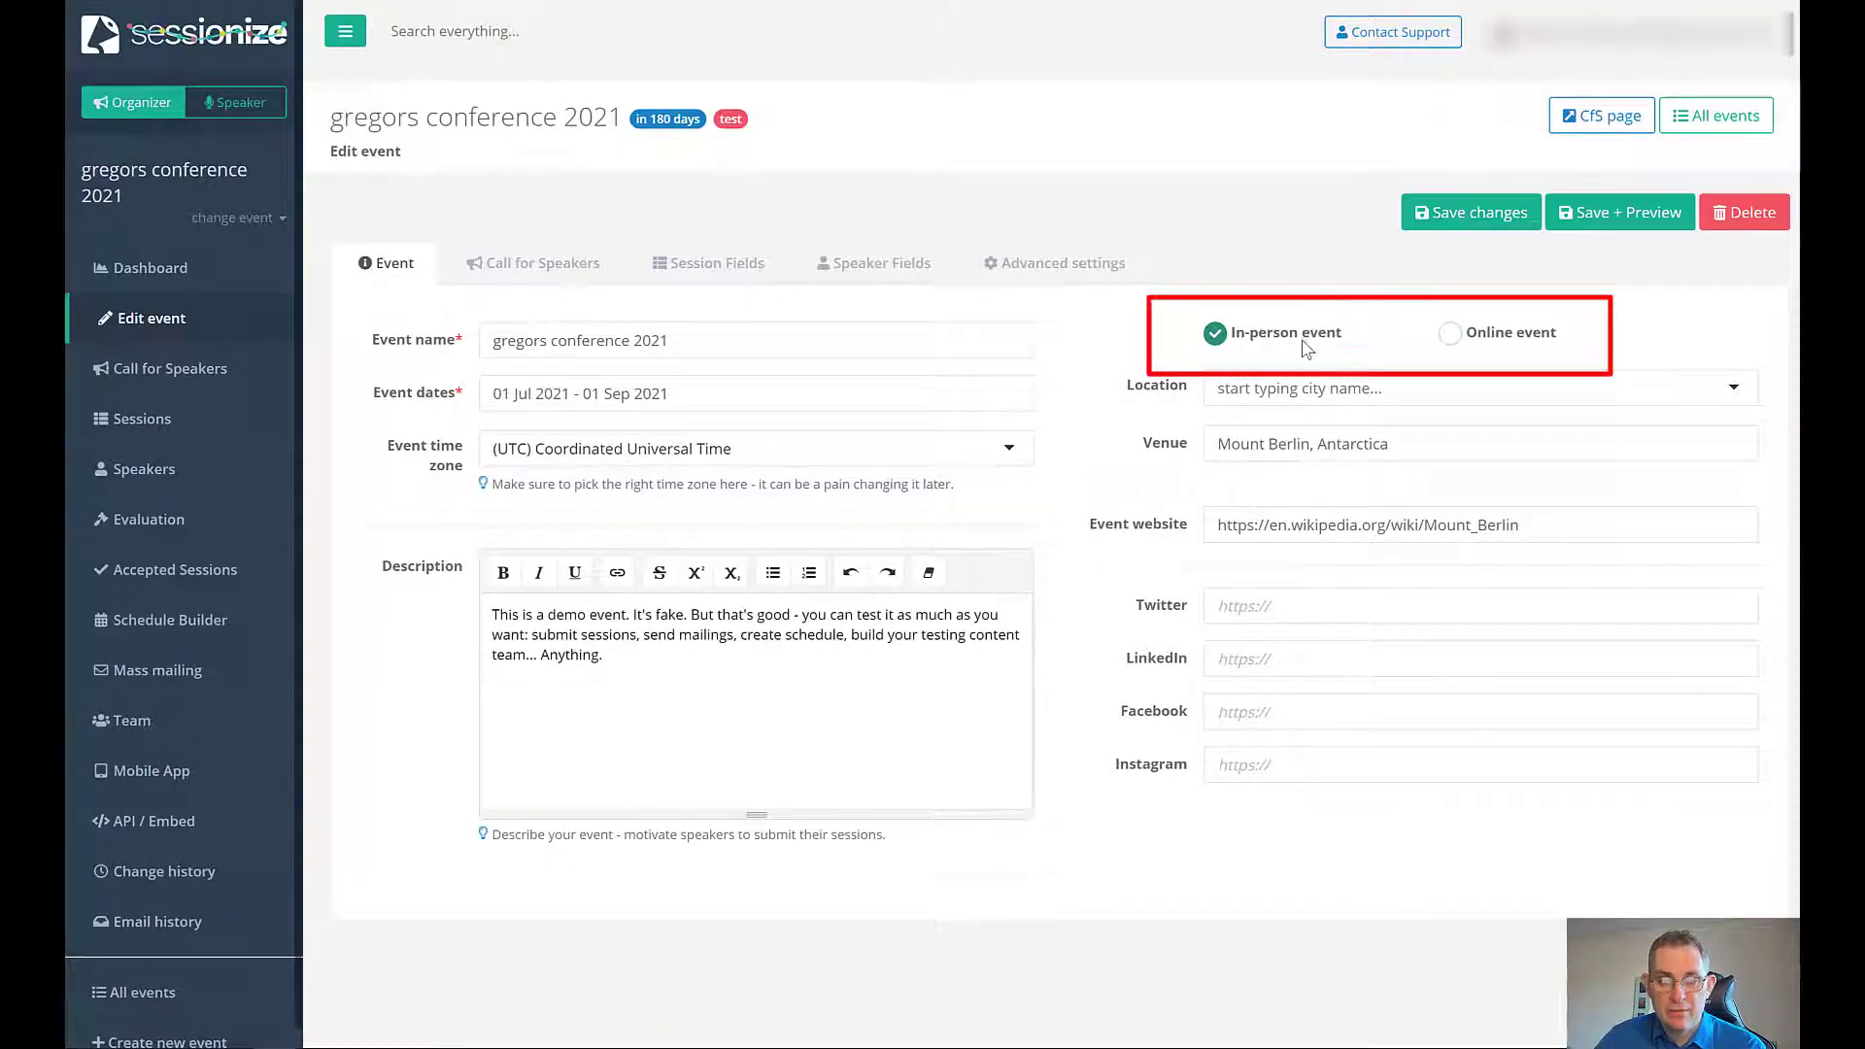
pyautogui.click(1452, 335)
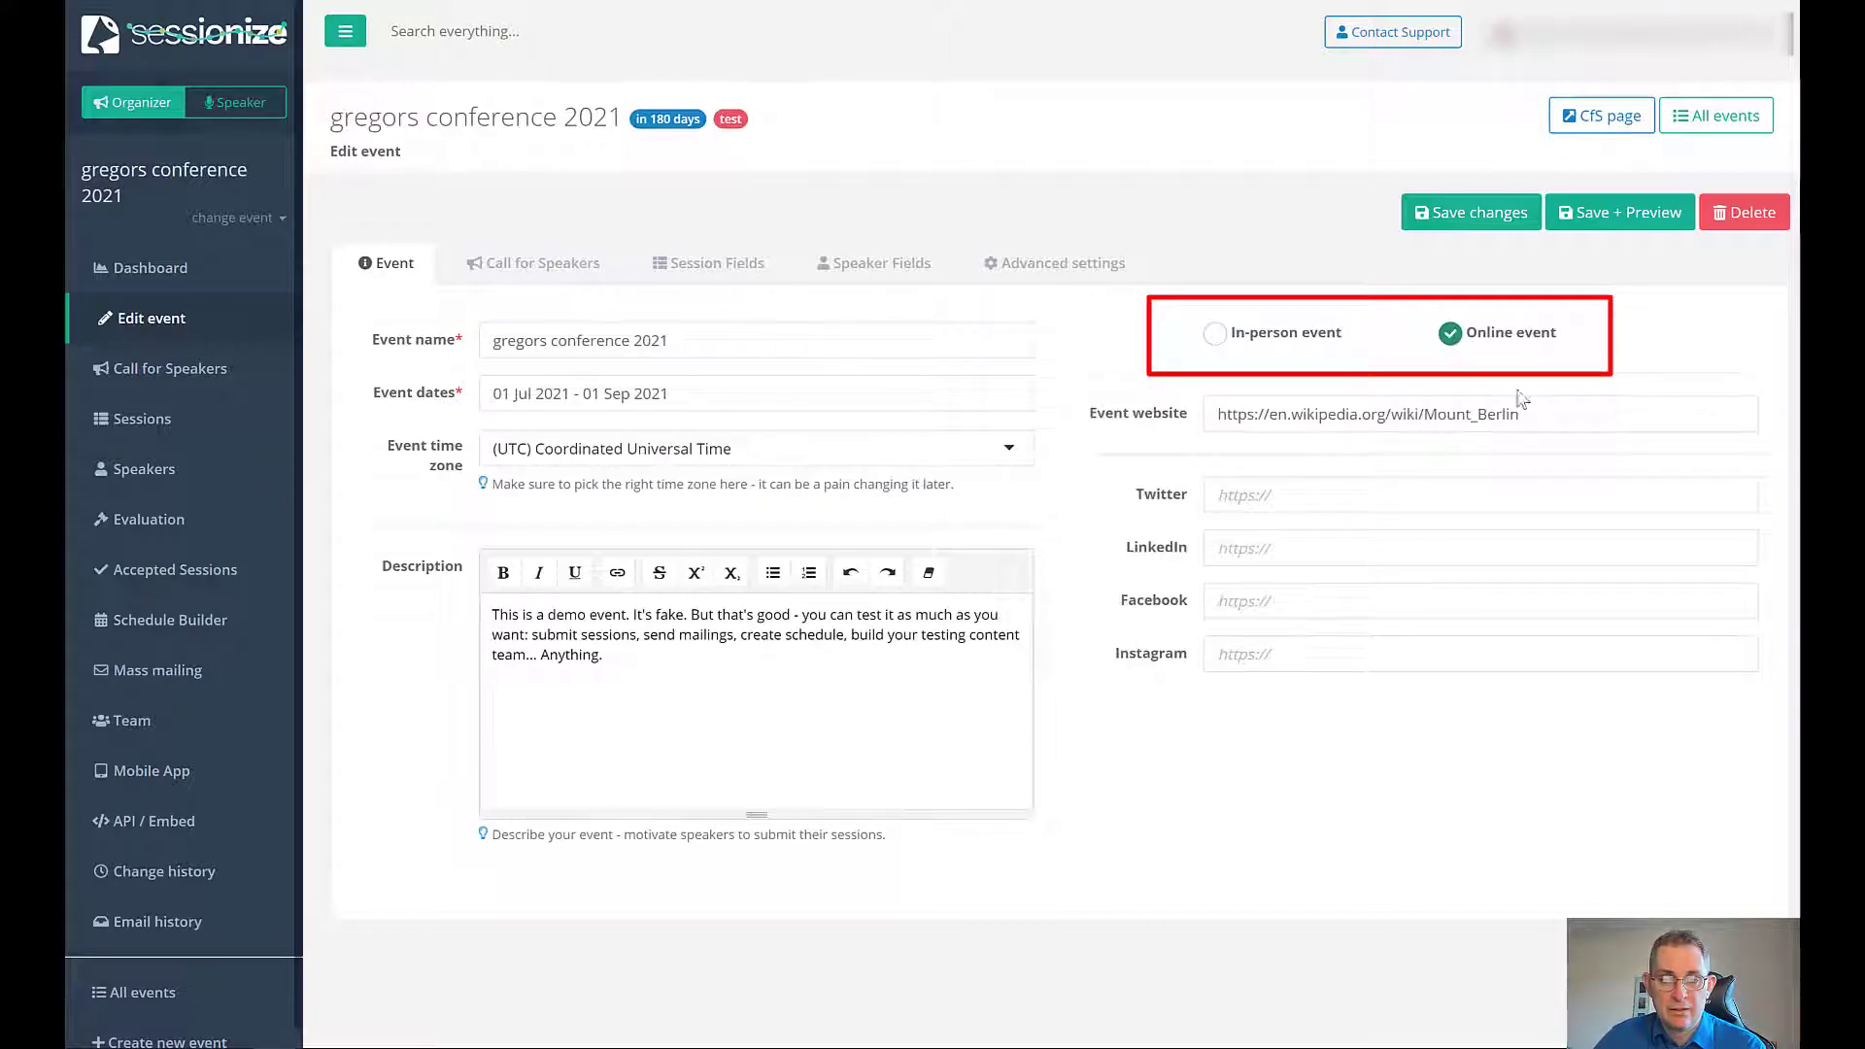
pyautogui.moveTo(1535, 409); pyautogui.dragTo(1279, 412)
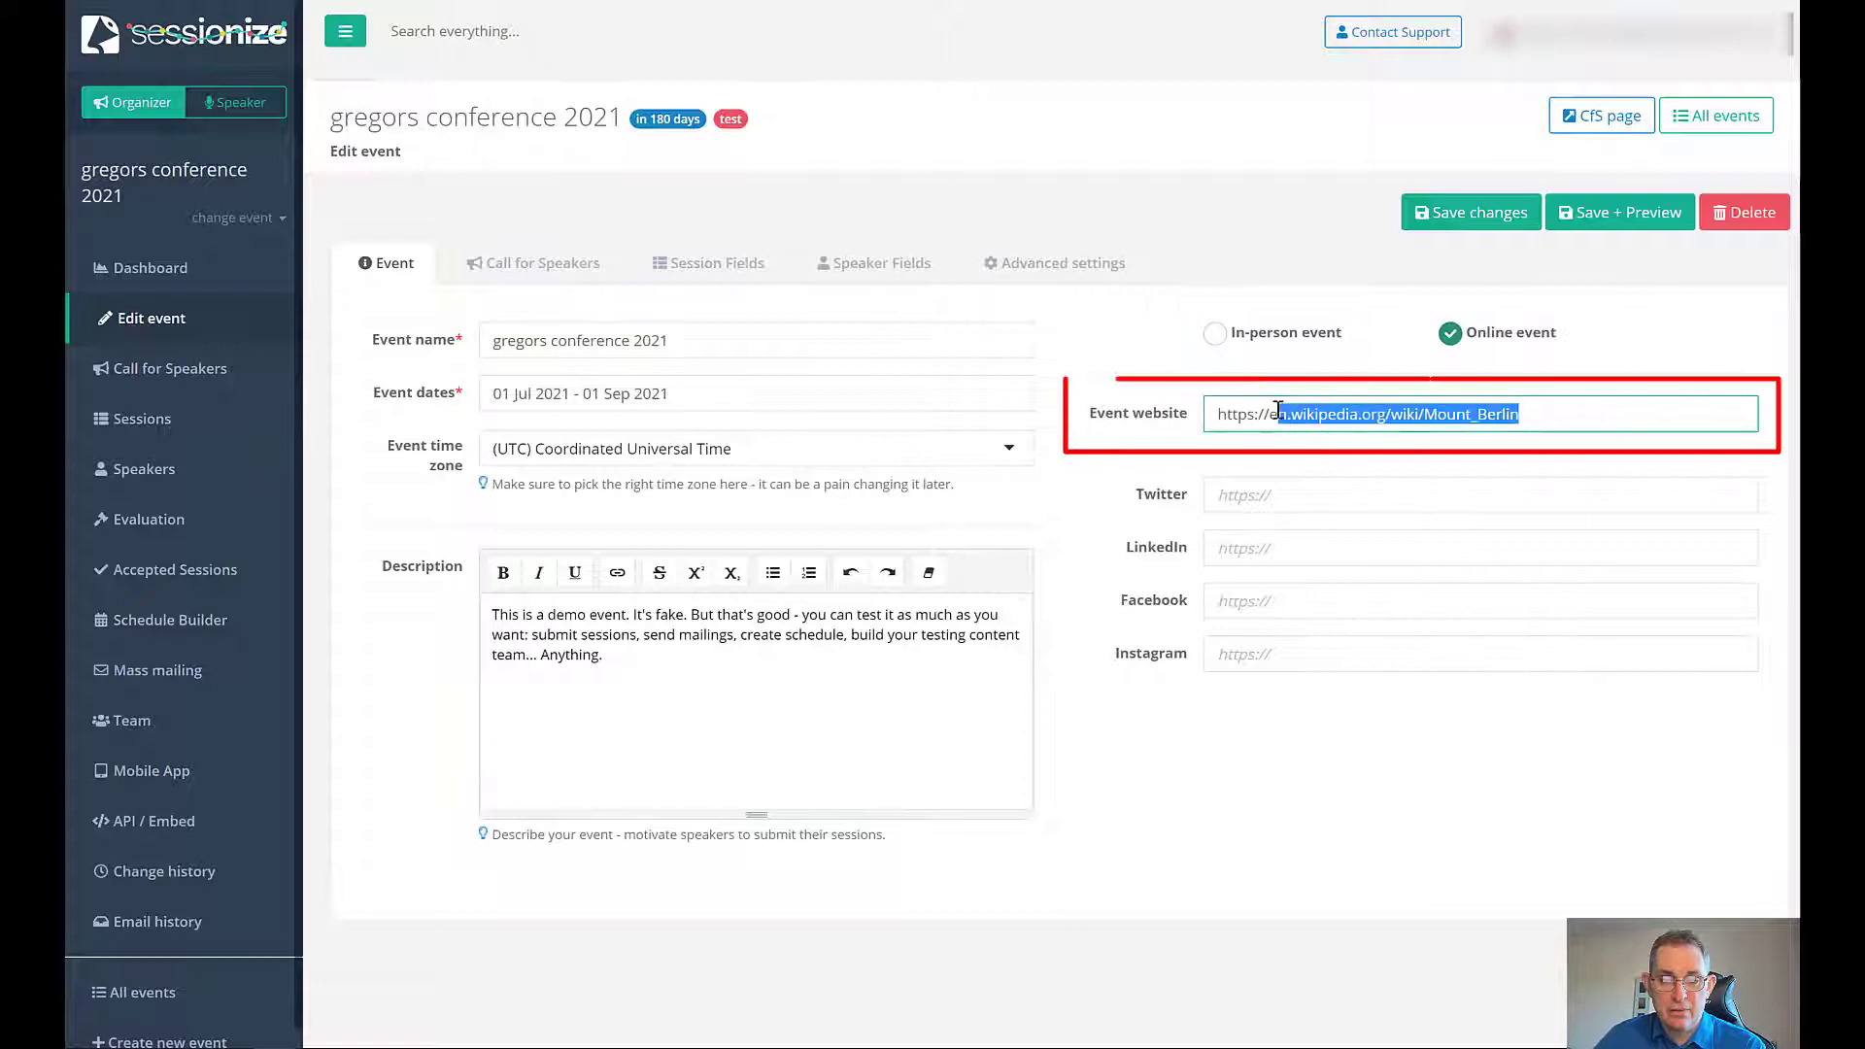
pyautogui.write('greforsconference.com')
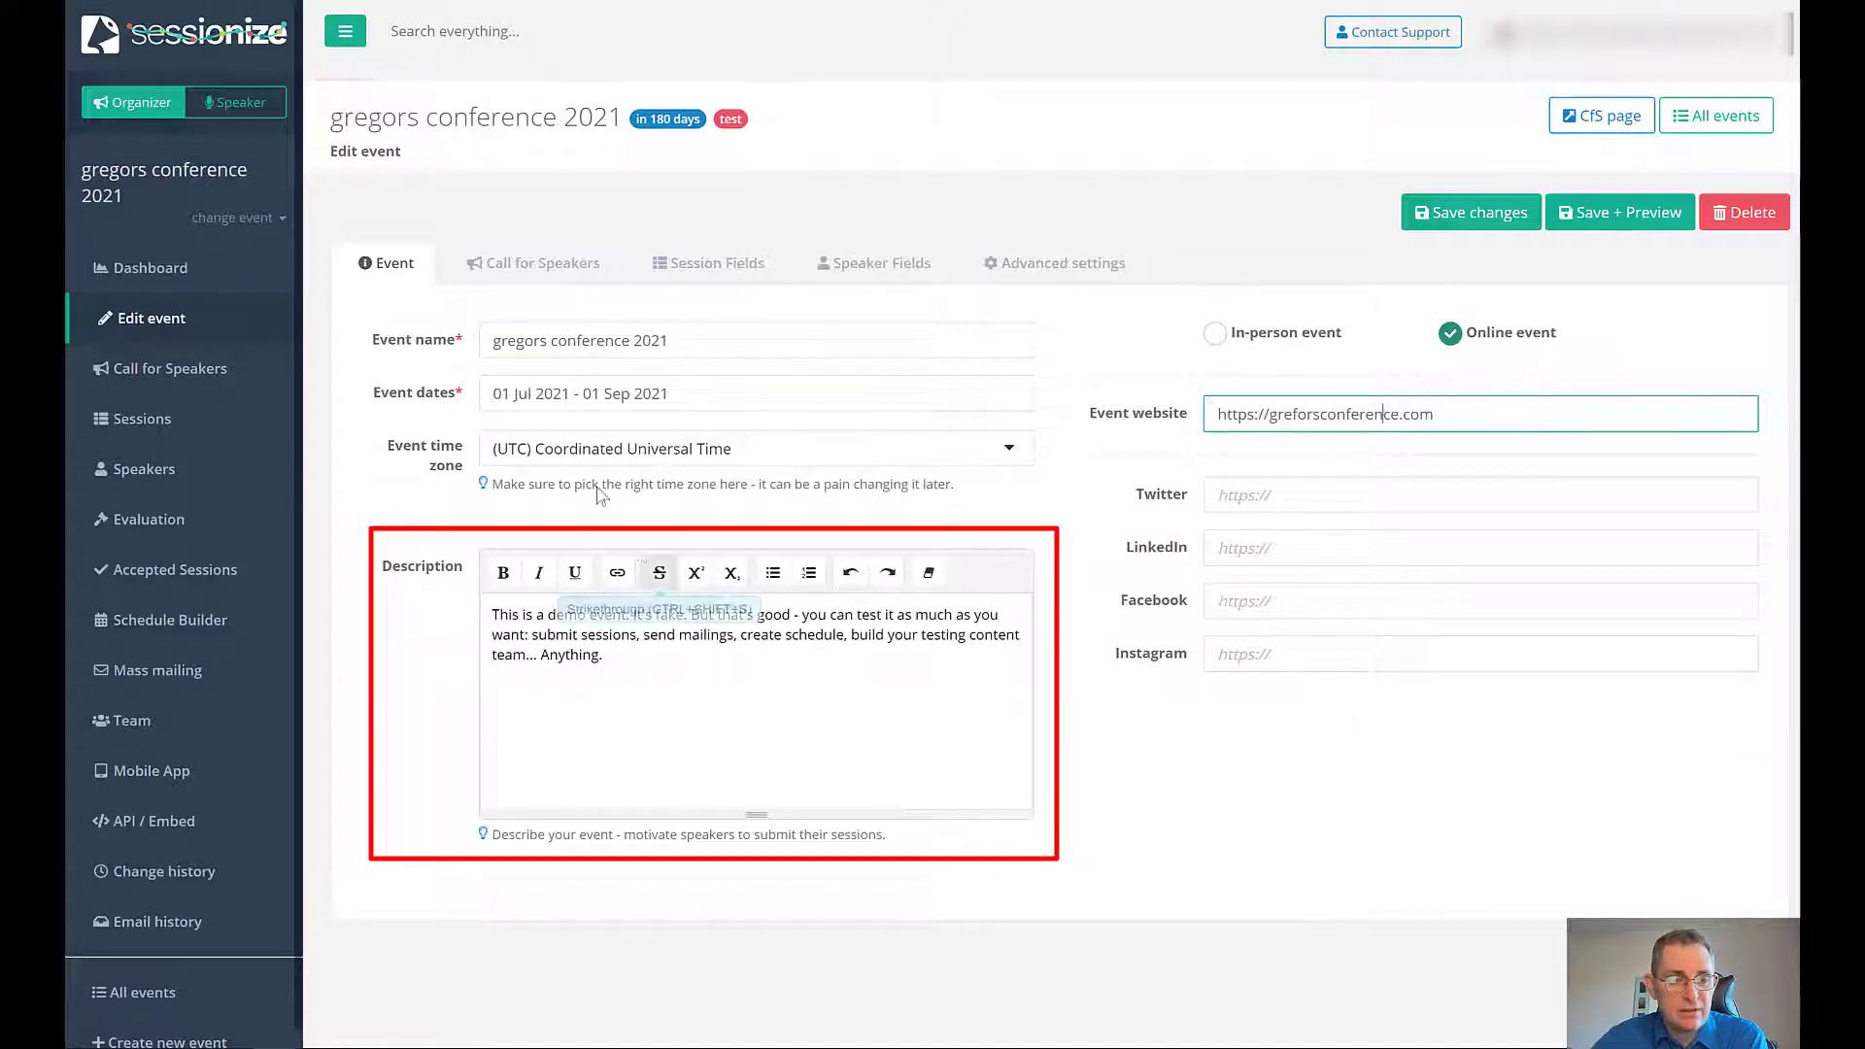
# Review the Call for Speakers options, including expenses coverage, submission limit and co-speakers.
pyautogui.click(537, 264)
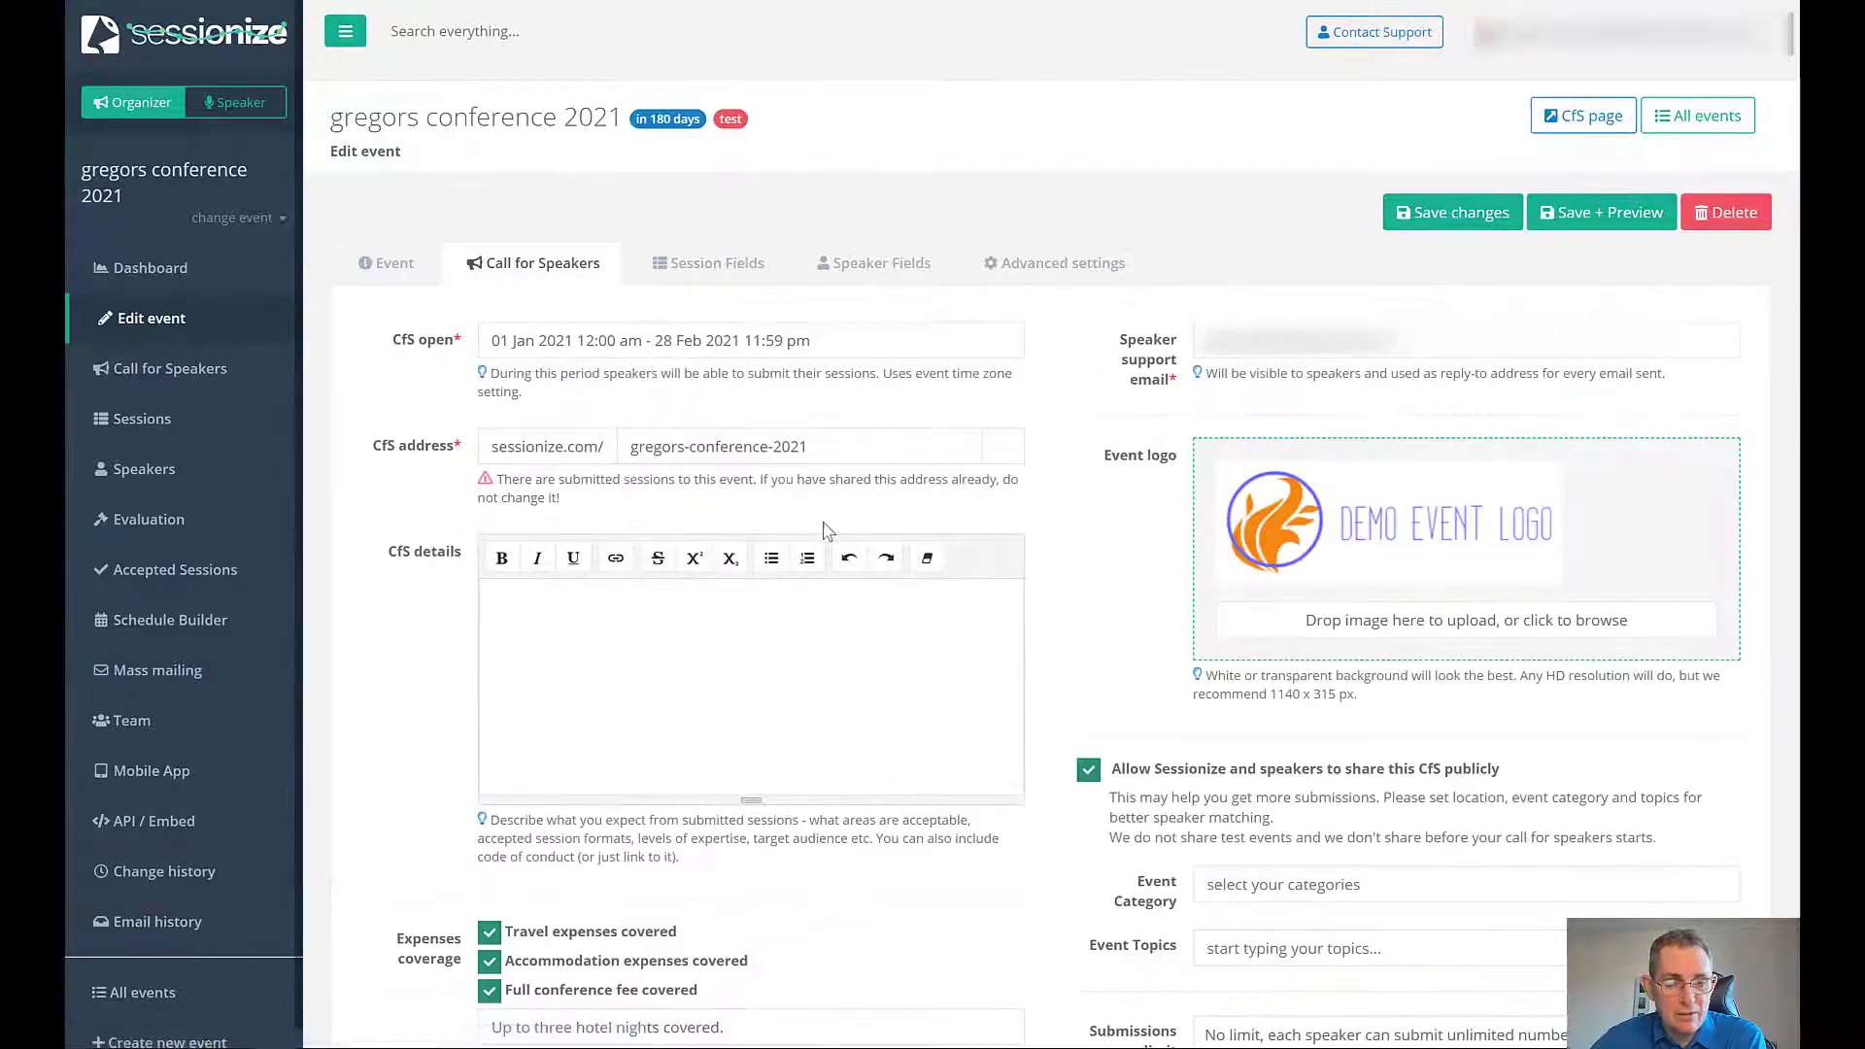
pyautogui.scroll(-1, 824, 529)
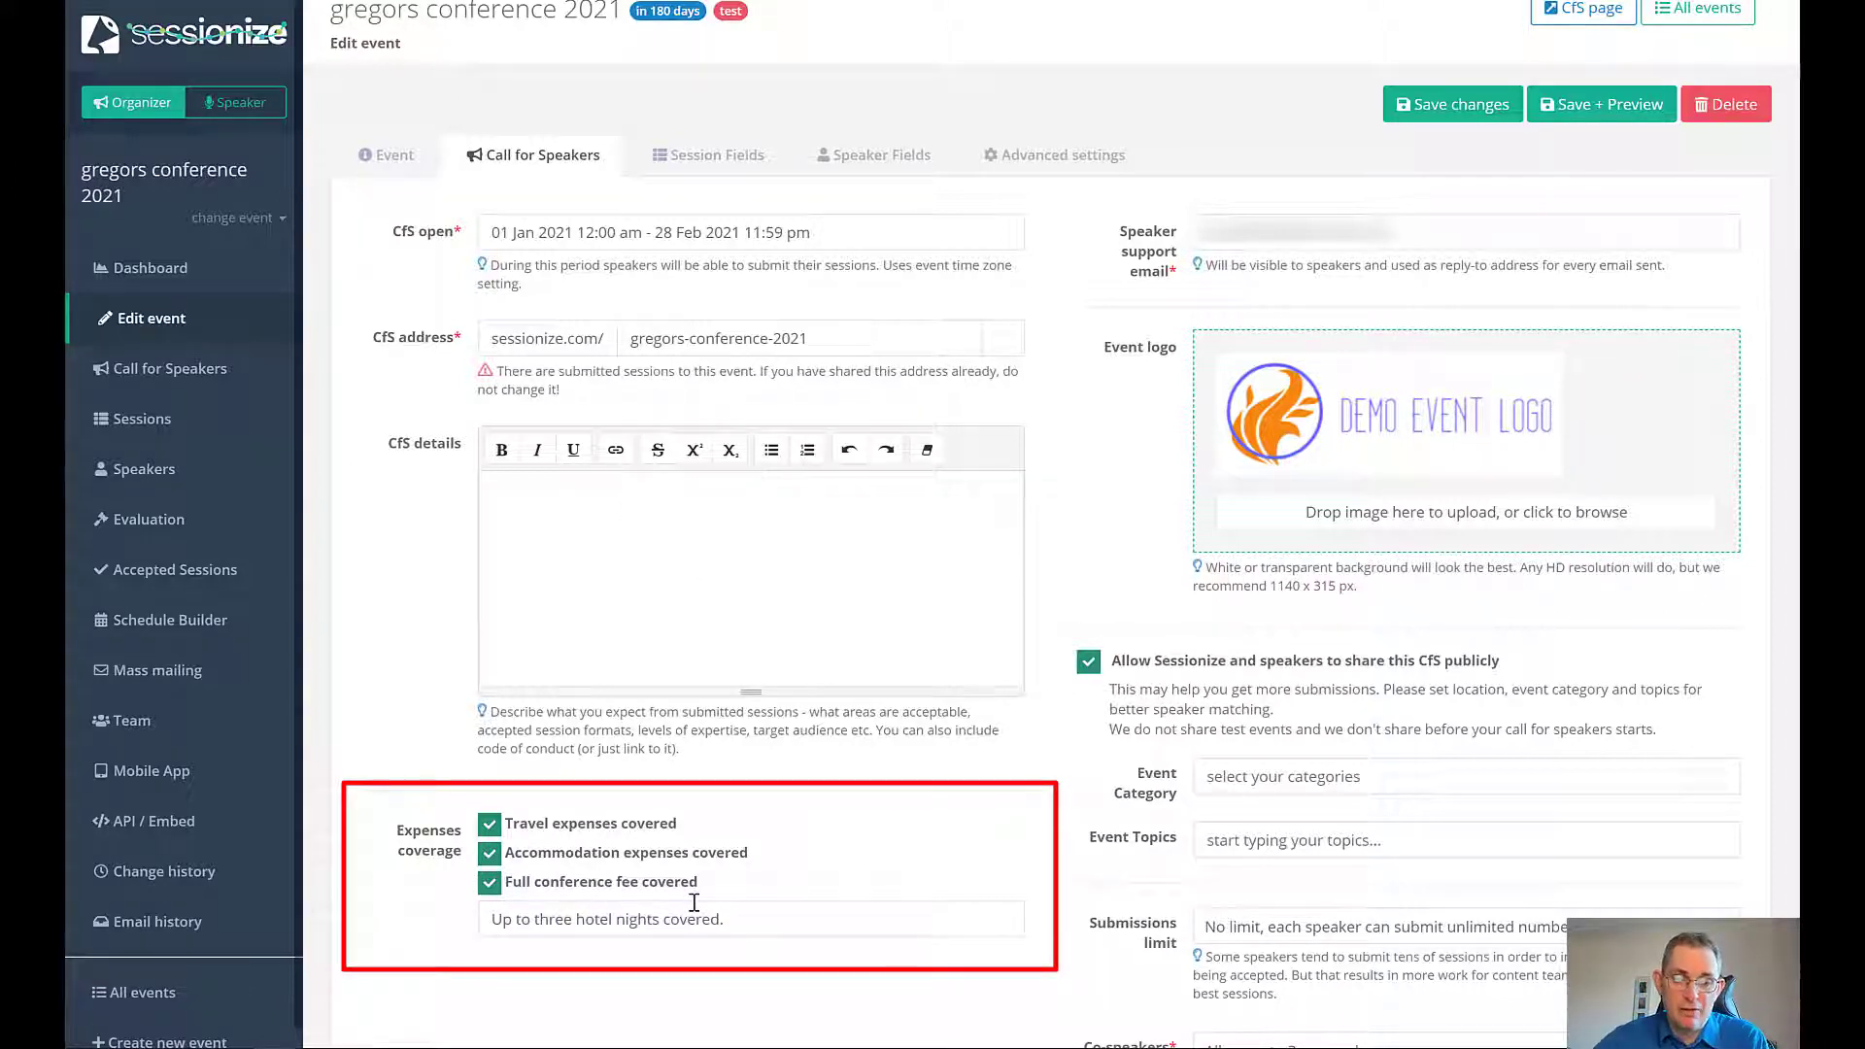
pyautogui.scroll(-2, 1067, 811)
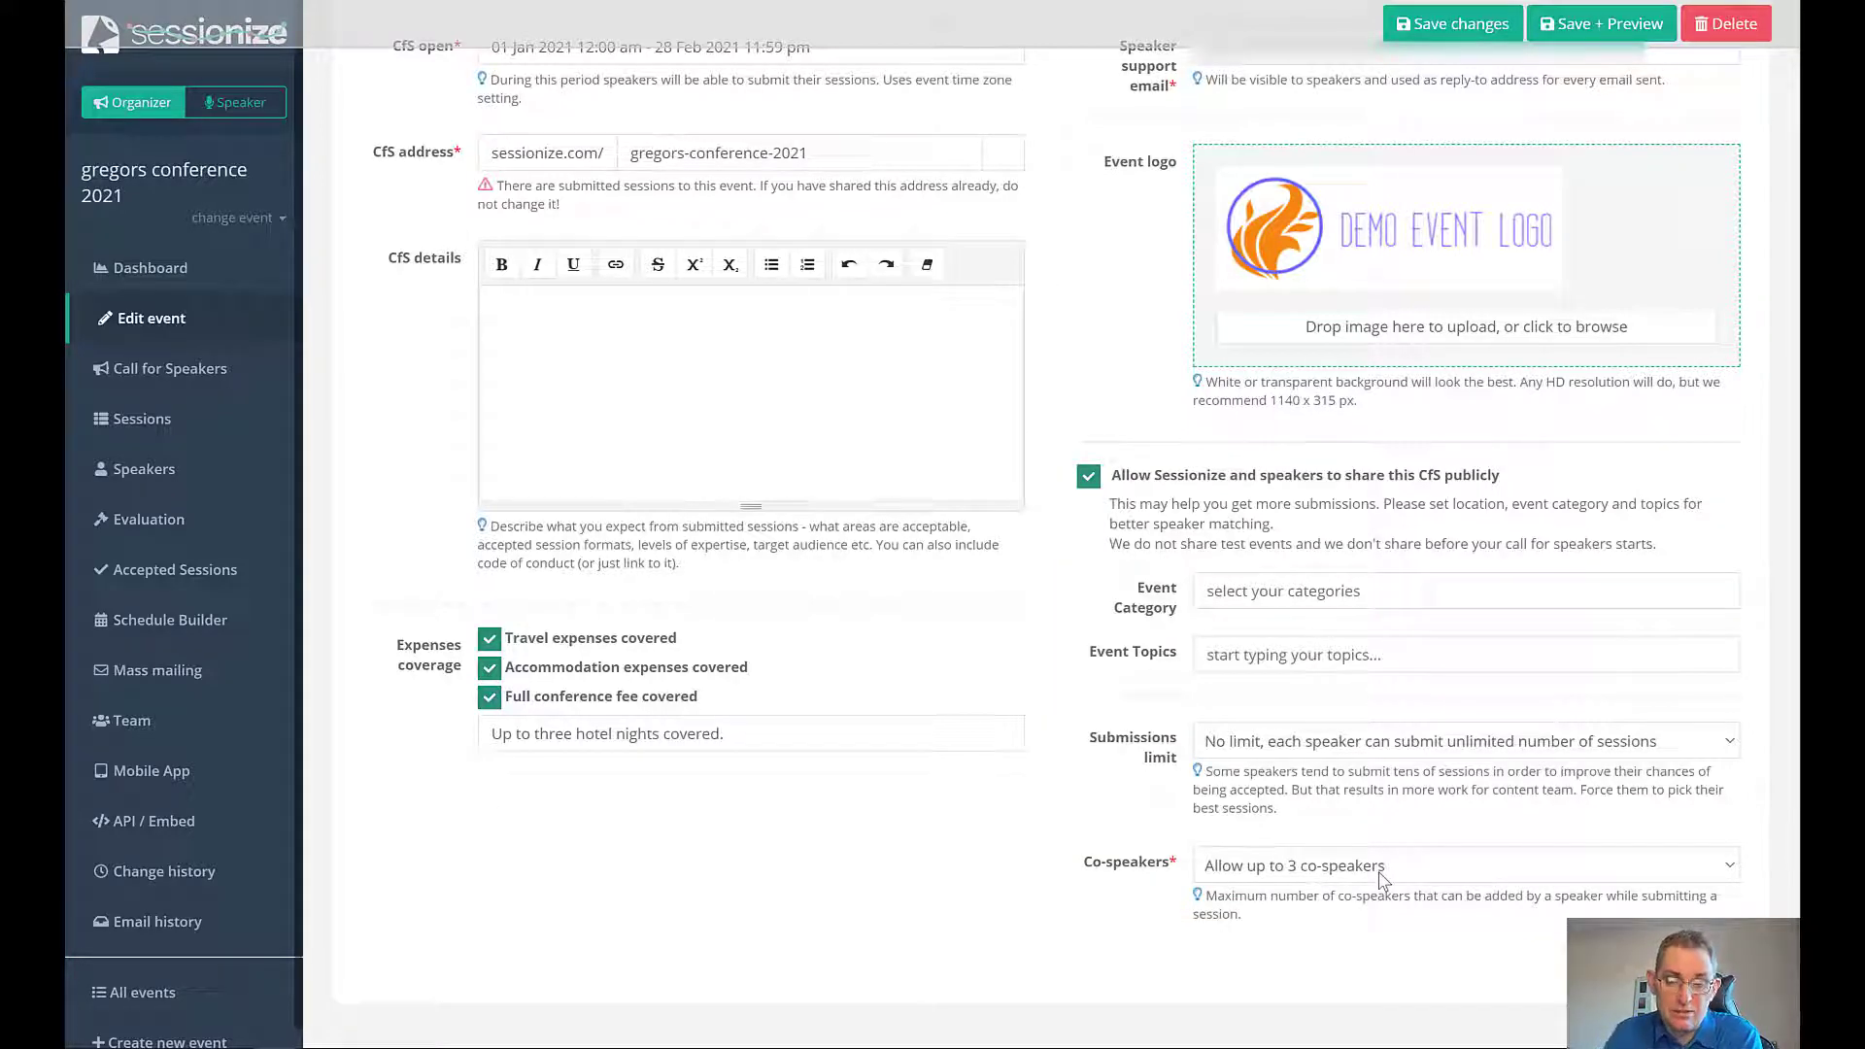
pyautogui.scroll(3, 1360, 534)
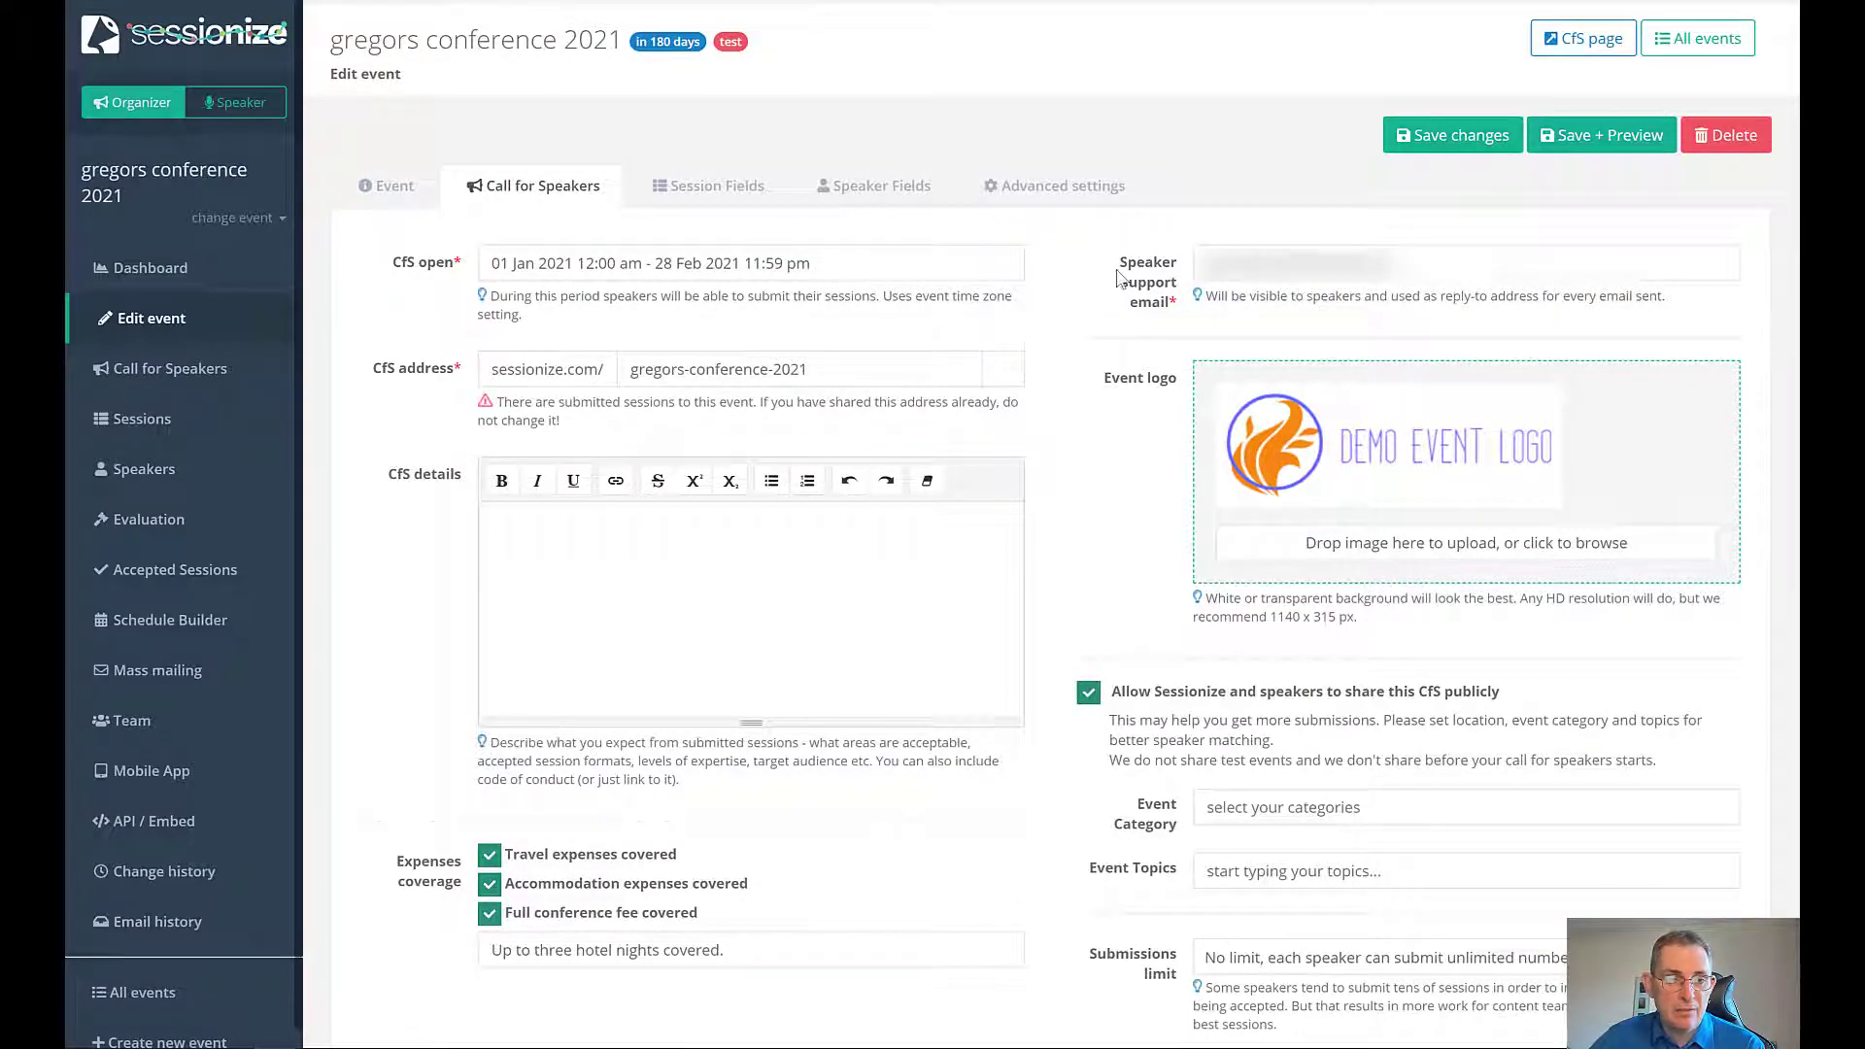
# Add 'hackathon' as a session format and remove Workshop.
pyautogui.click(751, 187)
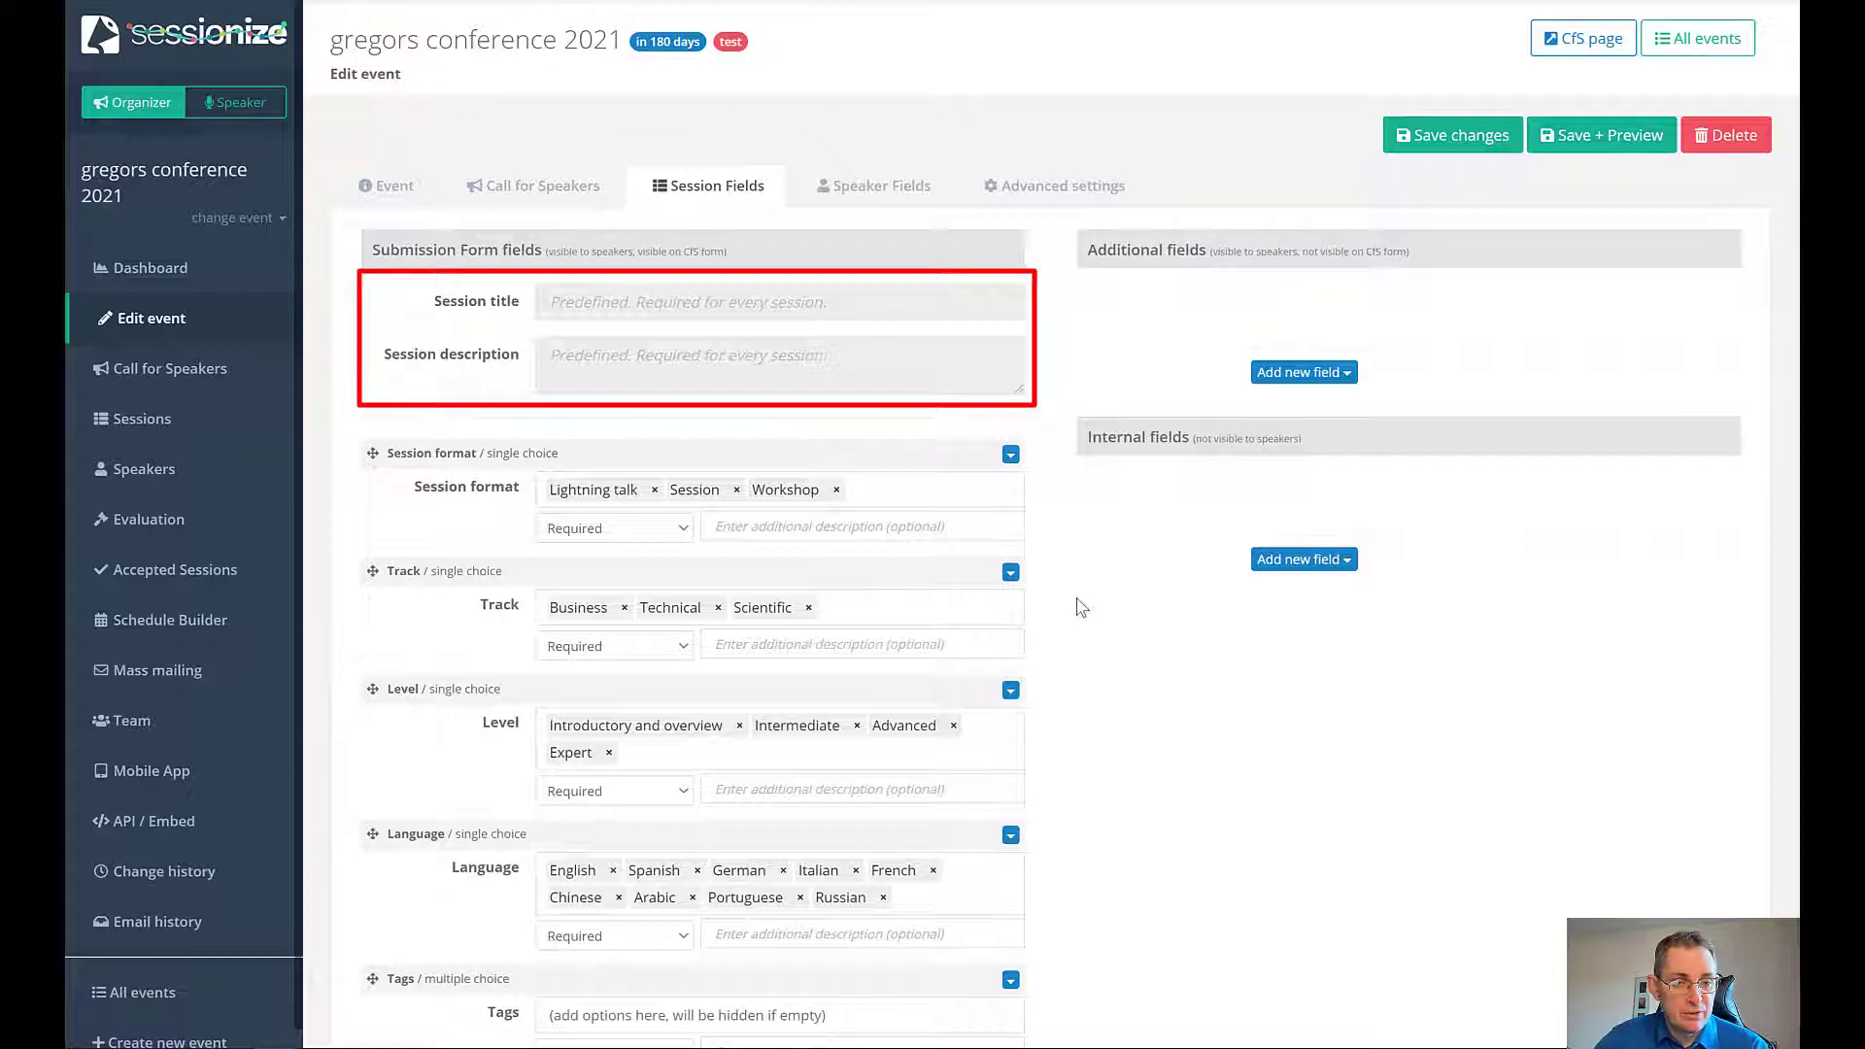
pyautogui.scroll(-2, 841, 564)
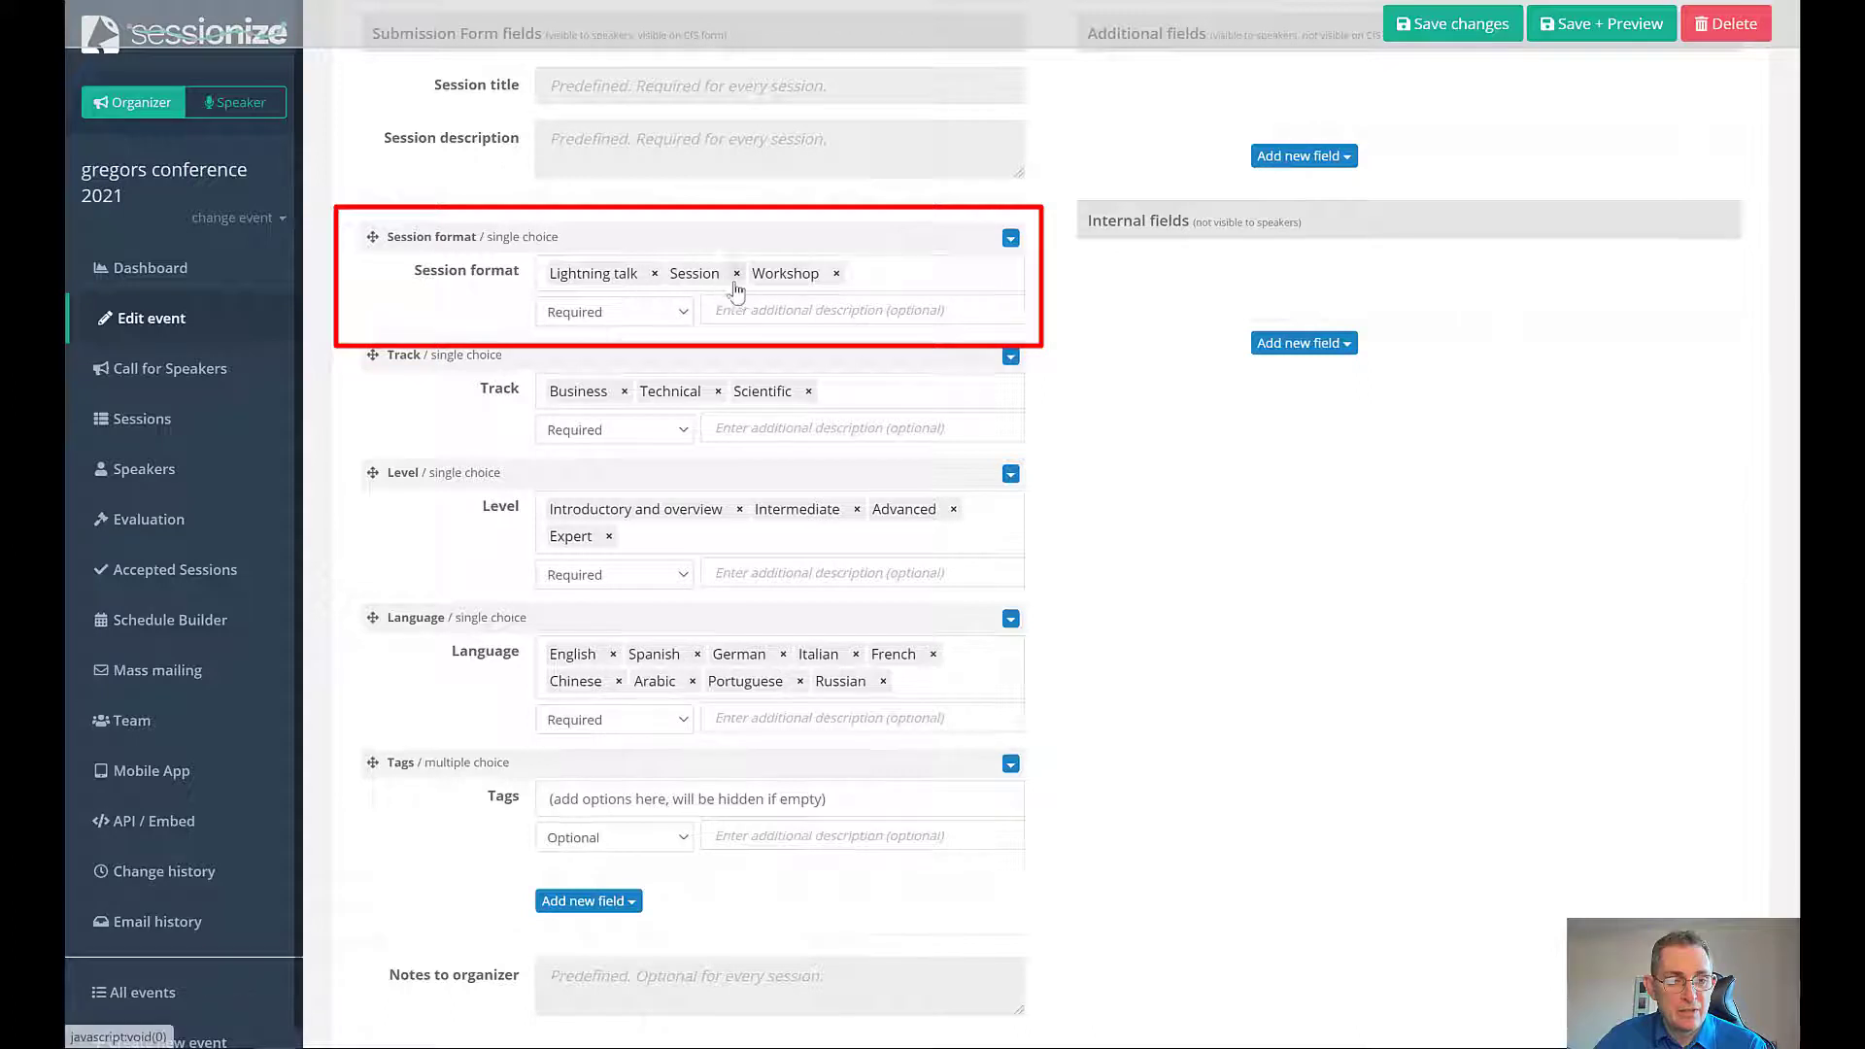
pyautogui.click(908, 278)
pyautogui.write('hs')
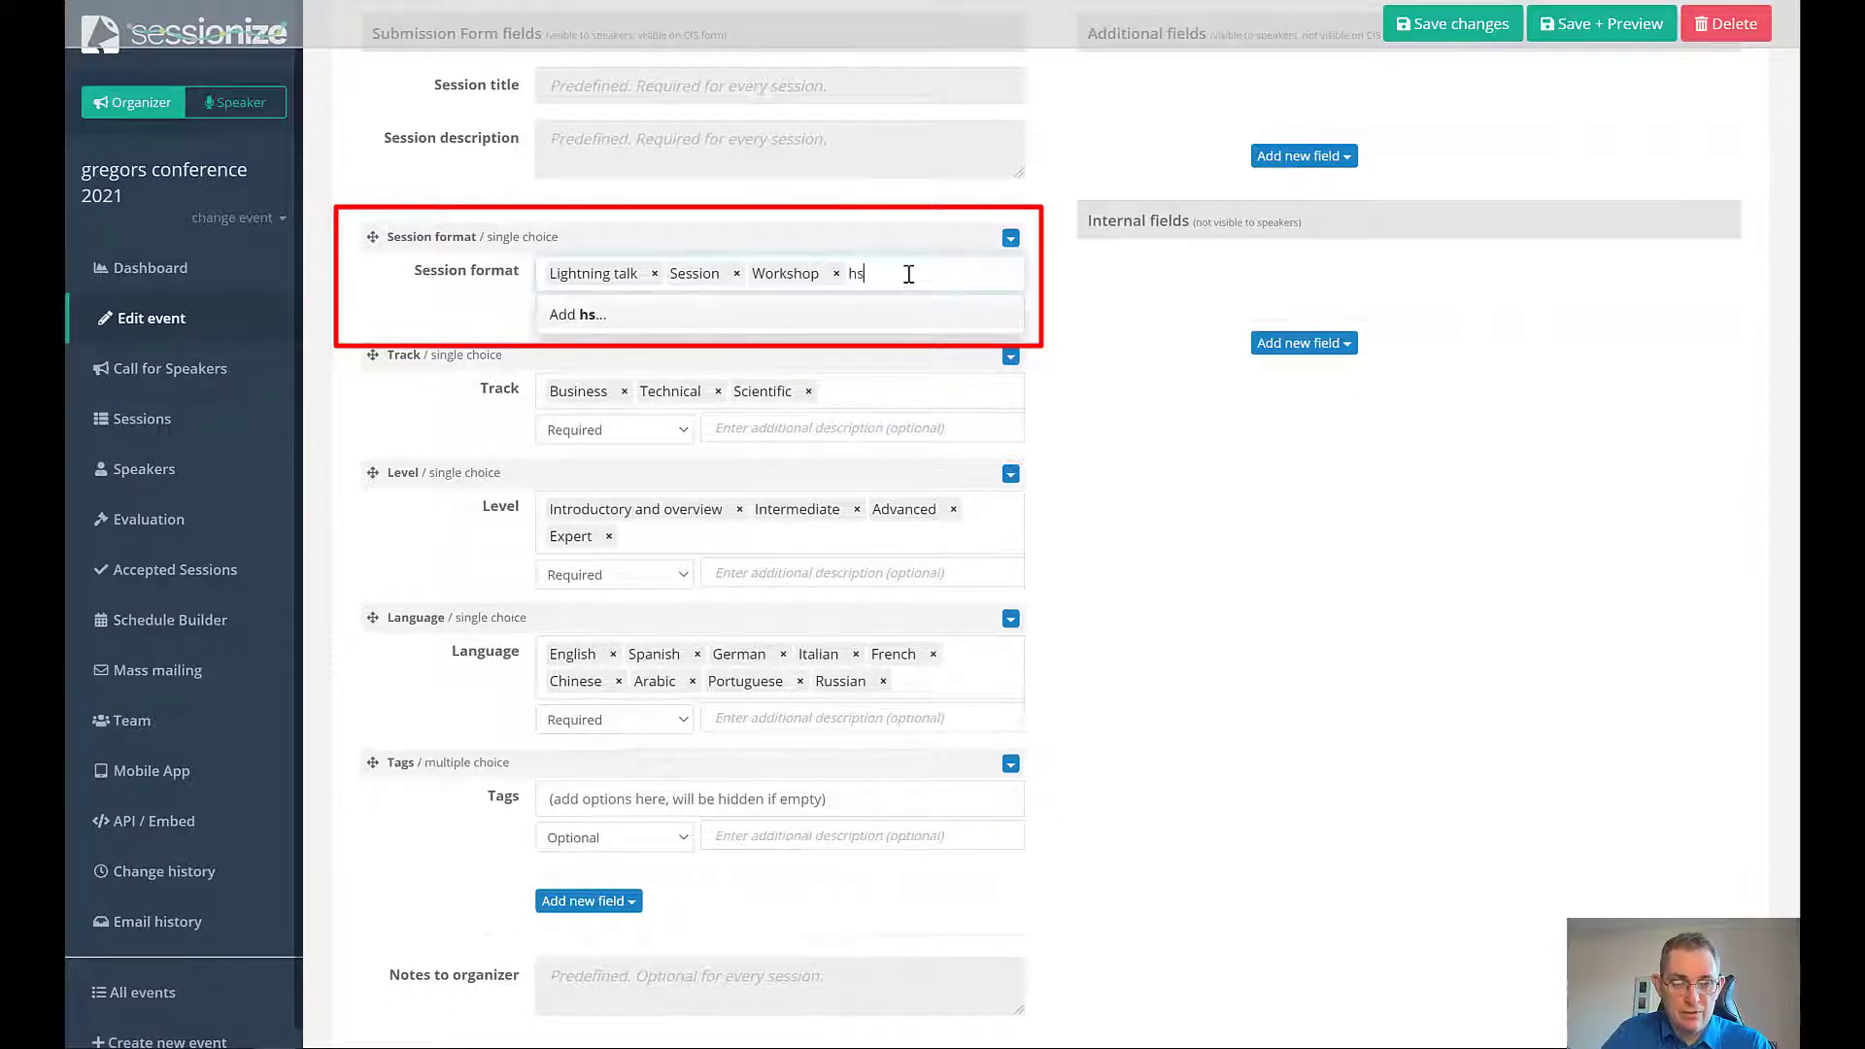
pyautogui.write('ckathon')
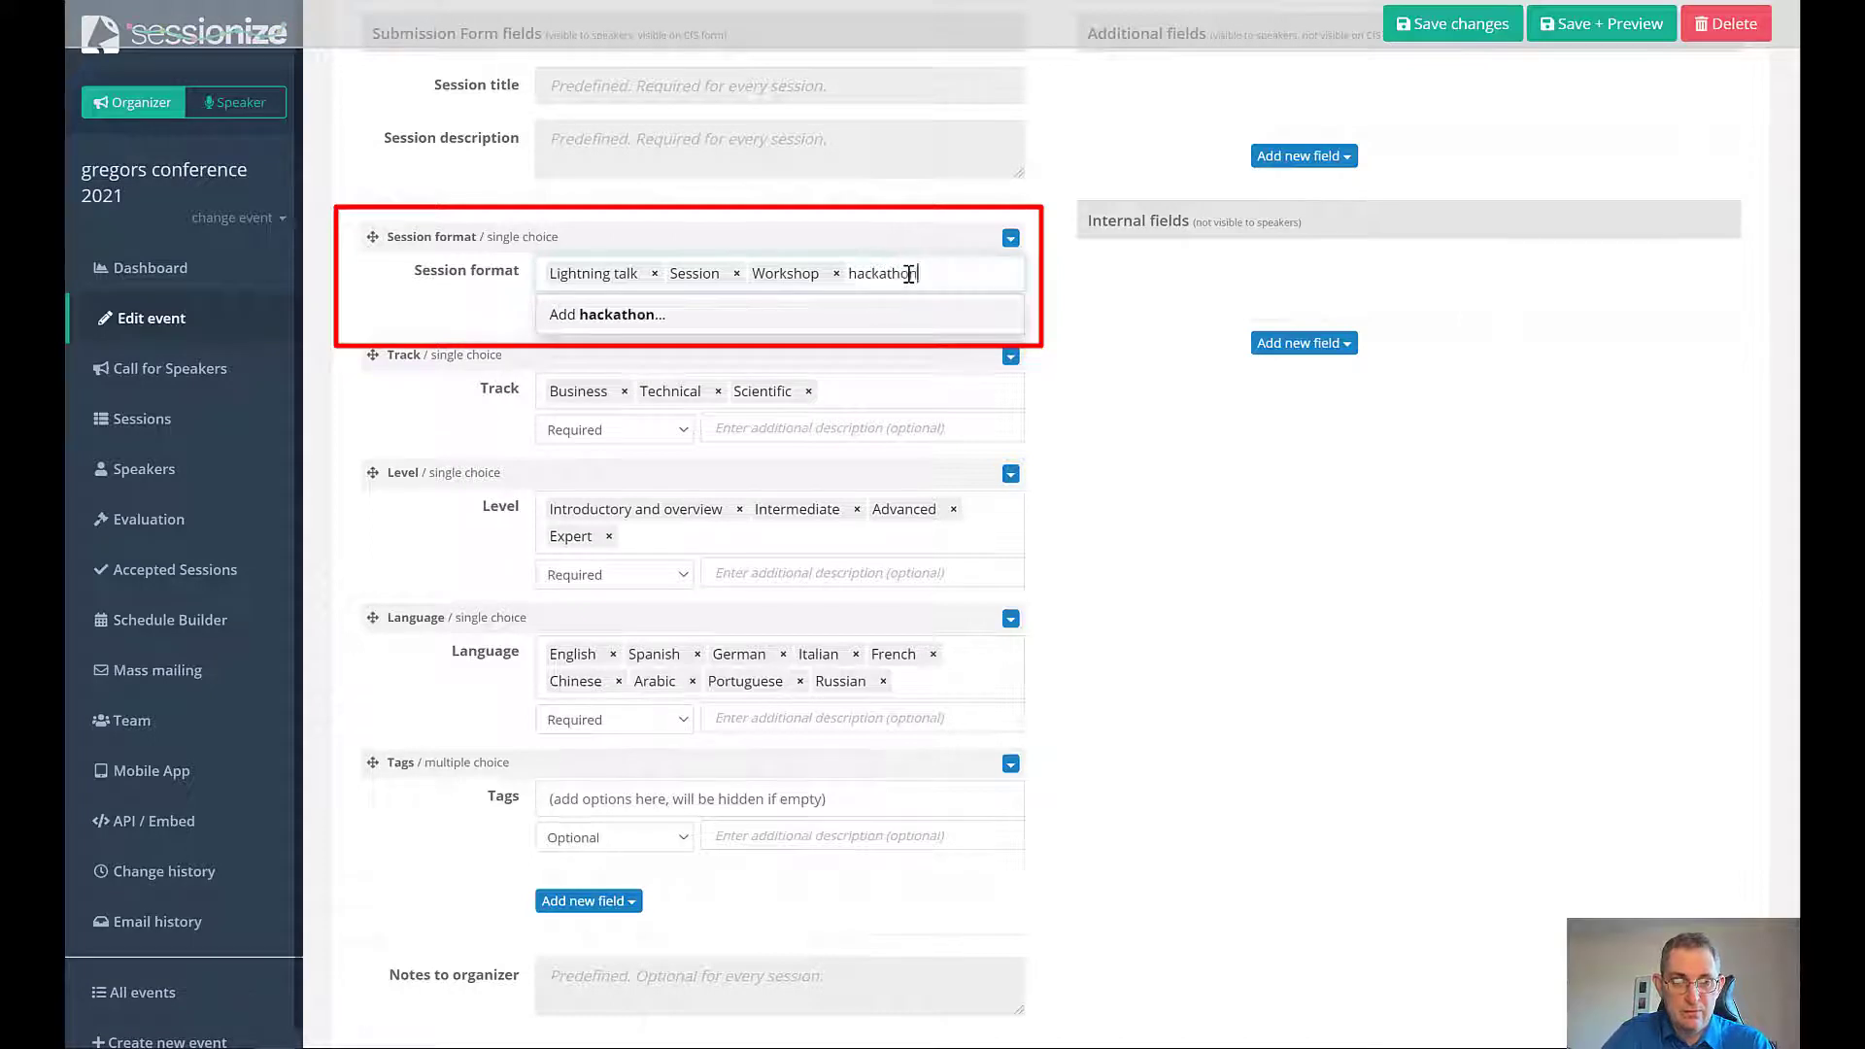
pyautogui.click(641, 319)
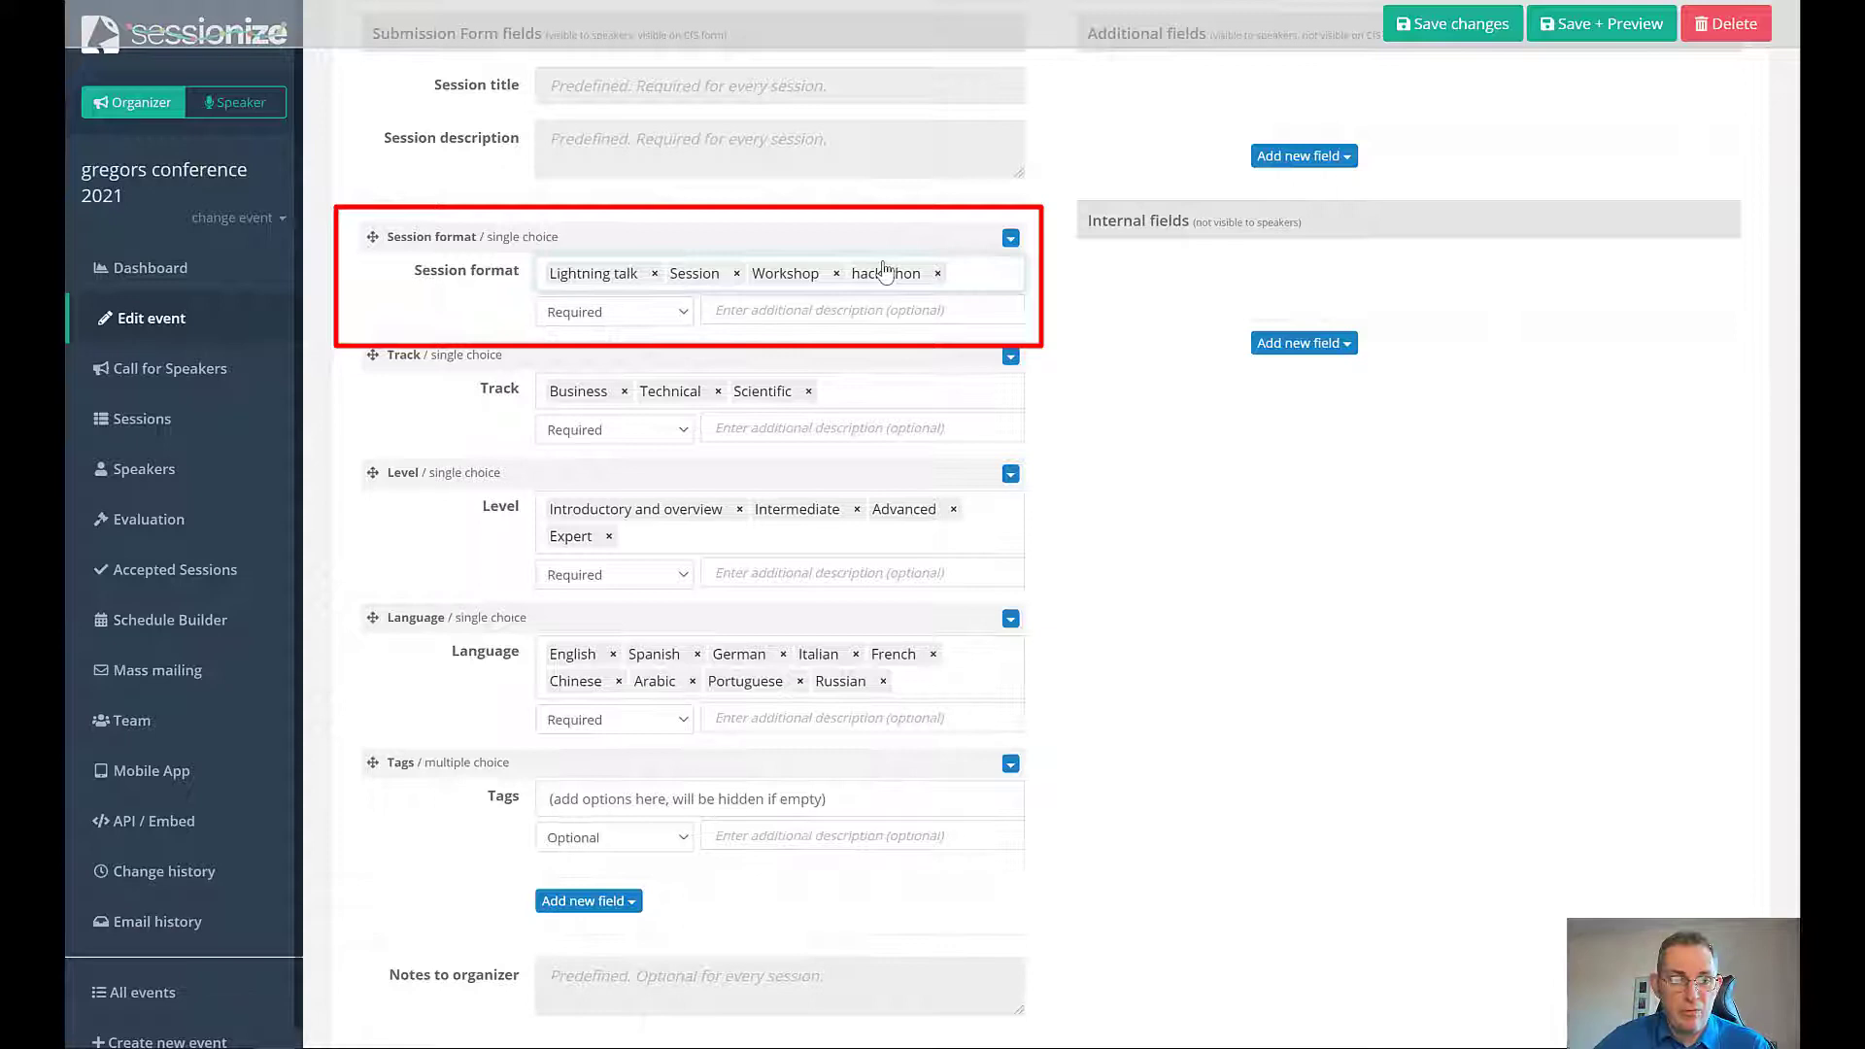
pyautogui.click(836, 273)
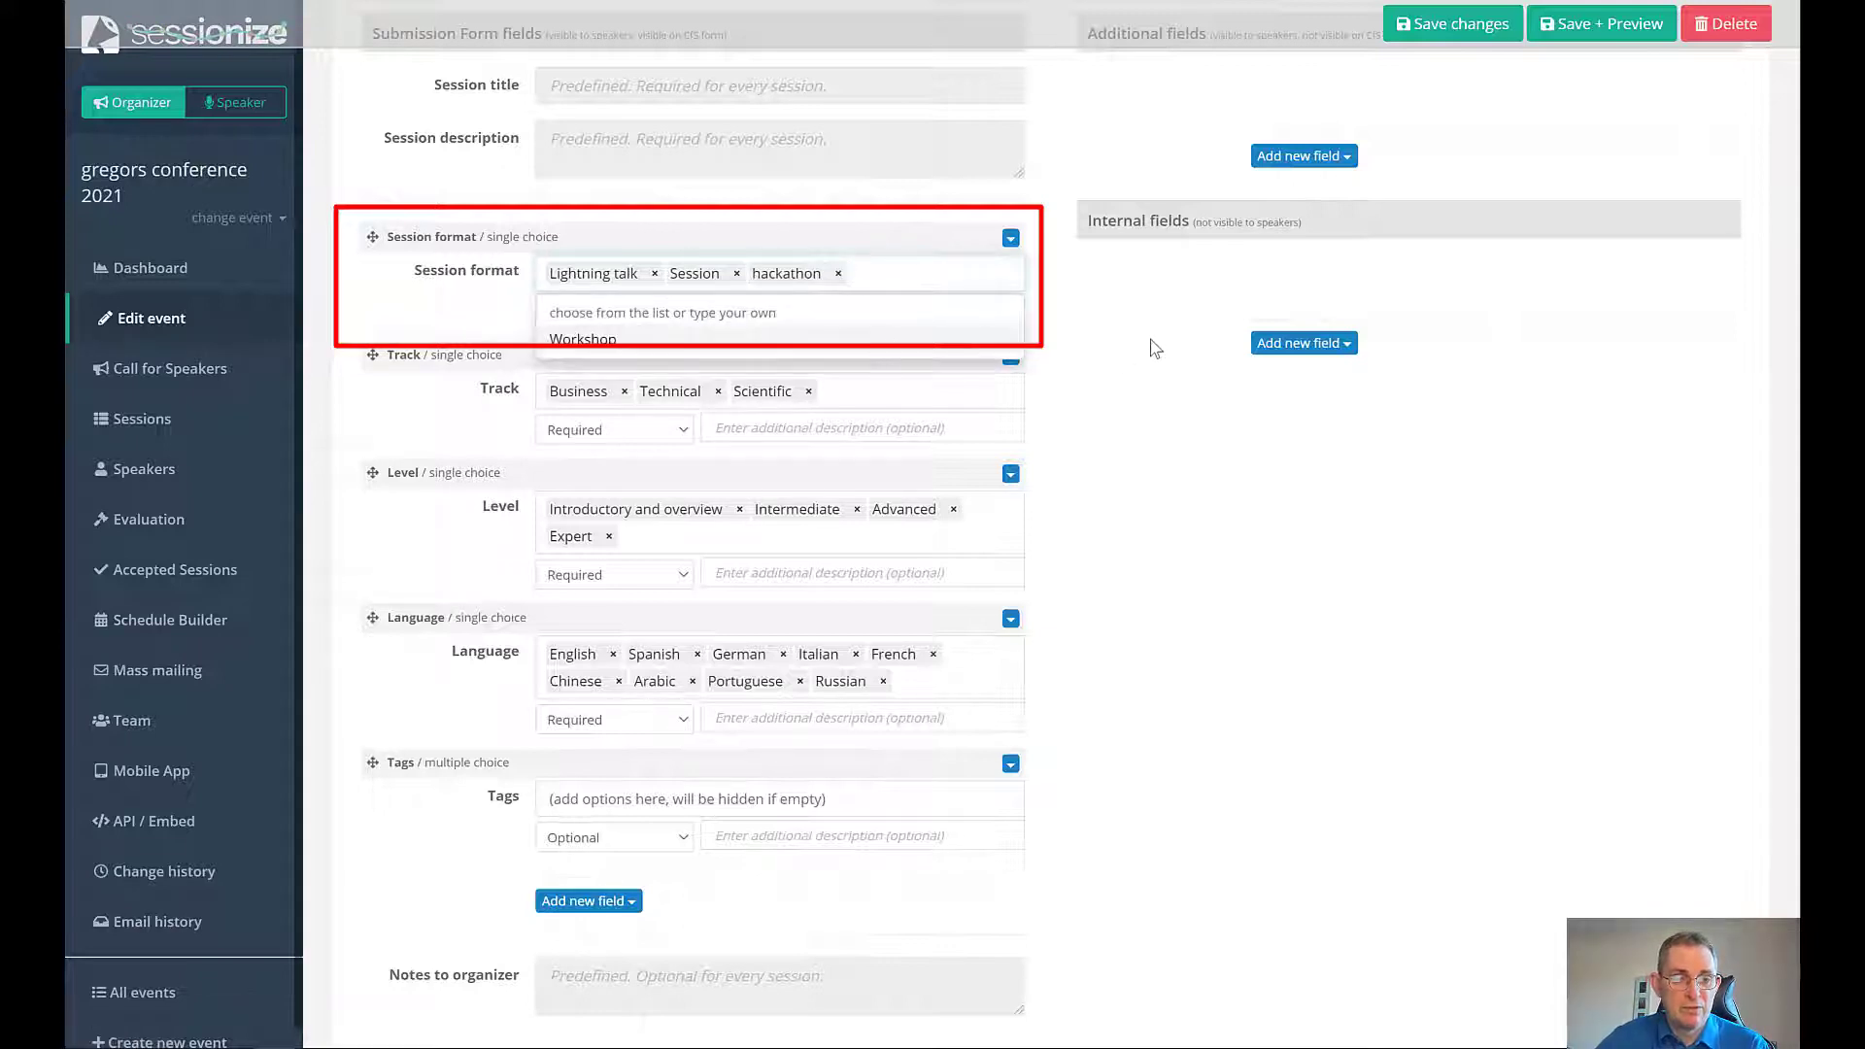
pyautogui.click(1071, 297)
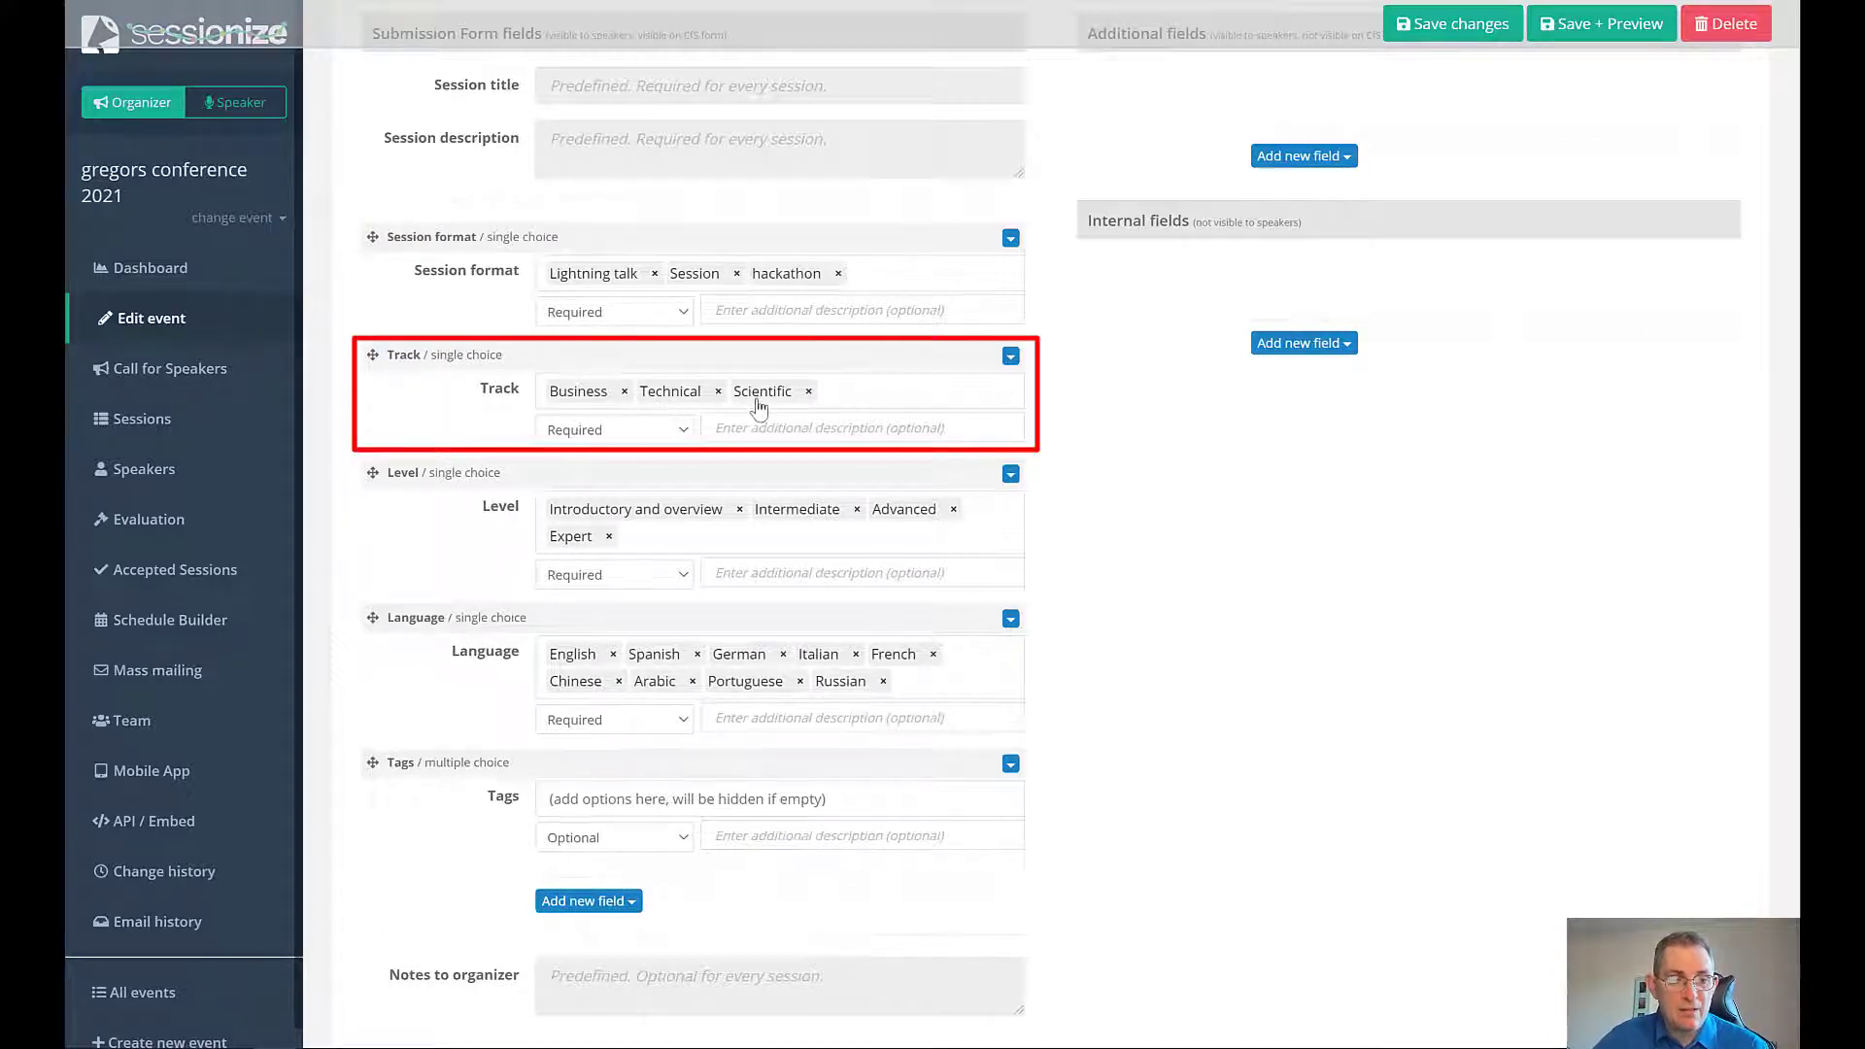
# Add Finance as a new Track option alongside Business, Technical and Scientific.
pyautogui.click(865, 394)
pyautogui.write('Finane')
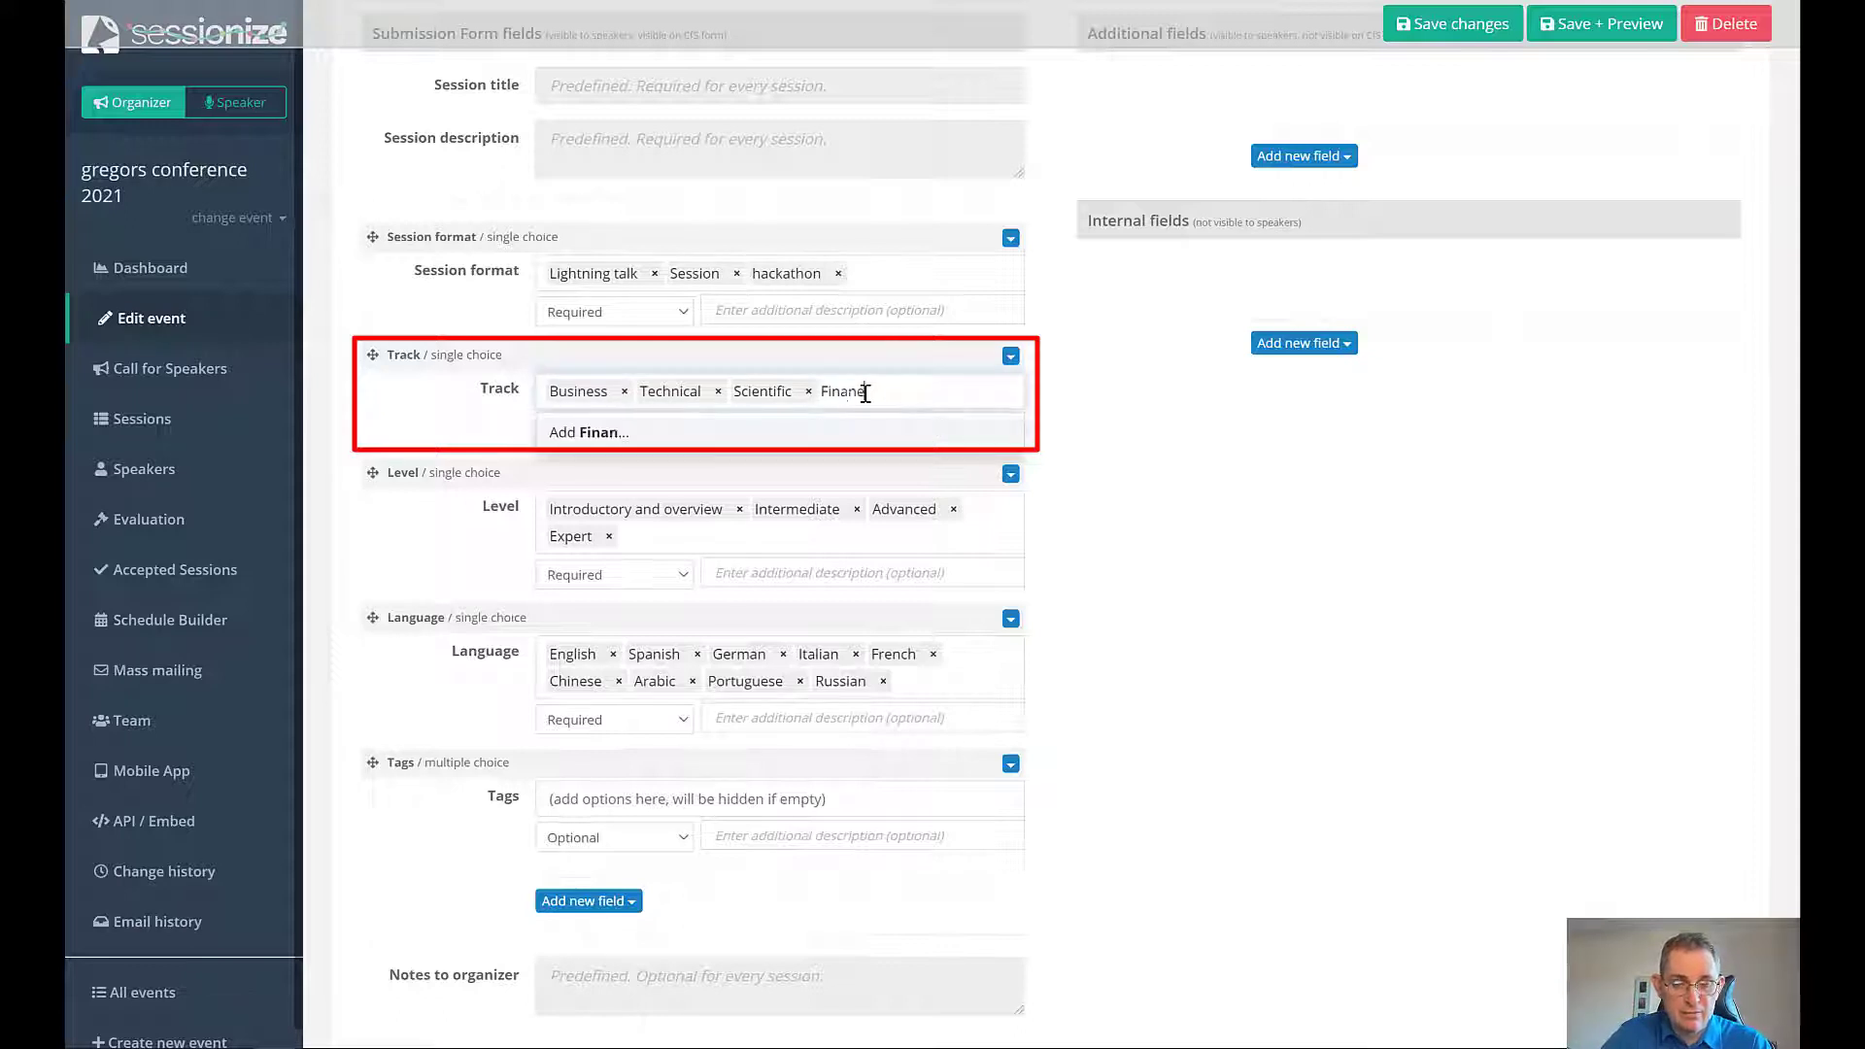
pyautogui.press('BackSpace')
pyautogui.write('ce')
pyautogui.press('Return')
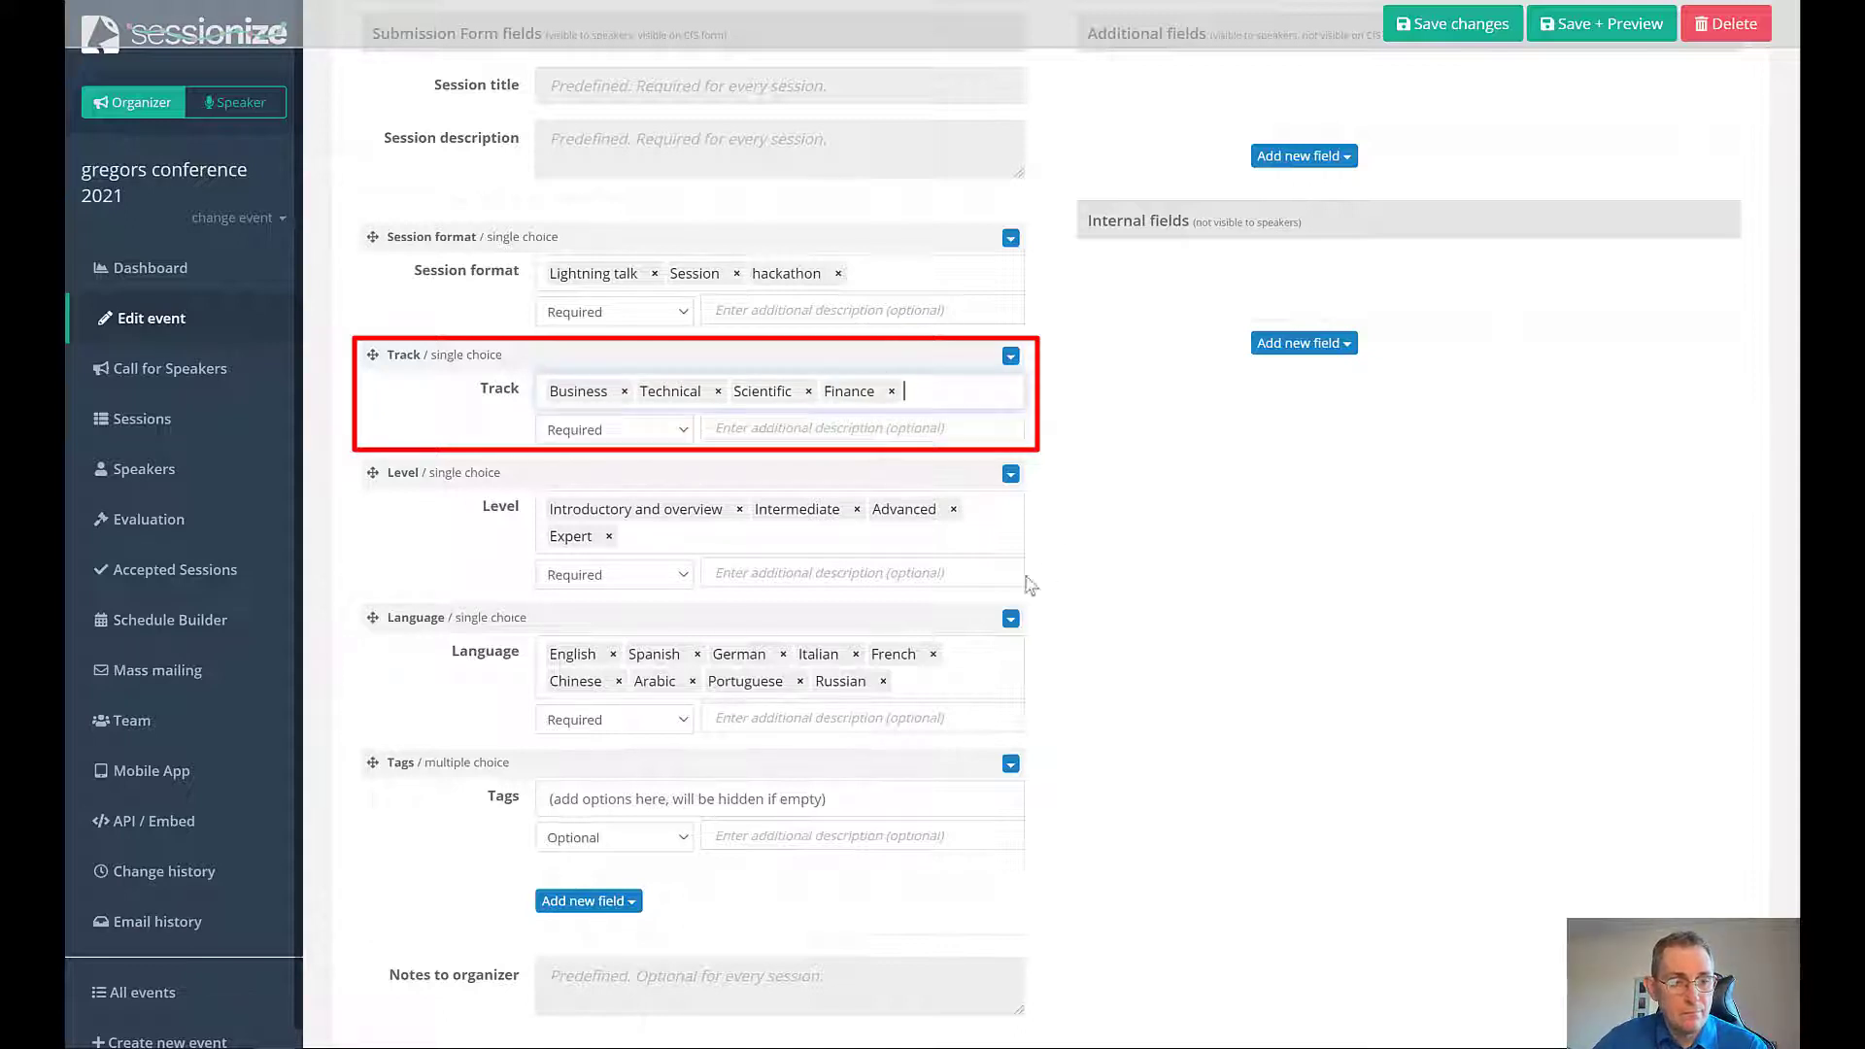
pyautogui.scroll(-1, 1025, 577)
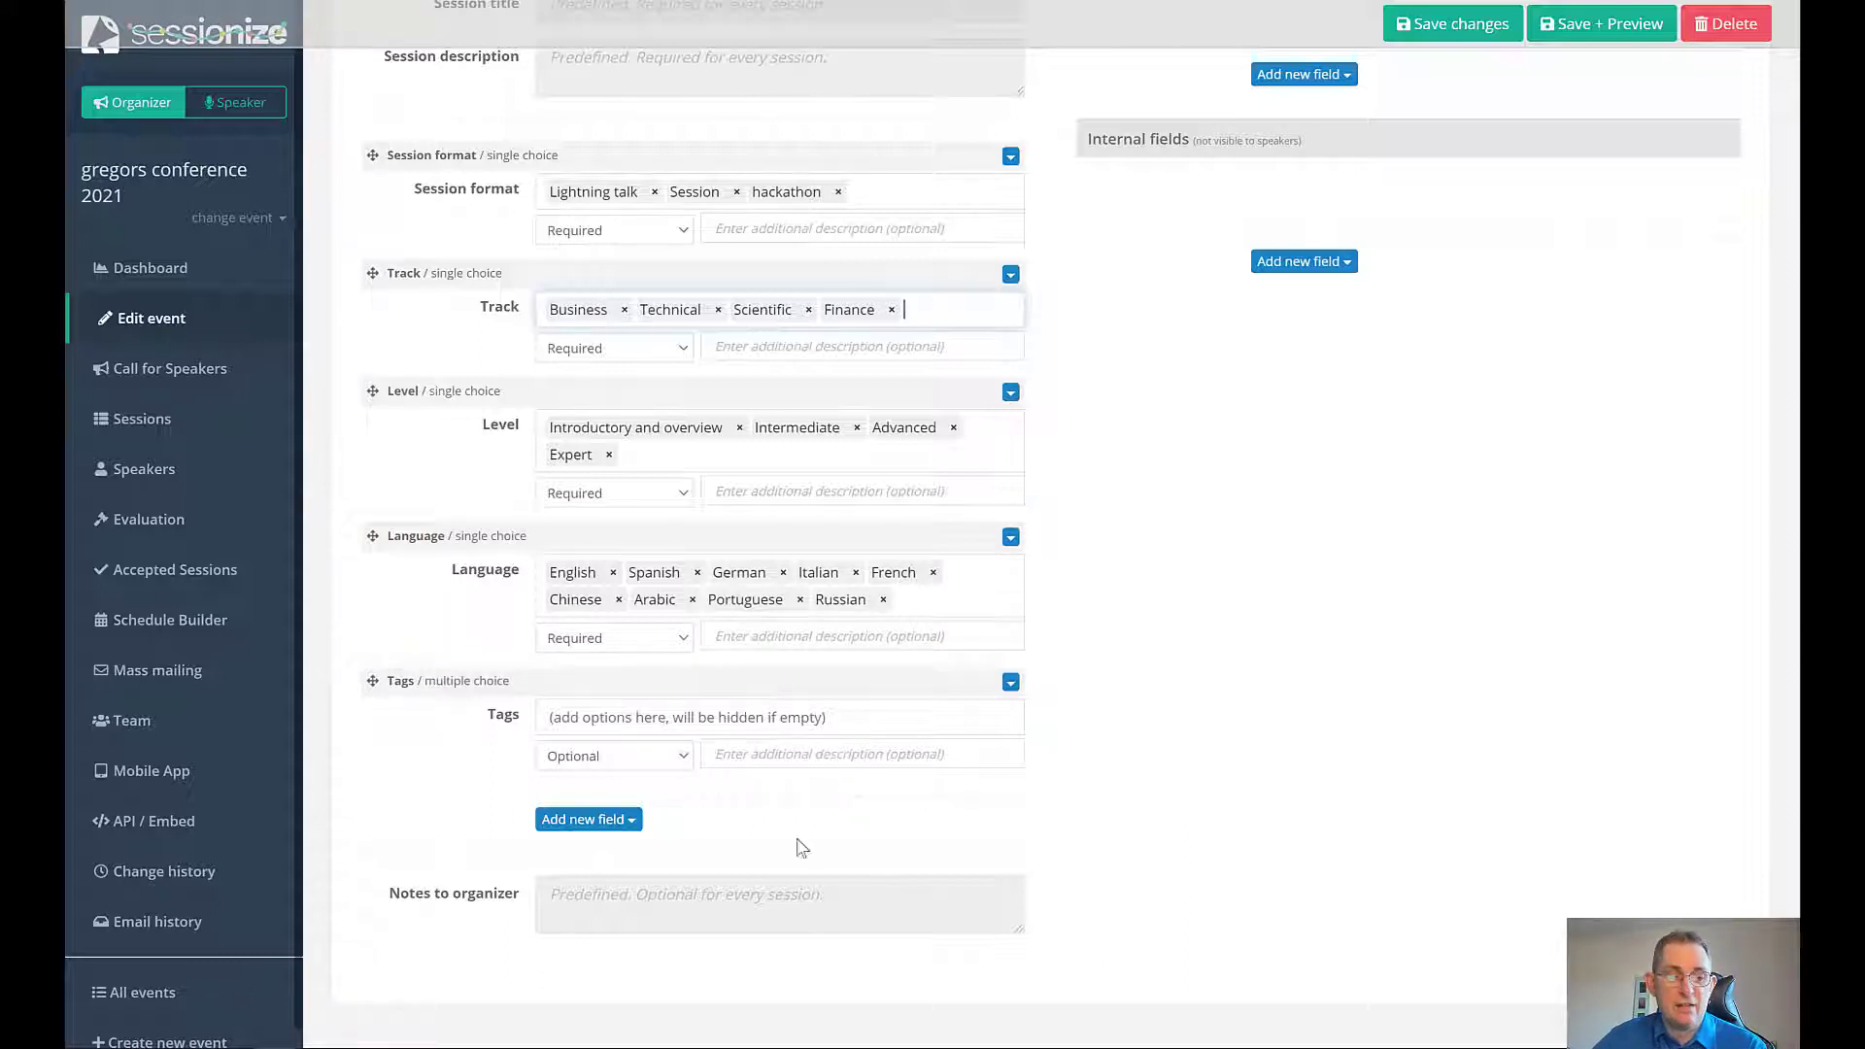
pyautogui.scroll(2, 943, 762)
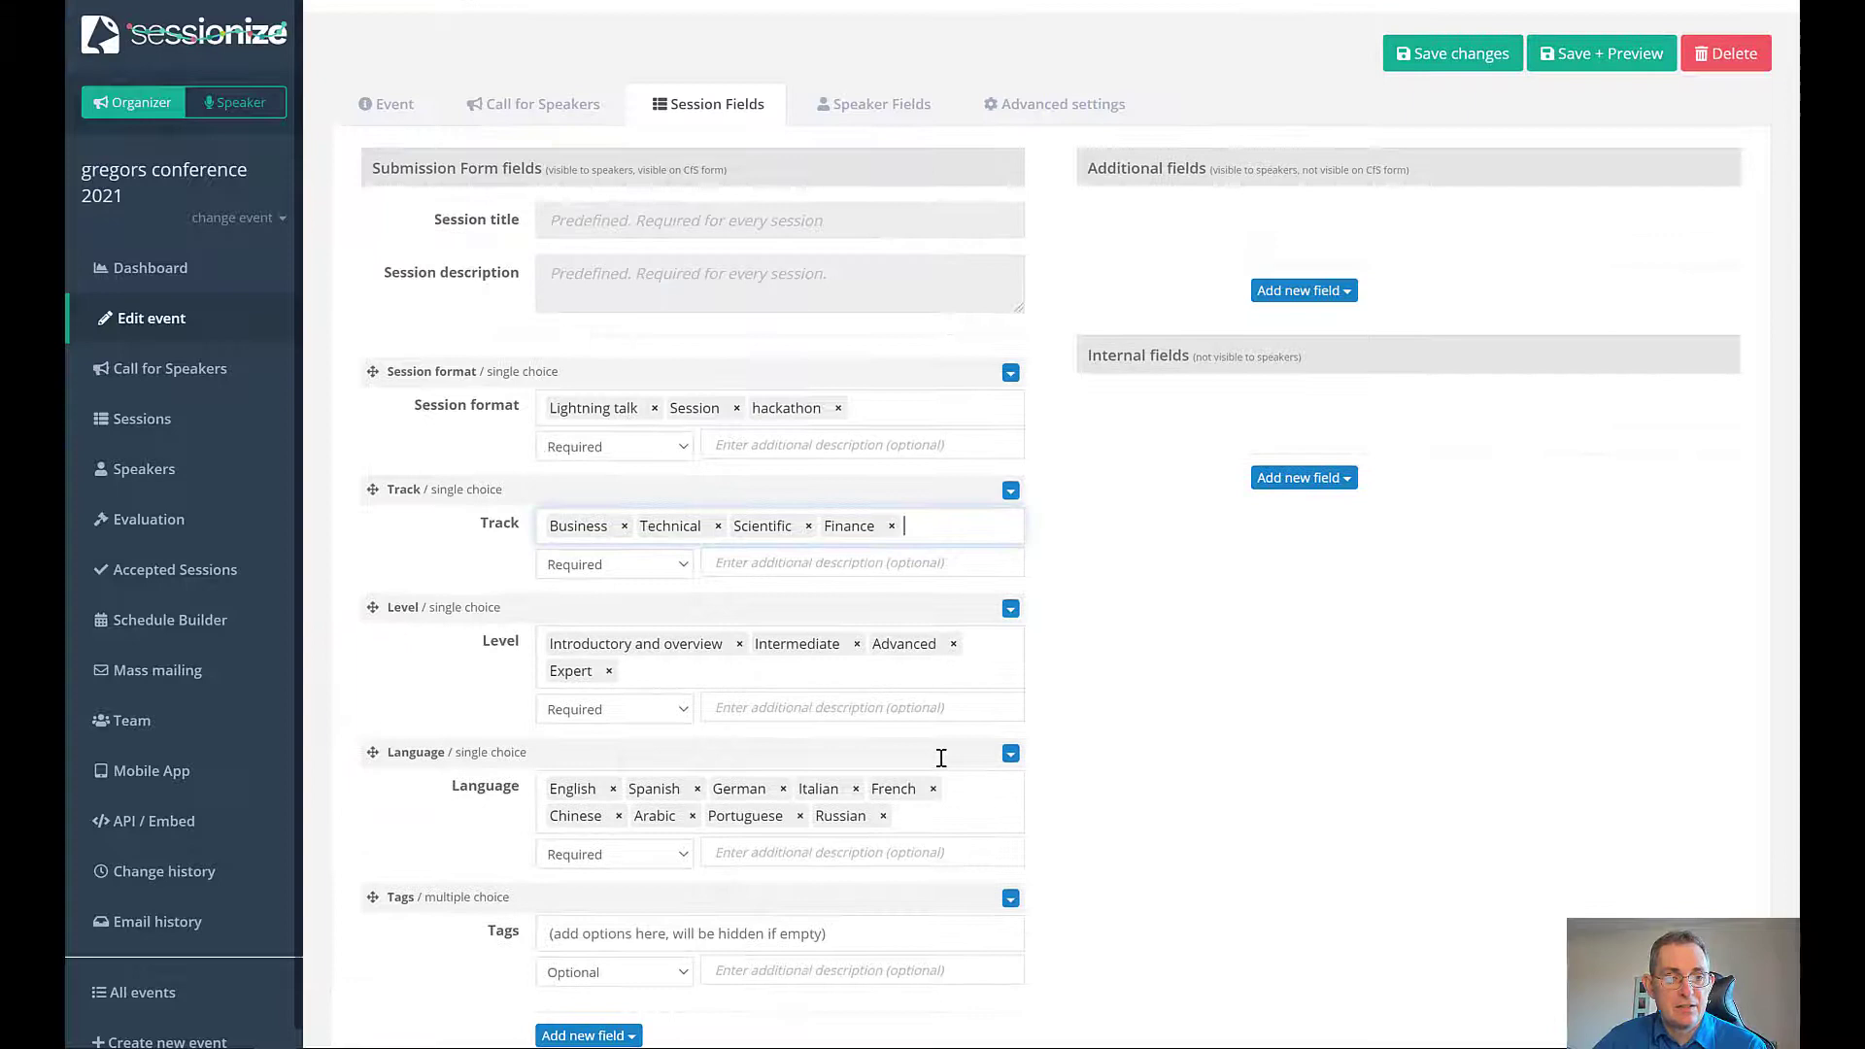
# Under Speaker Fields, turn on Require speaker photo plus the Twitter and LinkedIn fields.
pyautogui.click(898, 107)
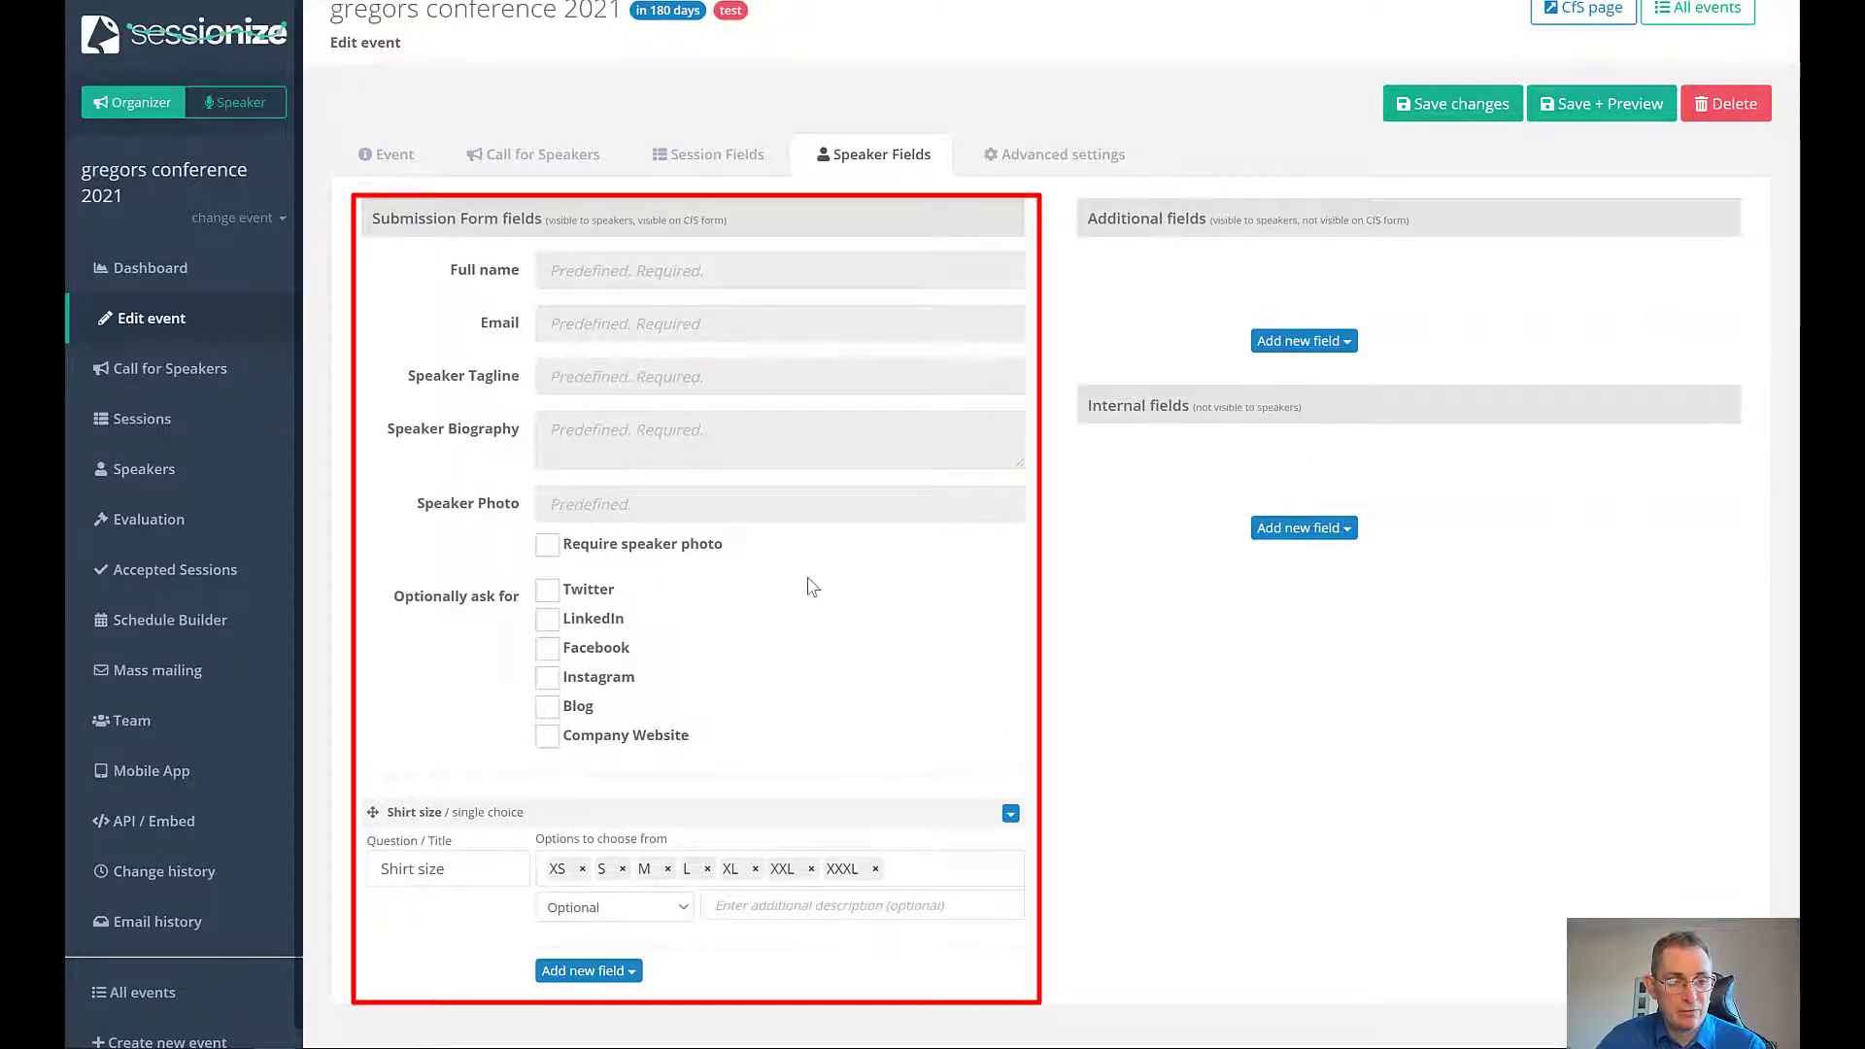
pyautogui.click(547, 544)
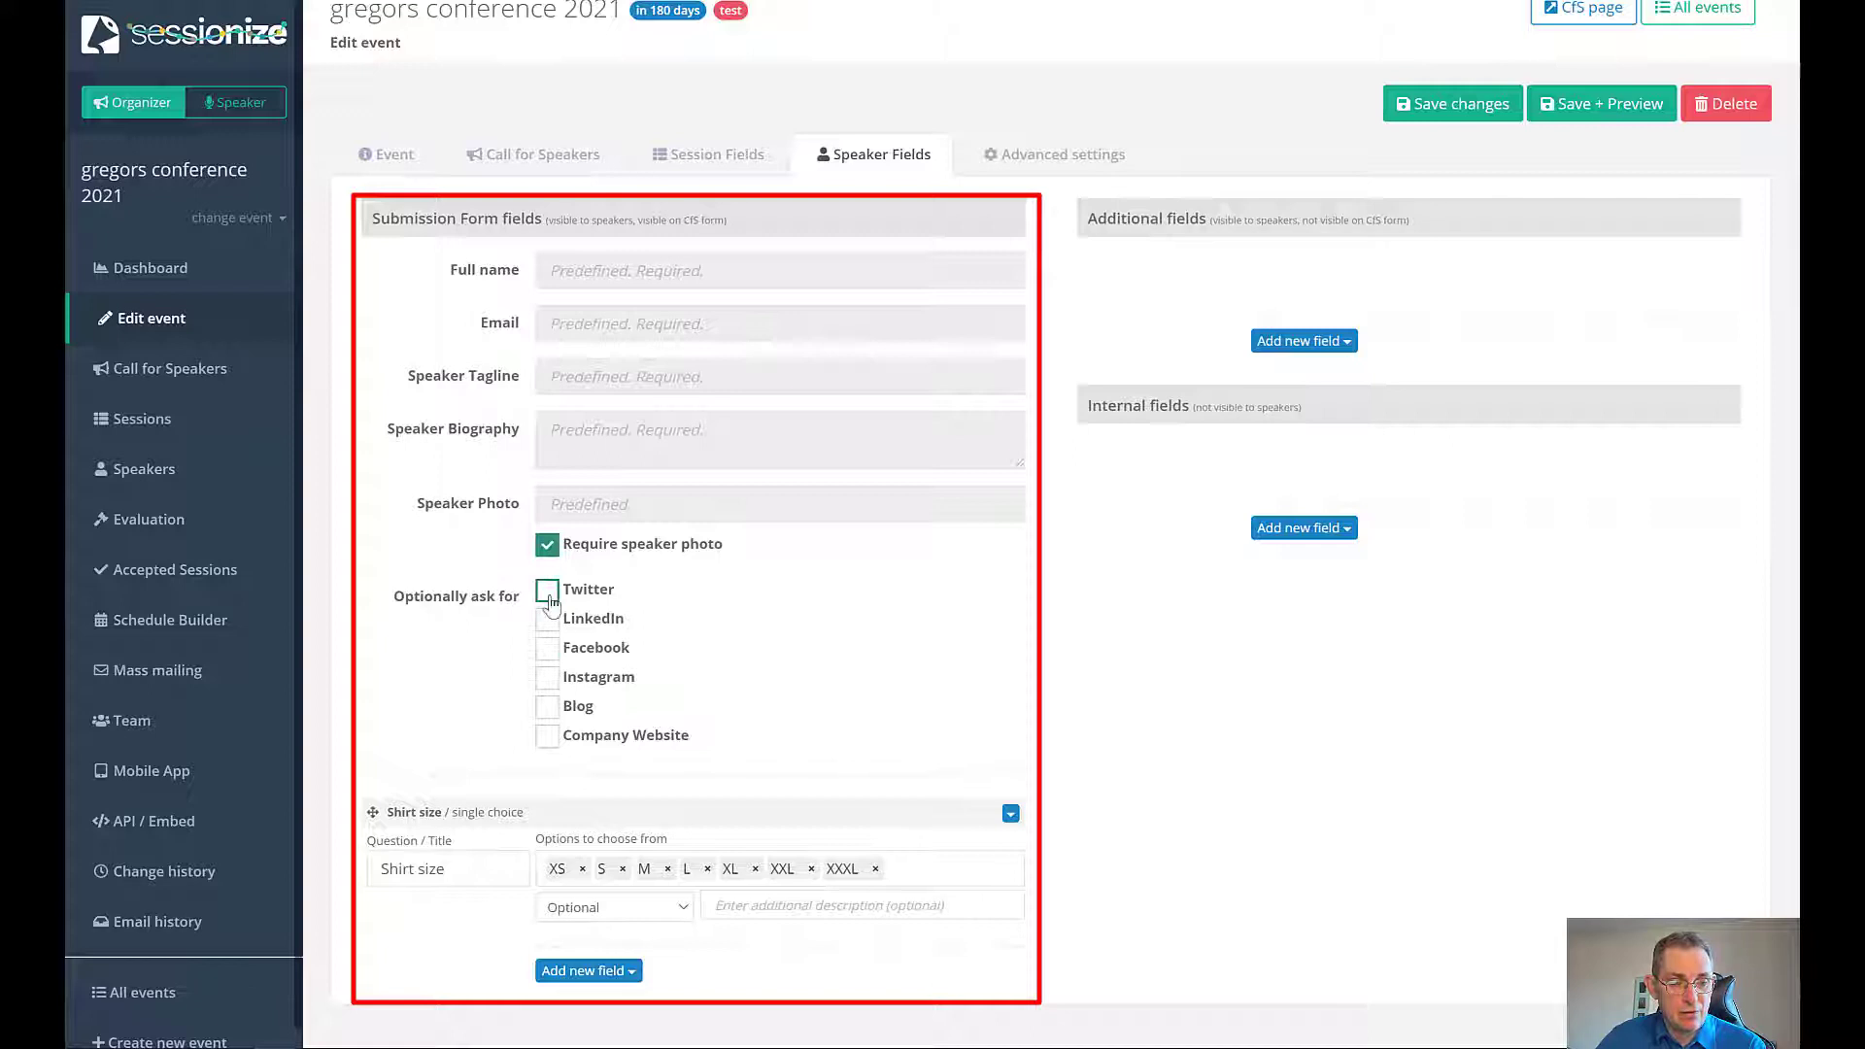
pyautogui.click(547, 590)
pyautogui.click(549, 620)
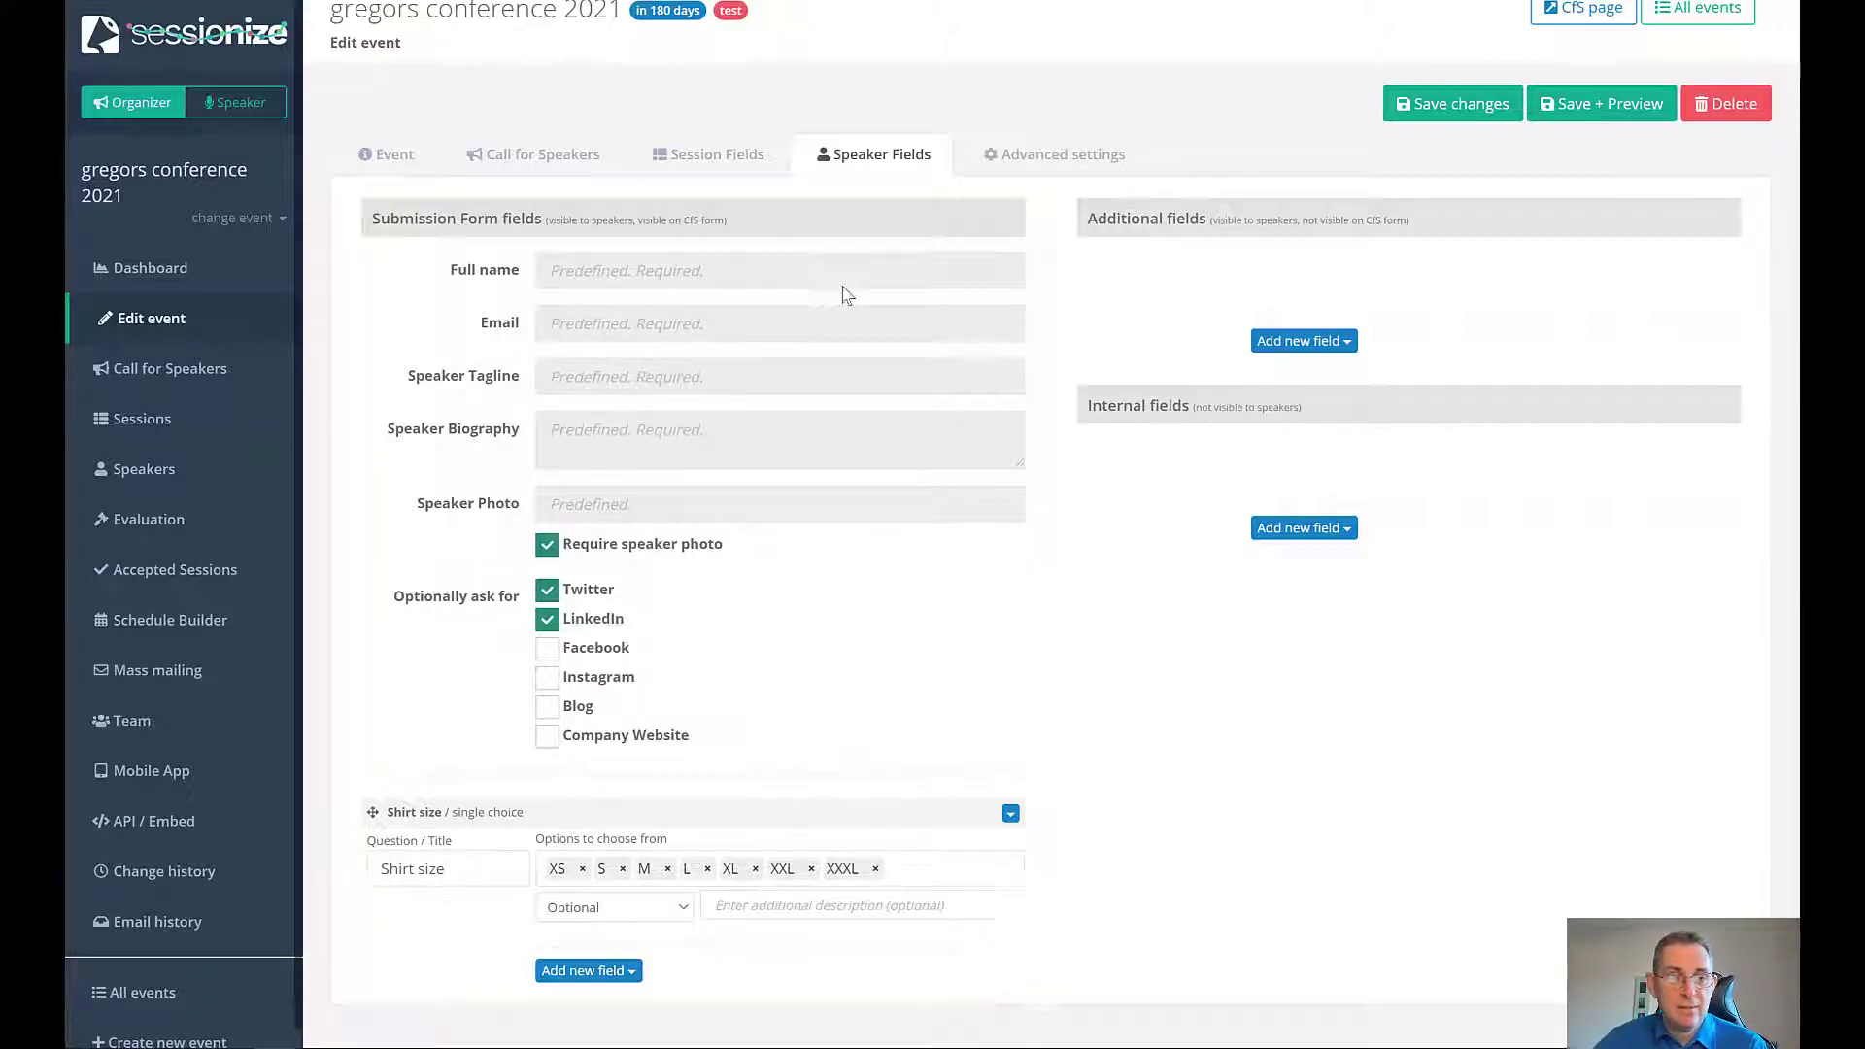
# Look through the Advanced settings, including speaker editing only while the CfS is open.
pyautogui.click(1048, 168)
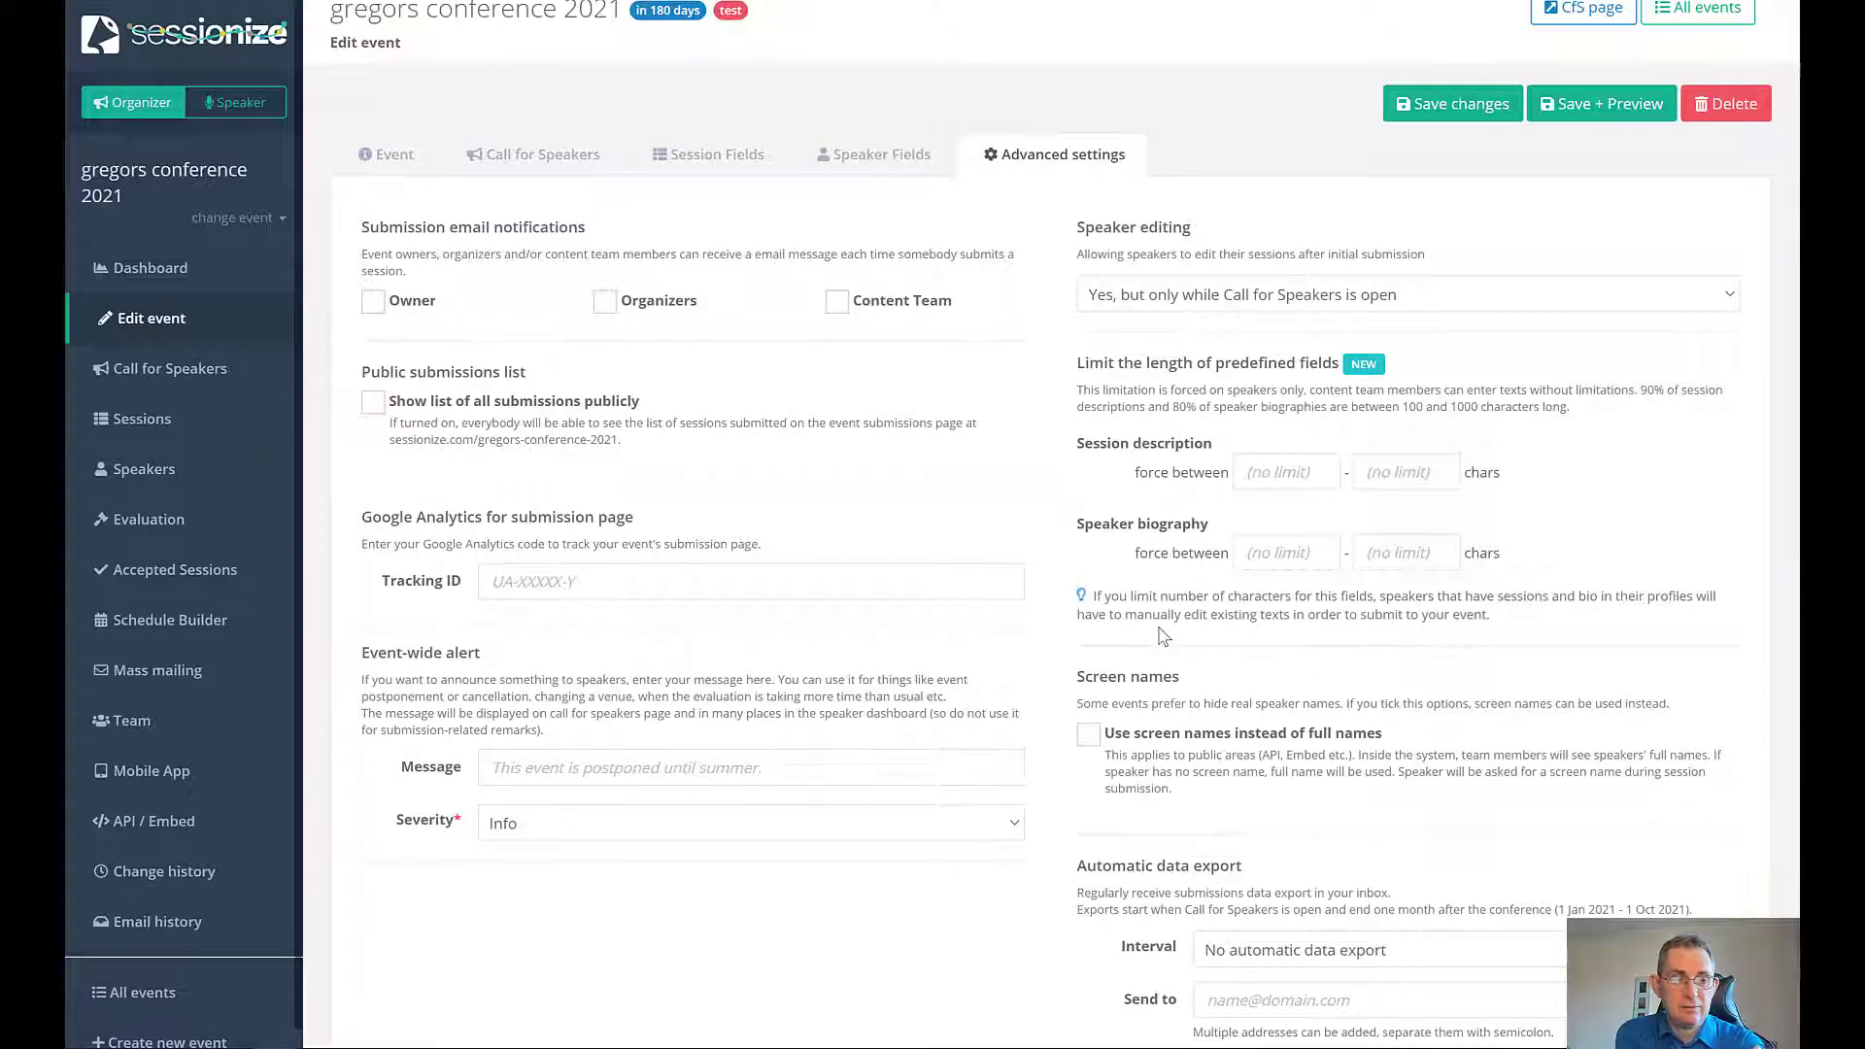
pyautogui.scroll(-1, 1165, 649)
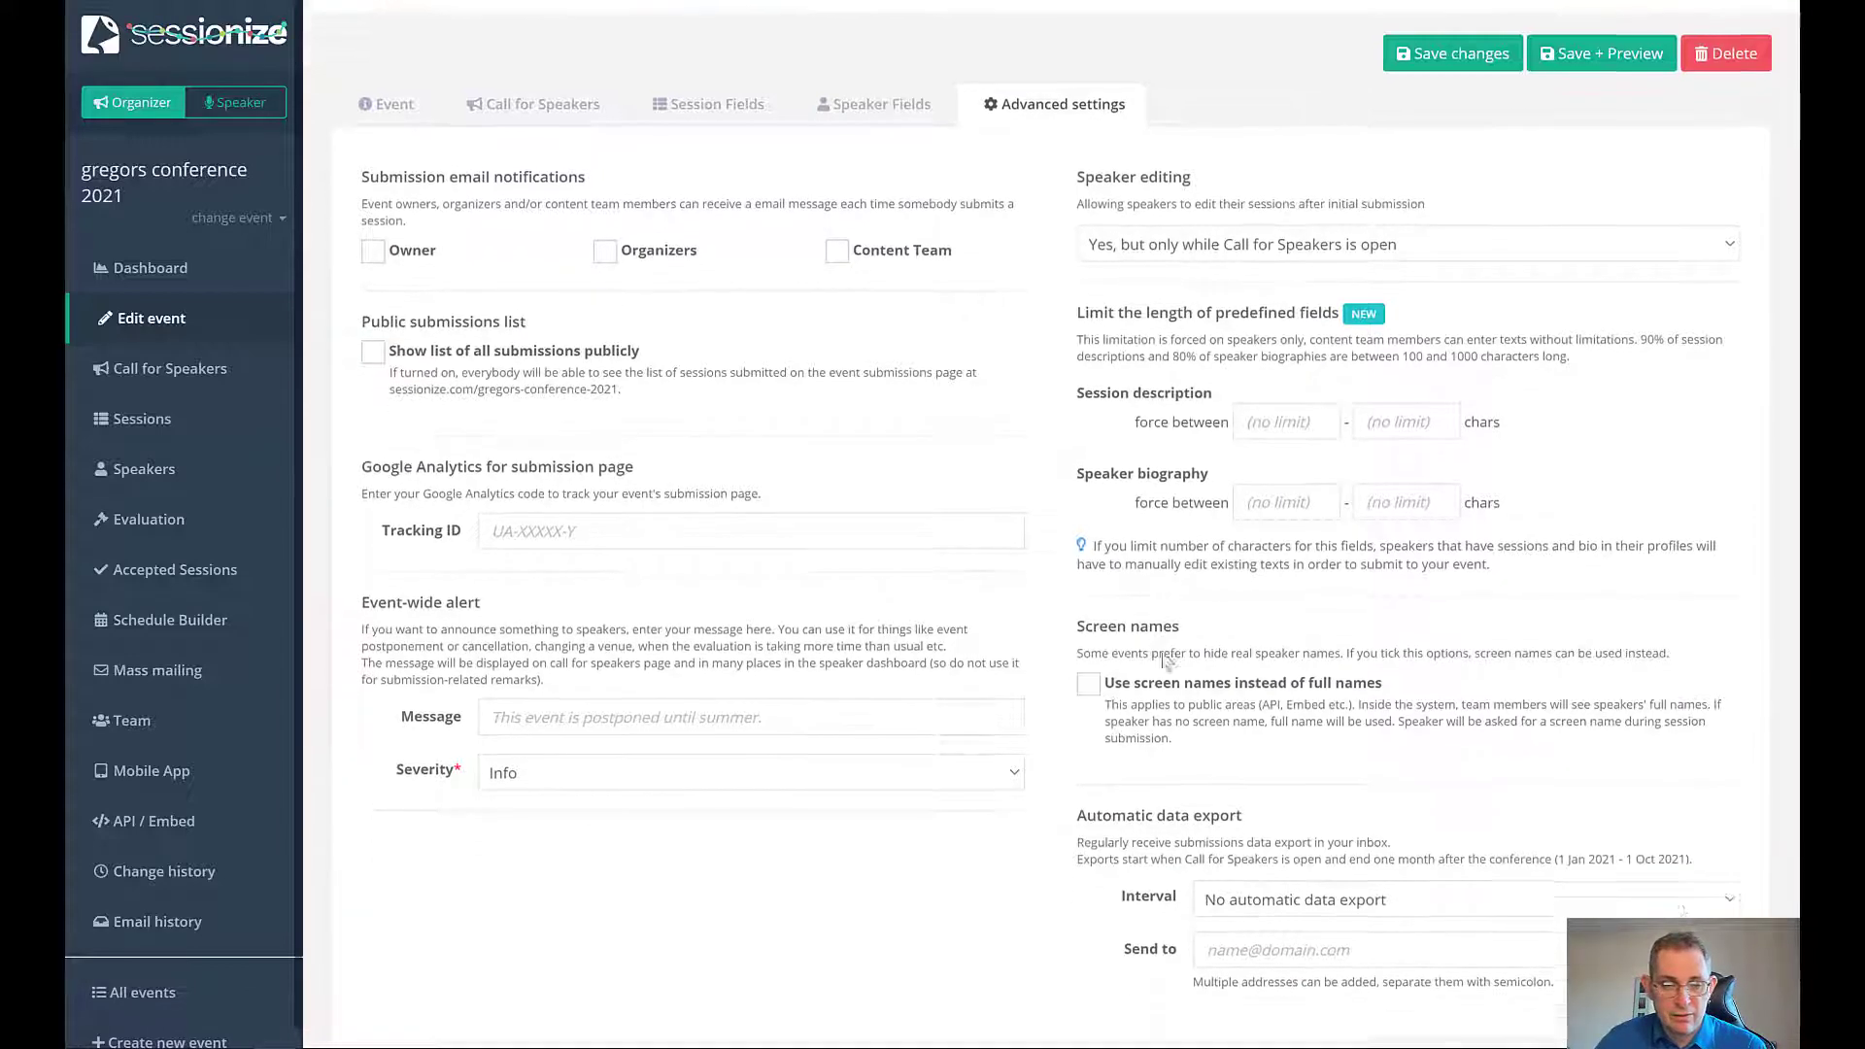
pyautogui.scroll(2, 1165, 659)
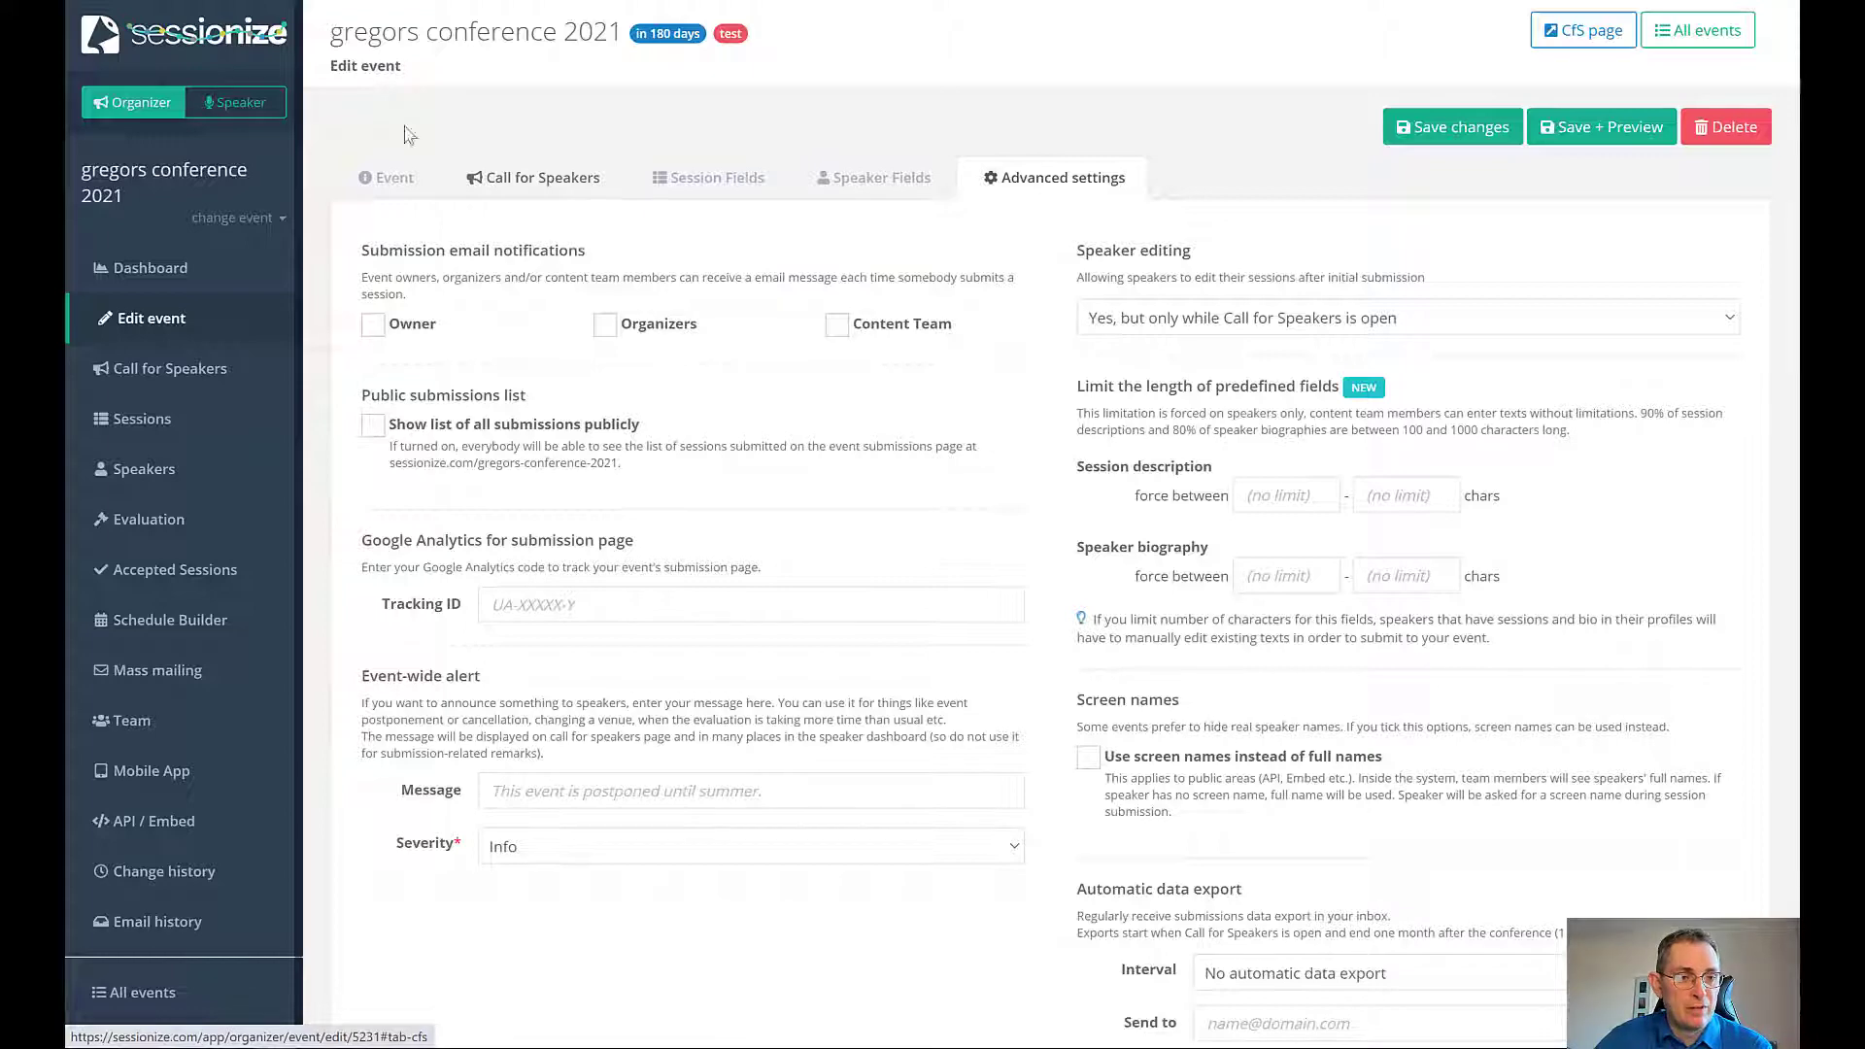
# Leave the edit page without saving and open the Festive Tech Calendar event's dashboard.
pyautogui.click(184, 54)
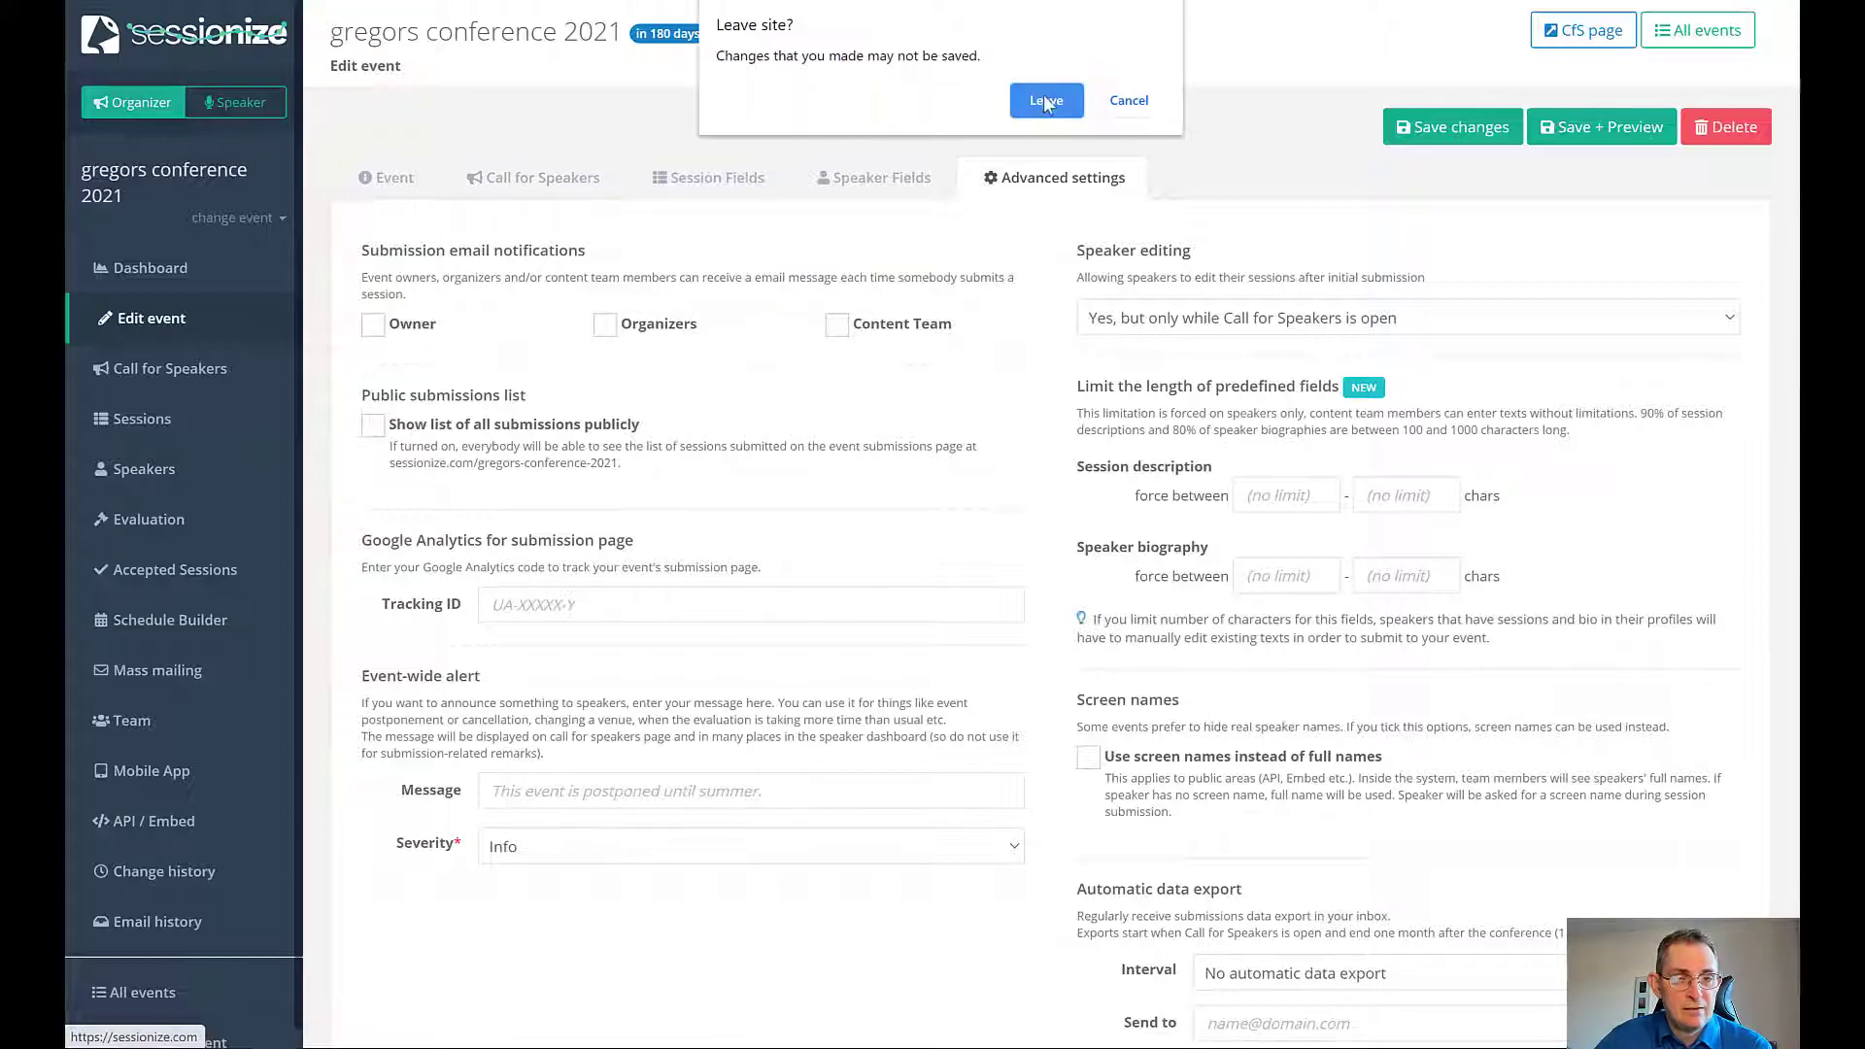
pyautogui.click(1045, 102)
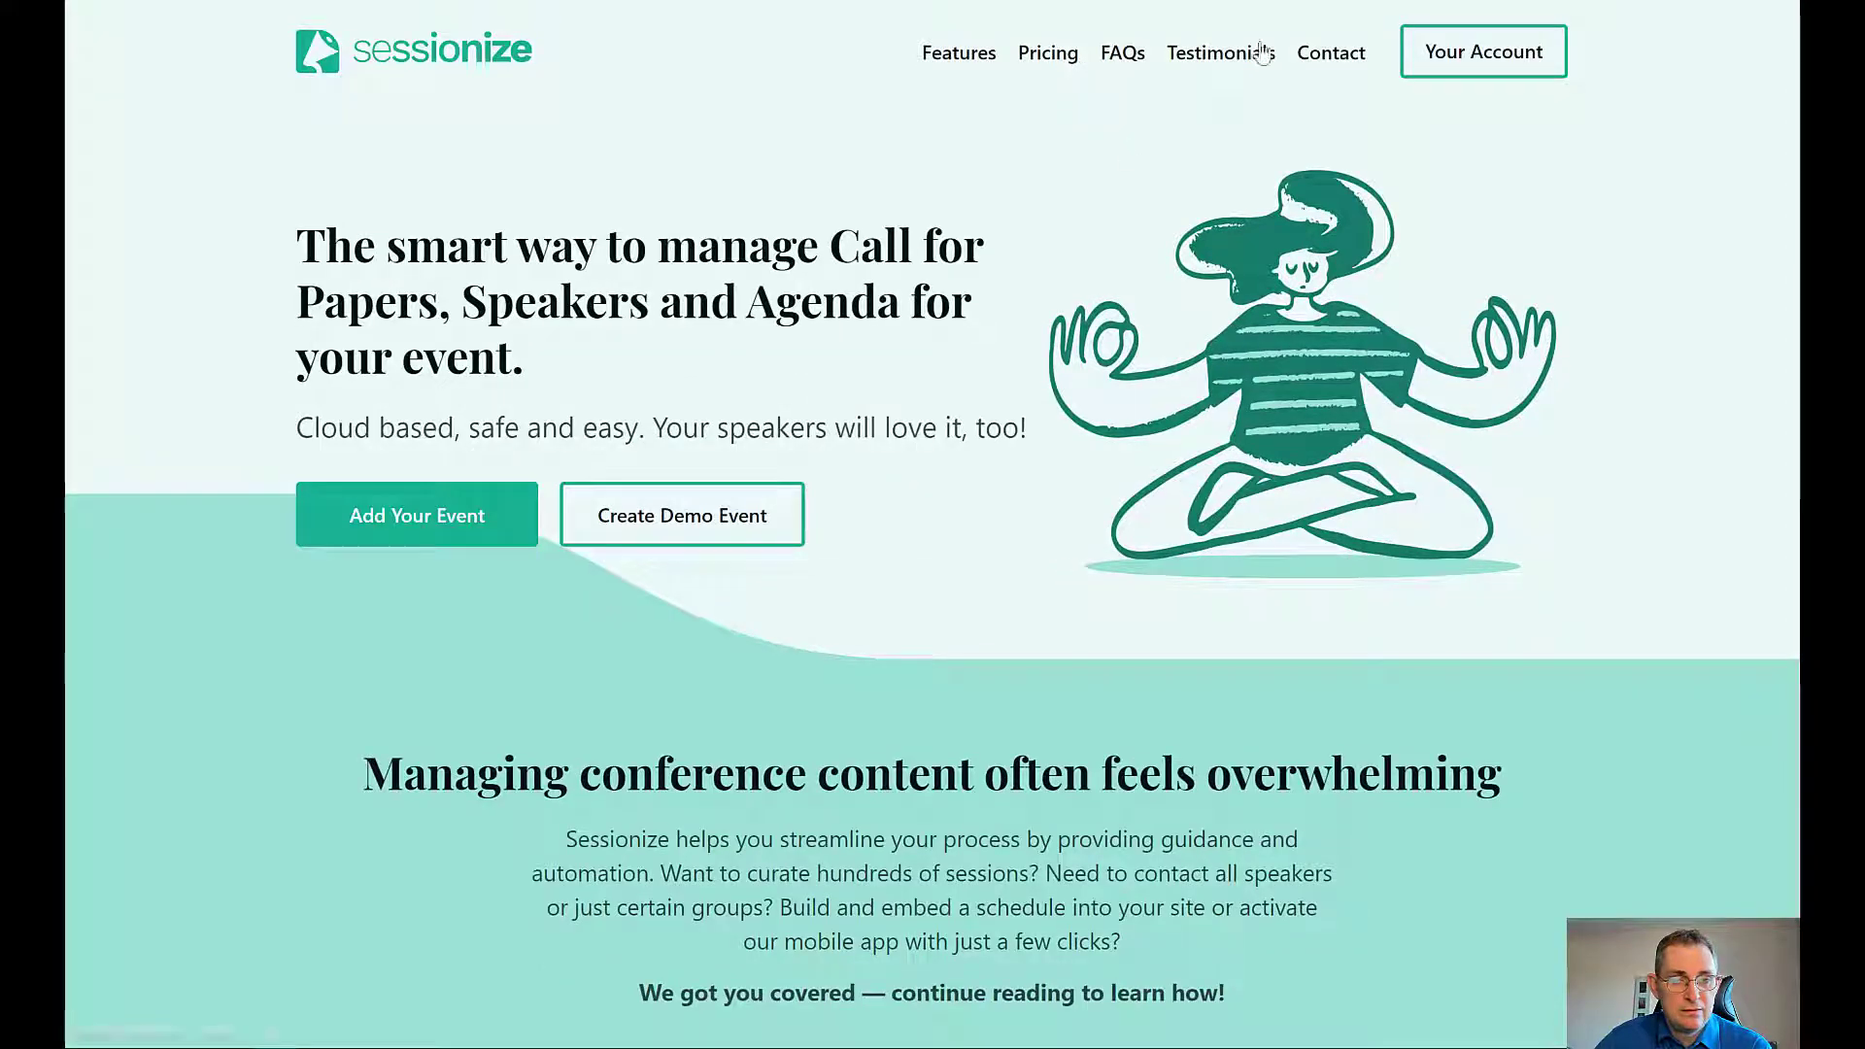
pyautogui.click(1484, 52)
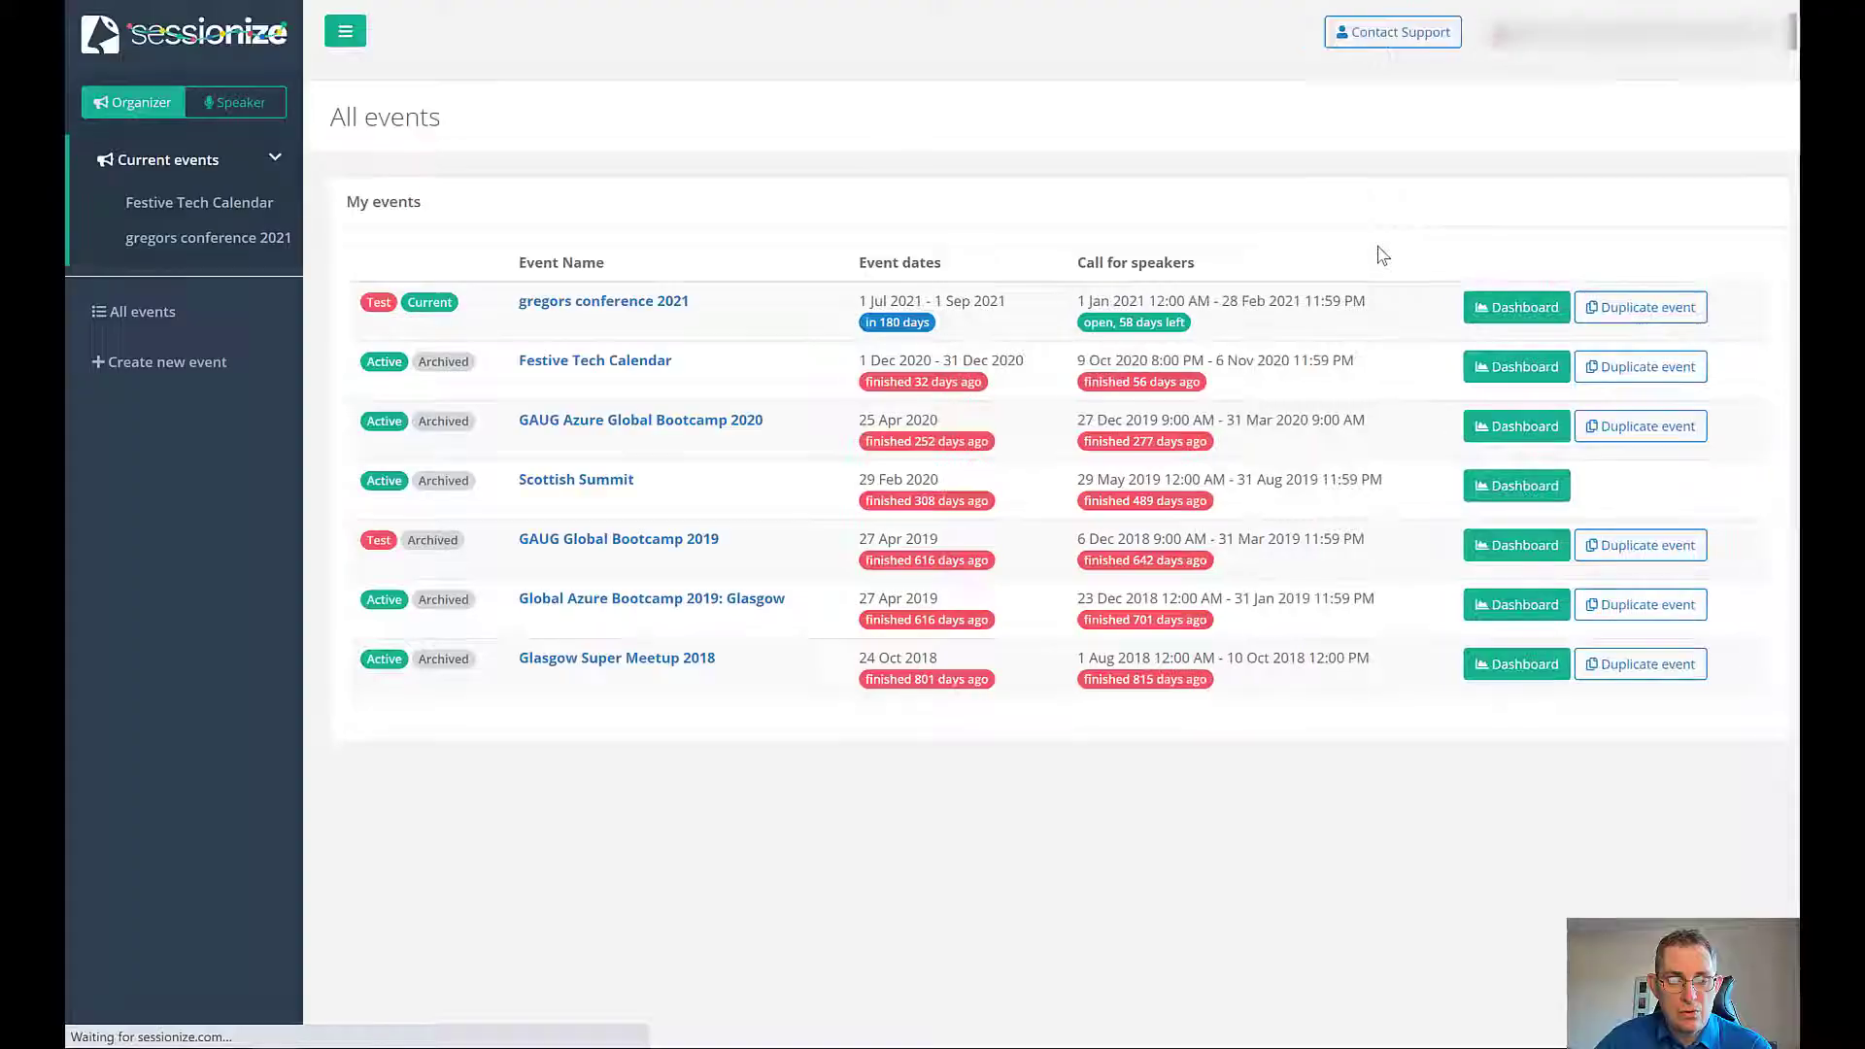
pyautogui.click(626, 366)
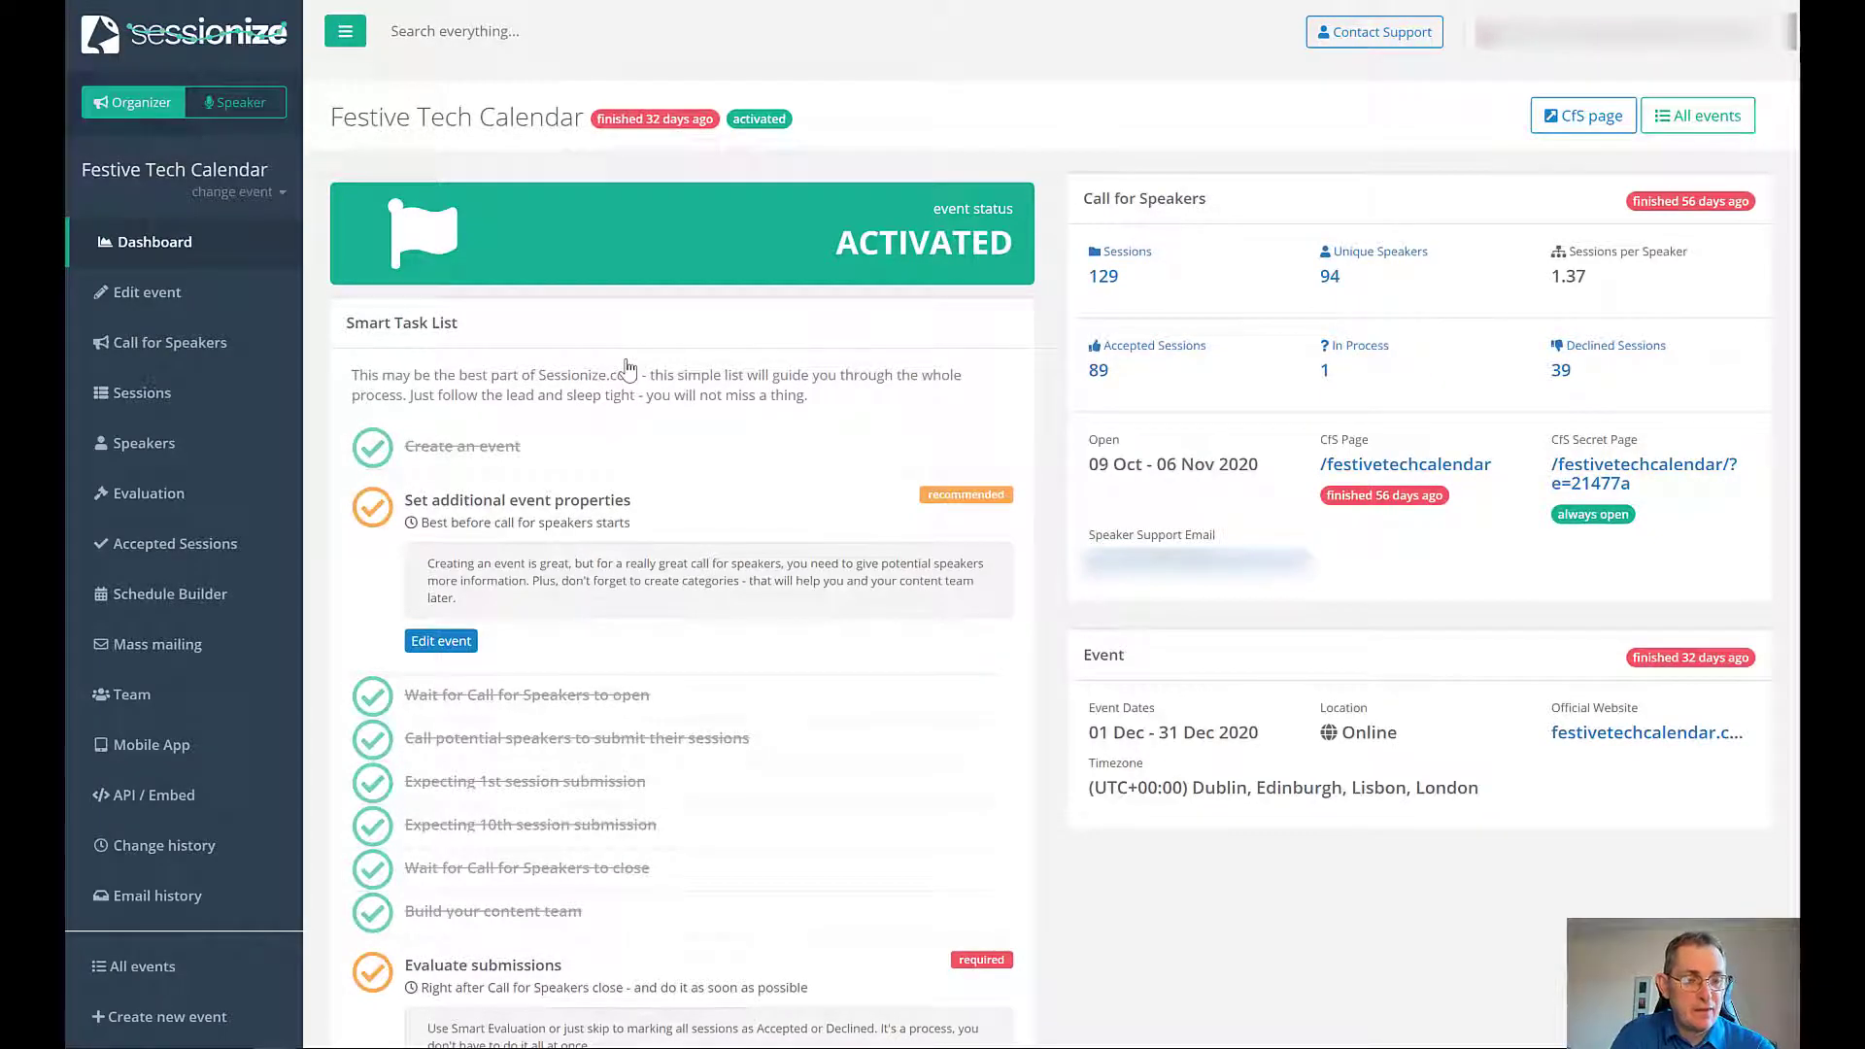
# Scroll the Festive Tech Calendar dashboard to its Smart Task List, showing Evaluate submissions required.
pyautogui.scroll(-1, 680, 428)
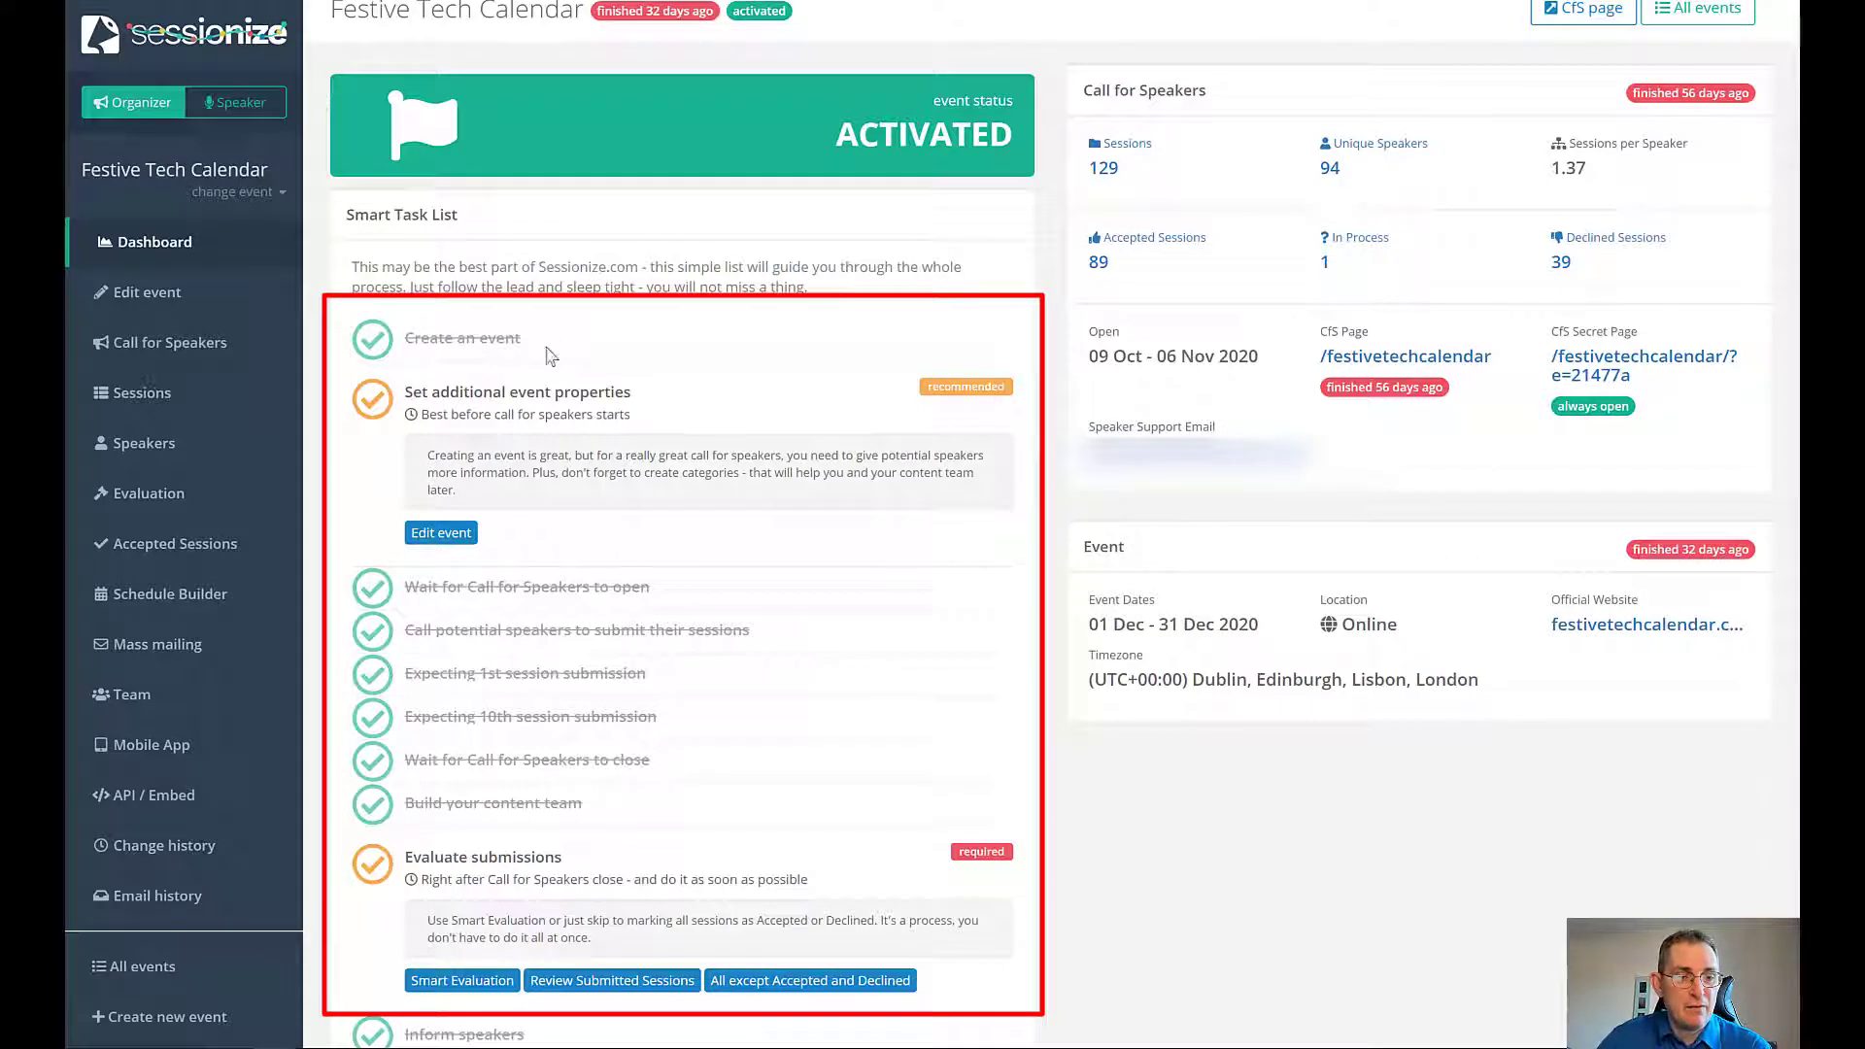
pyautogui.scroll(-2, 515, 364)
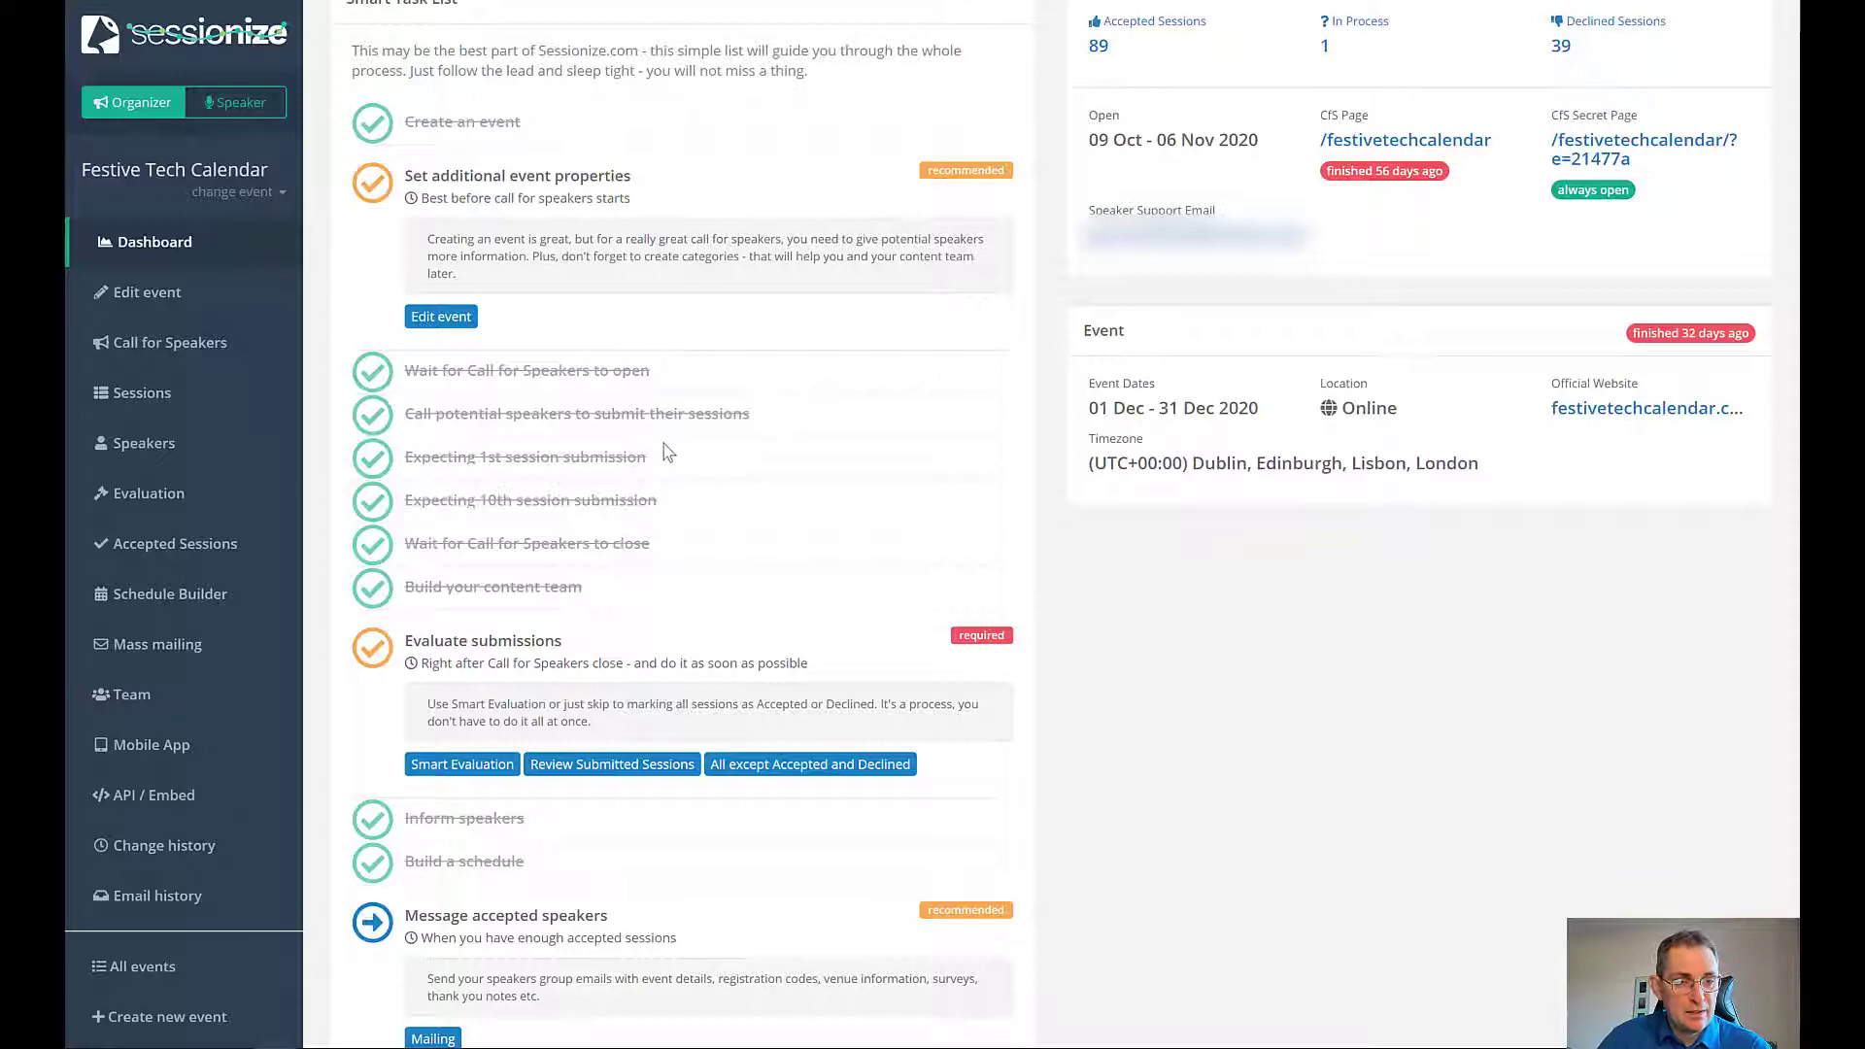
# Look through the Festive Tech Calendar Call for Speakers submission statistics.
pyautogui.click(188, 359)
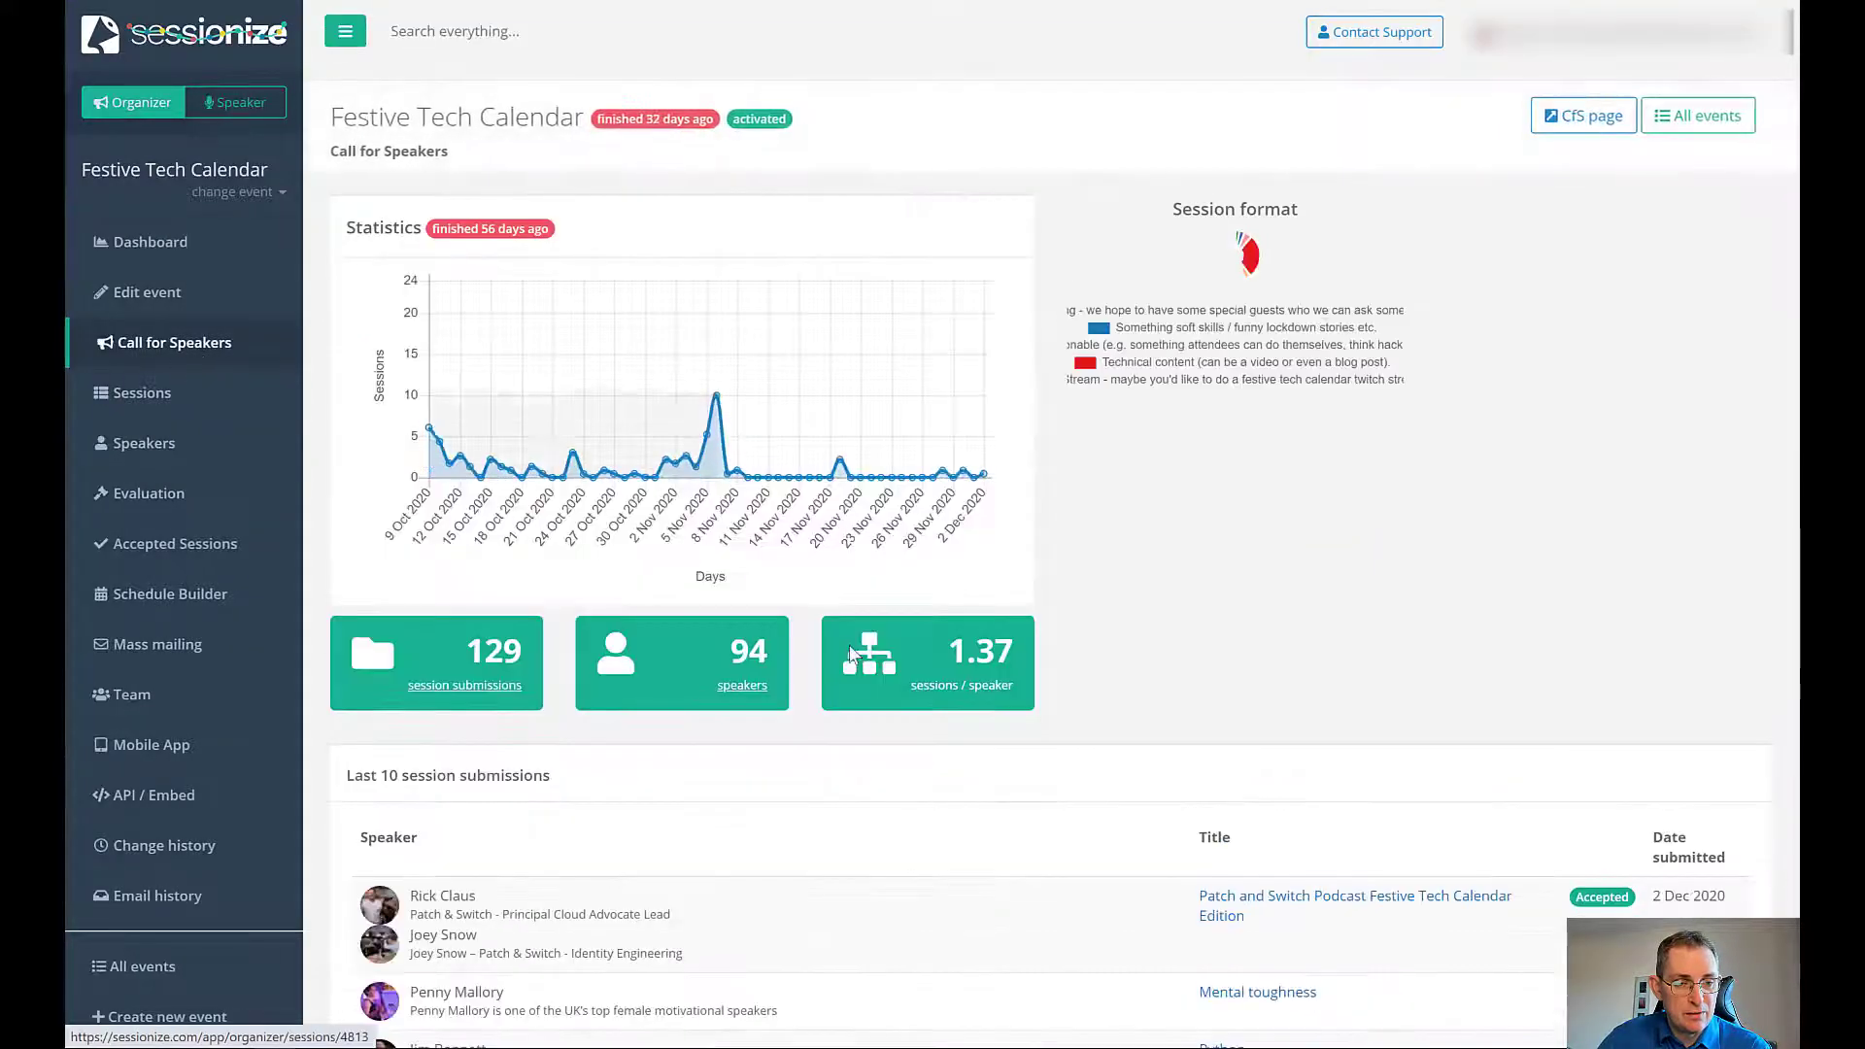
pyautogui.scroll(-1, 603, 438)
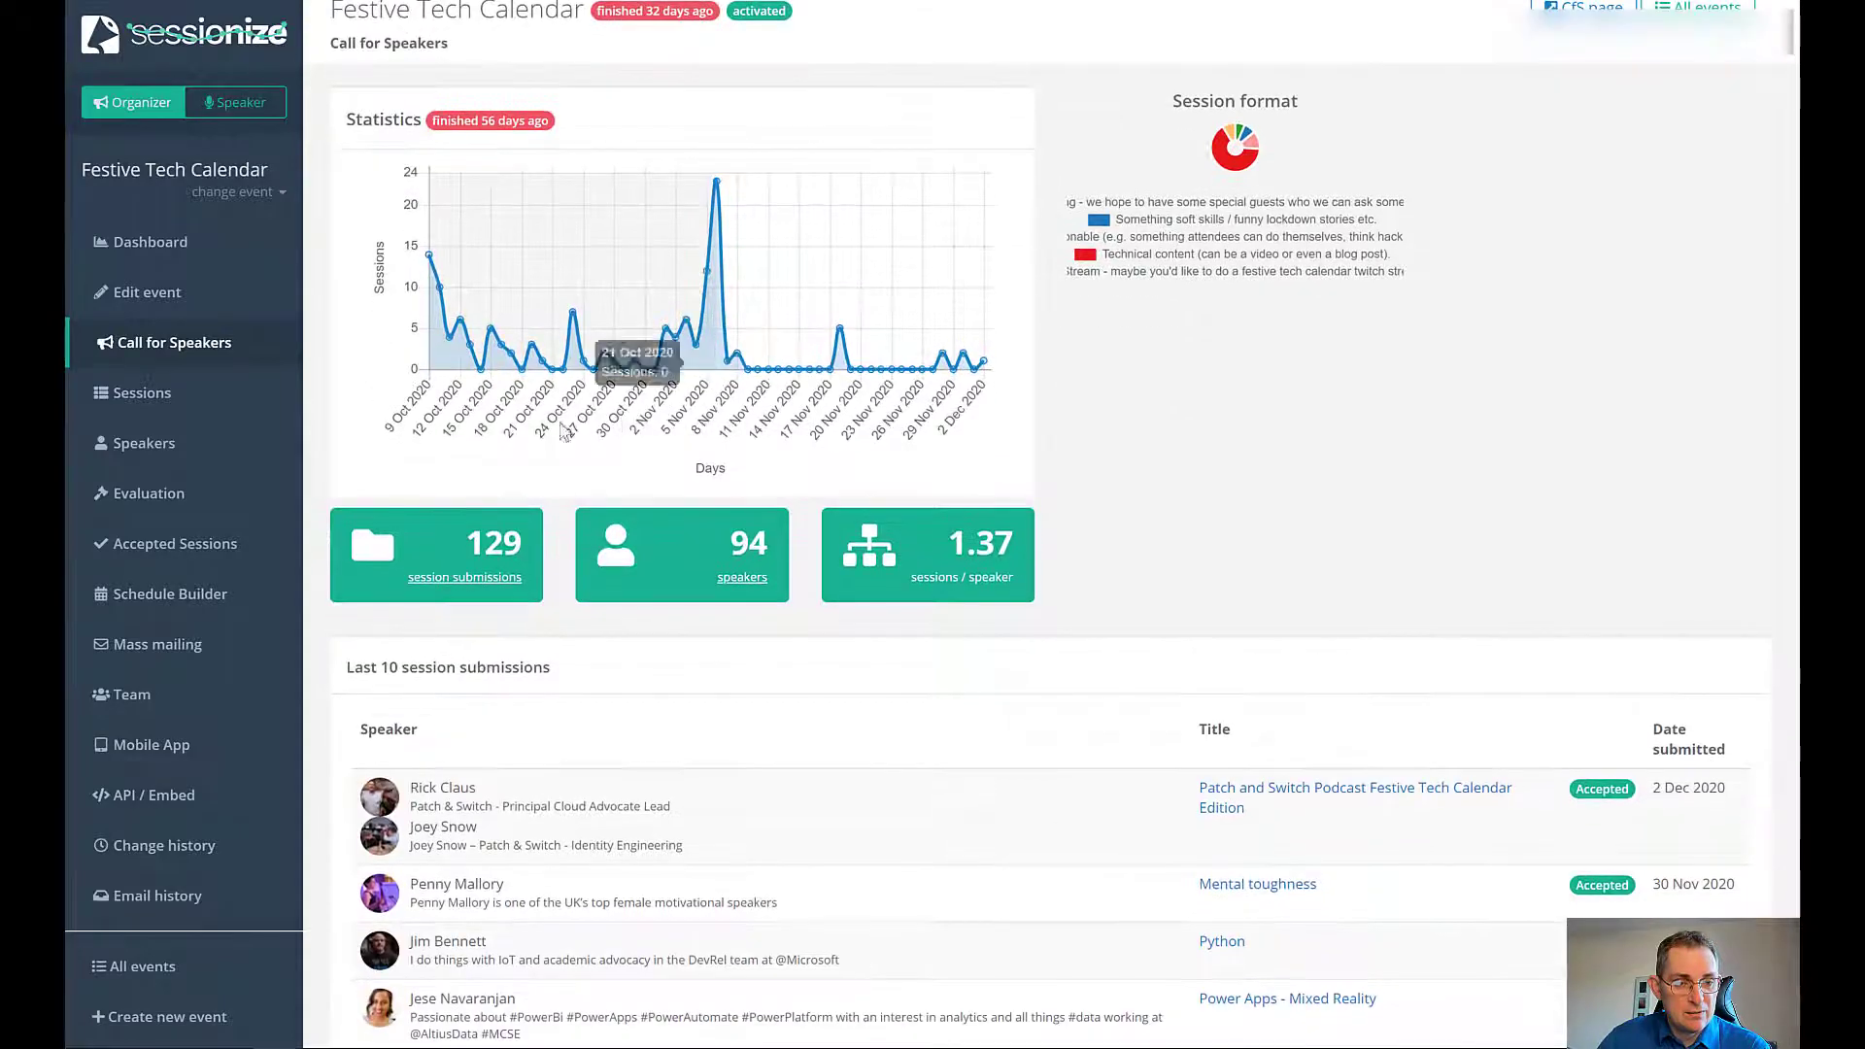
pyautogui.scroll(-1, 724, 621)
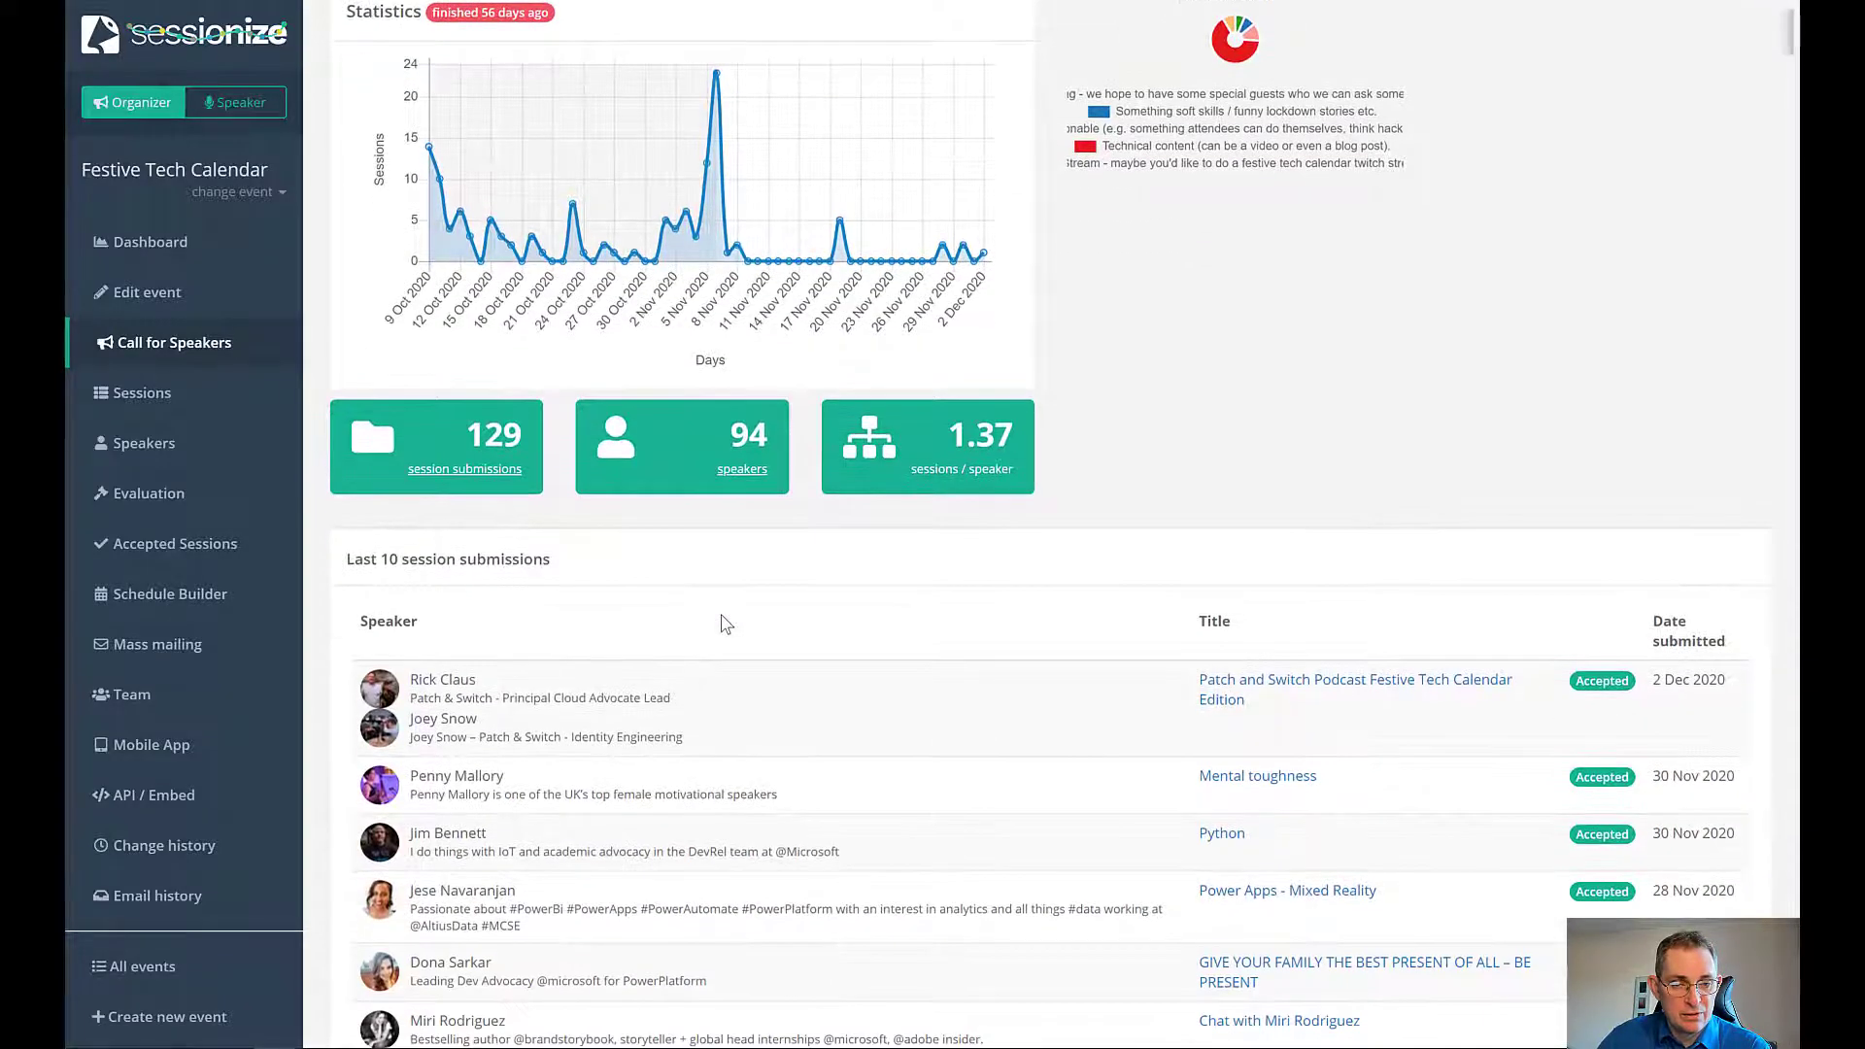
pyautogui.scroll(-1, 723, 622)
pyautogui.scroll(-5, 728, 625)
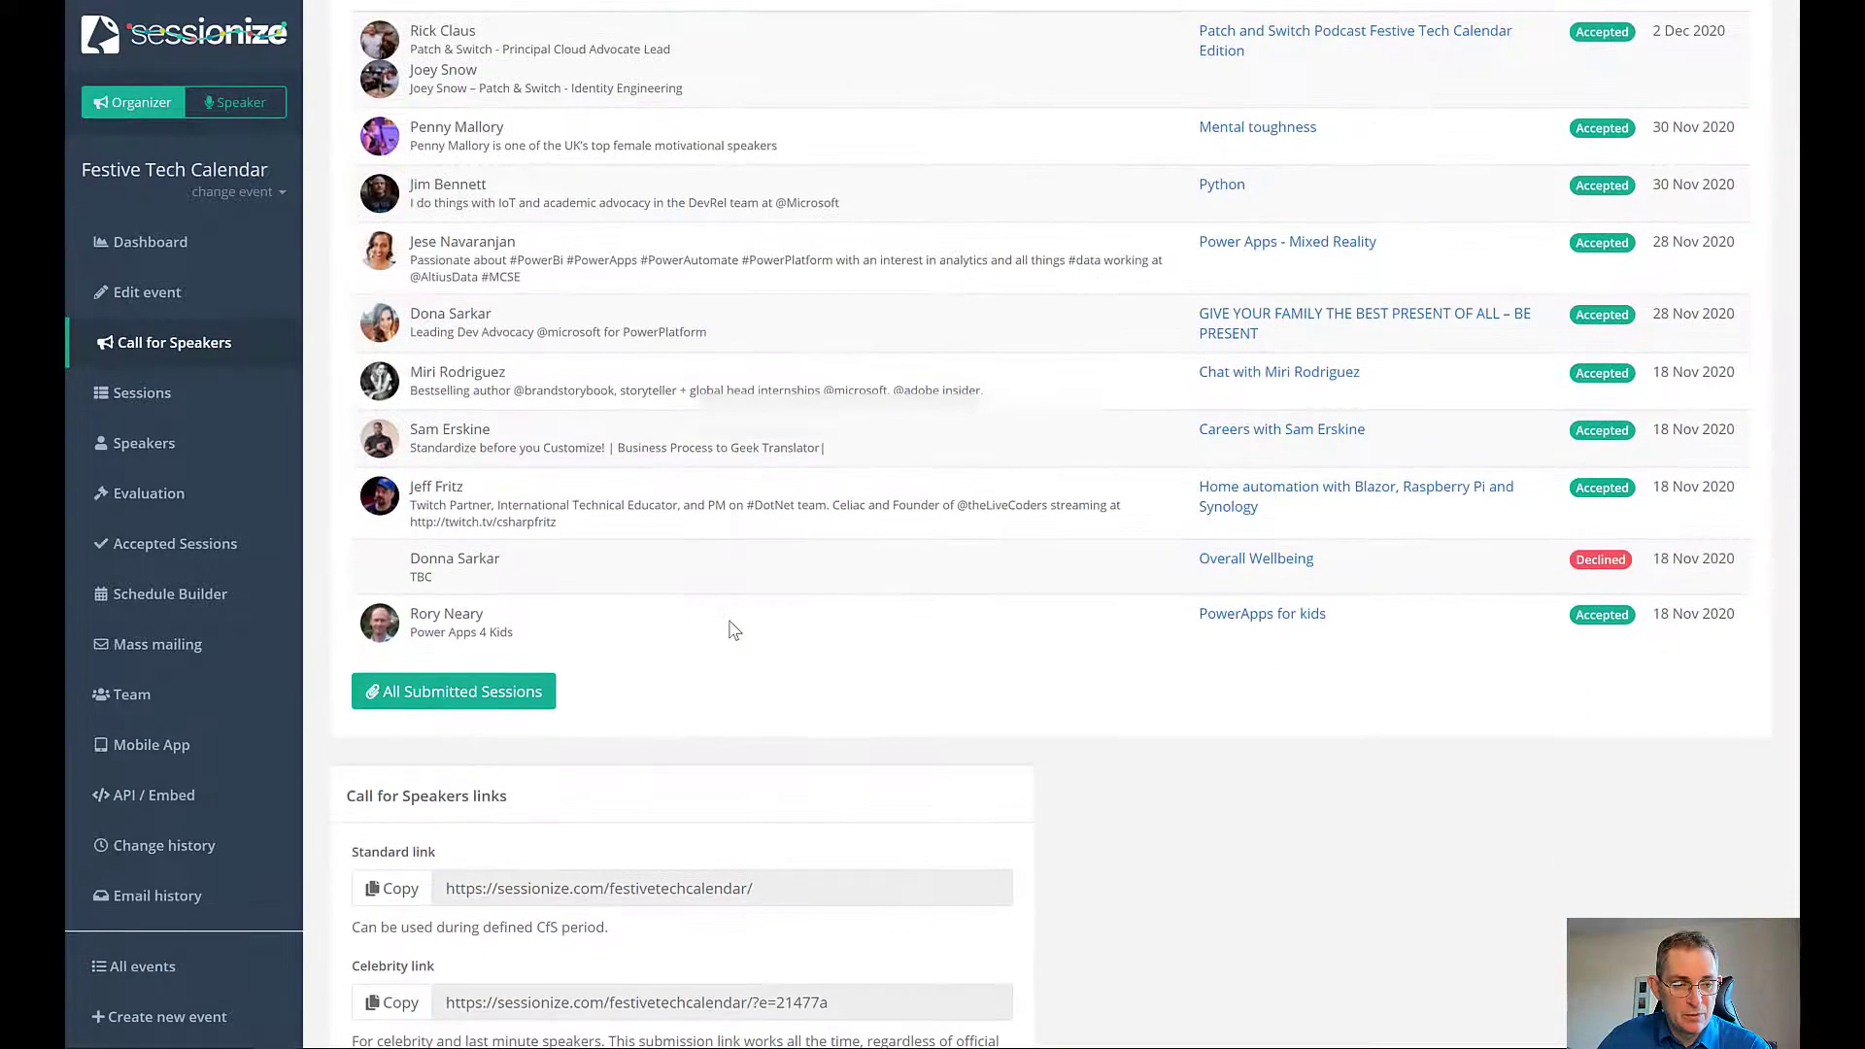
pyautogui.scroll(7, 734, 630)
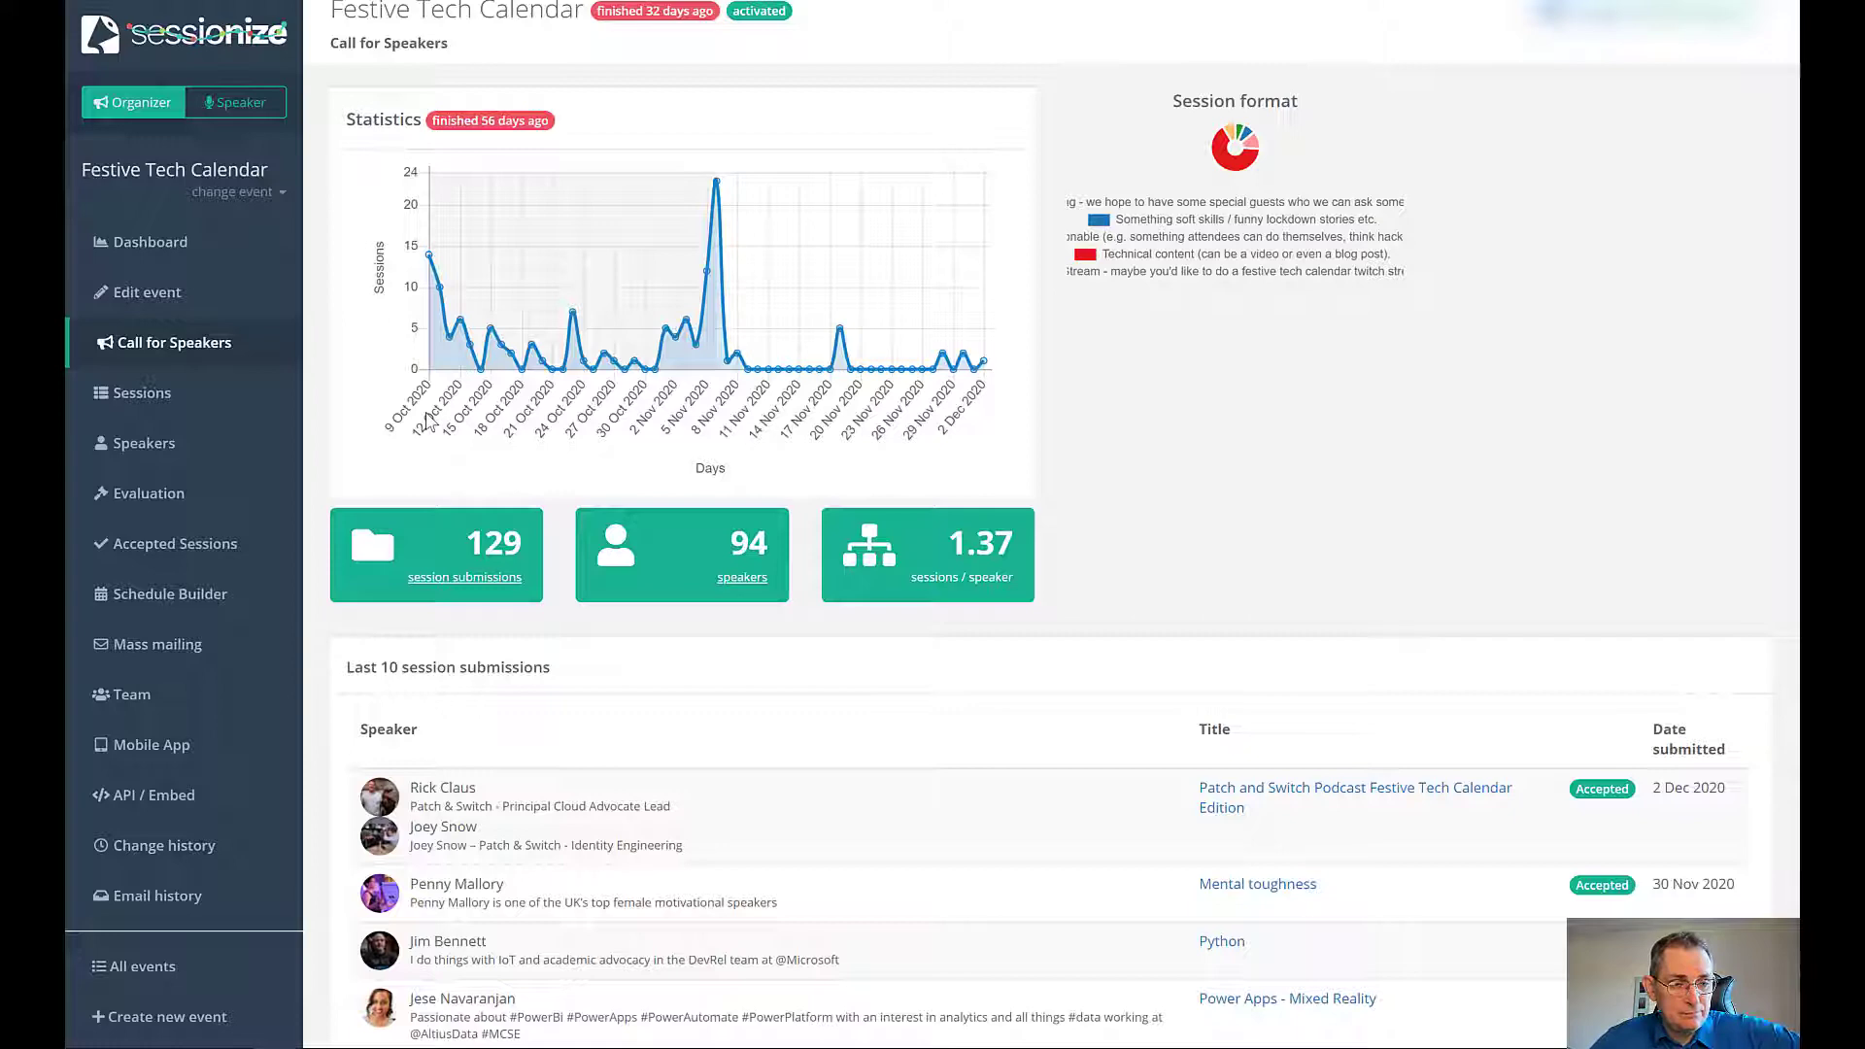
# Browse the Speakers list with each session marked Accepted, Declined or Decline Queue.
pyautogui.click(223, 445)
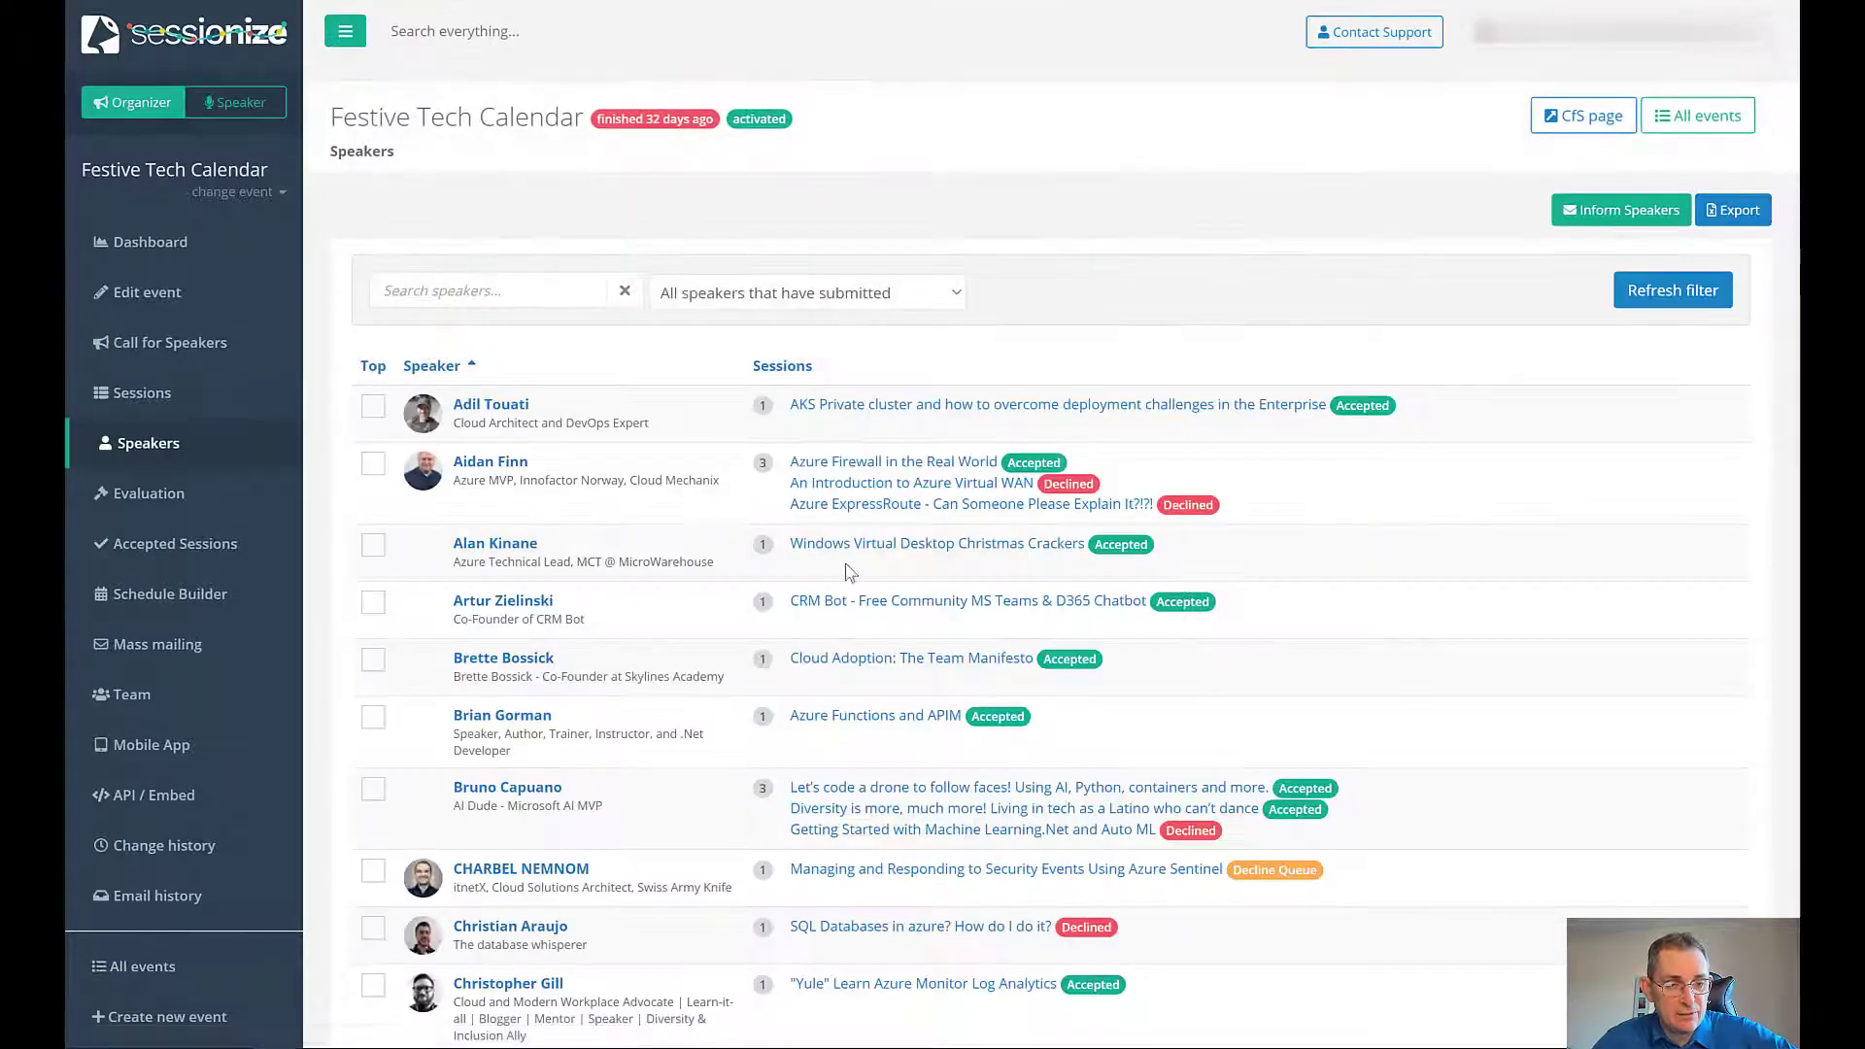
pyautogui.scroll(-9, 850, 574)
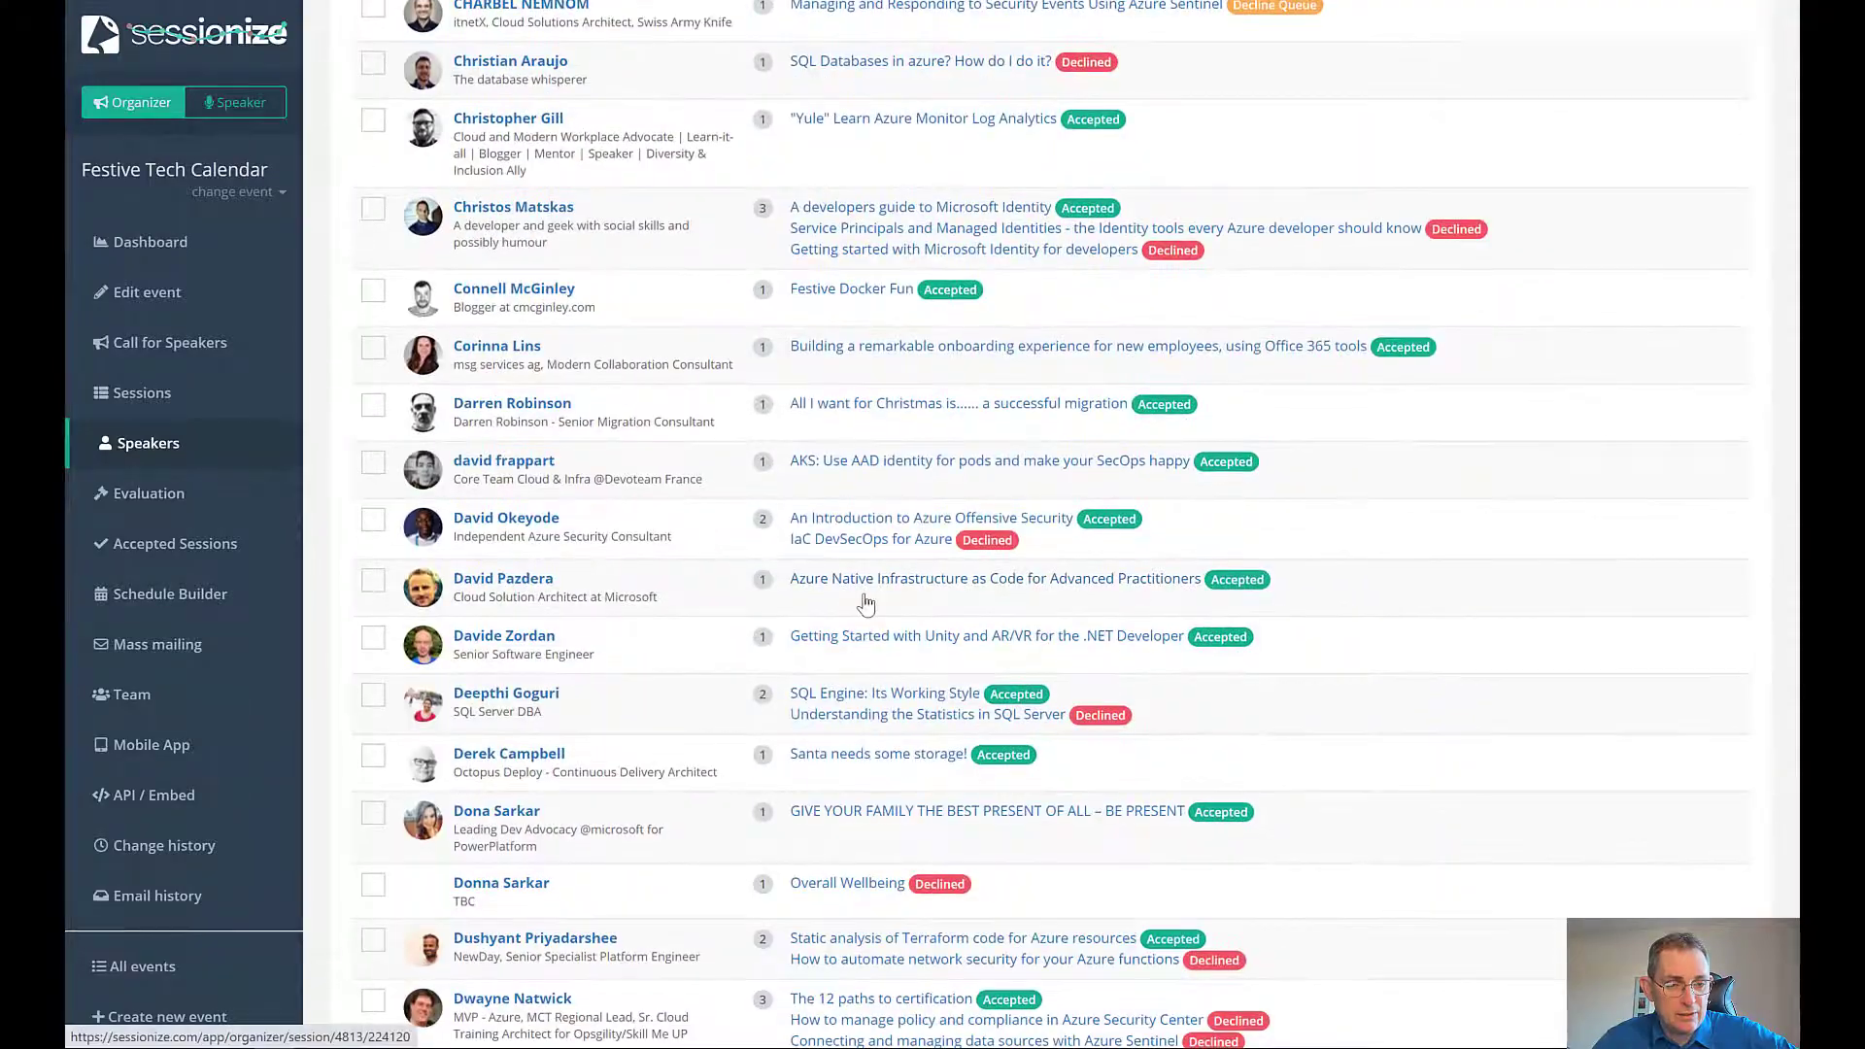
pyautogui.scroll(-6, 866, 603)
pyautogui.scroll(10, 879, 607)
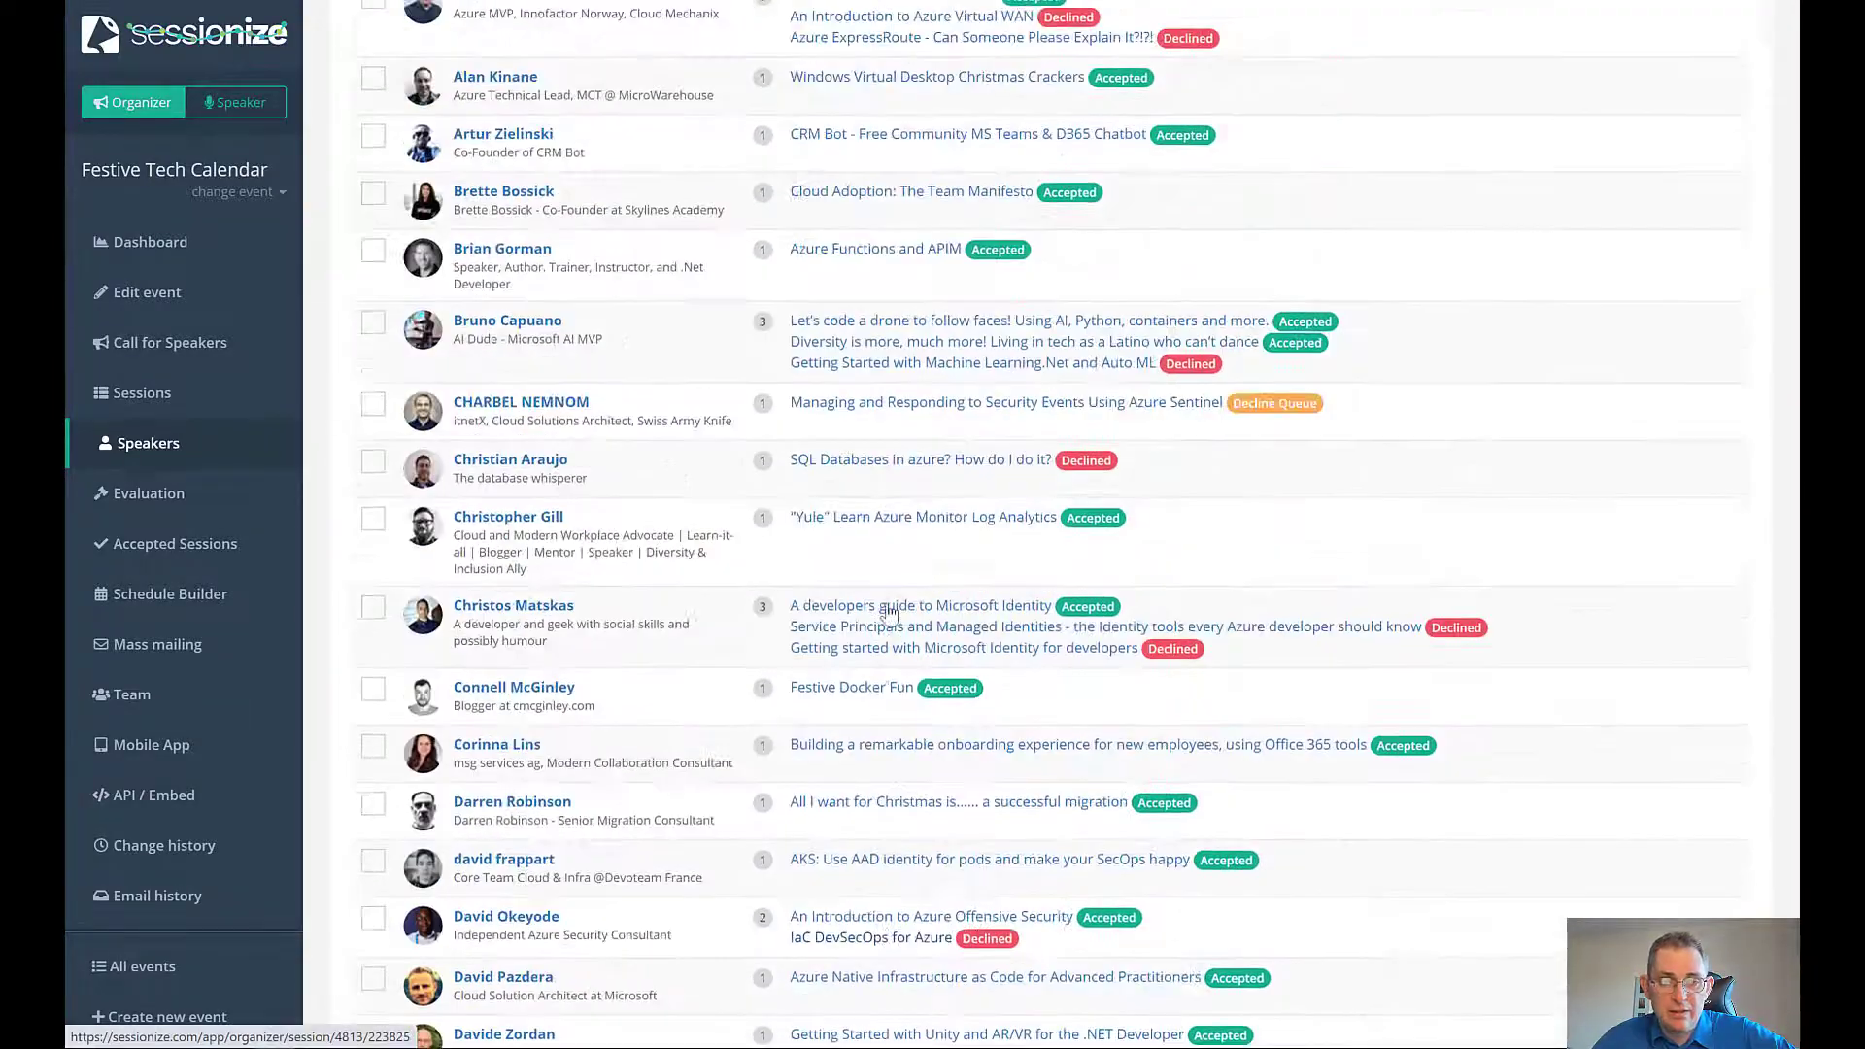
pyautogui.scroll(5, 887, 612)
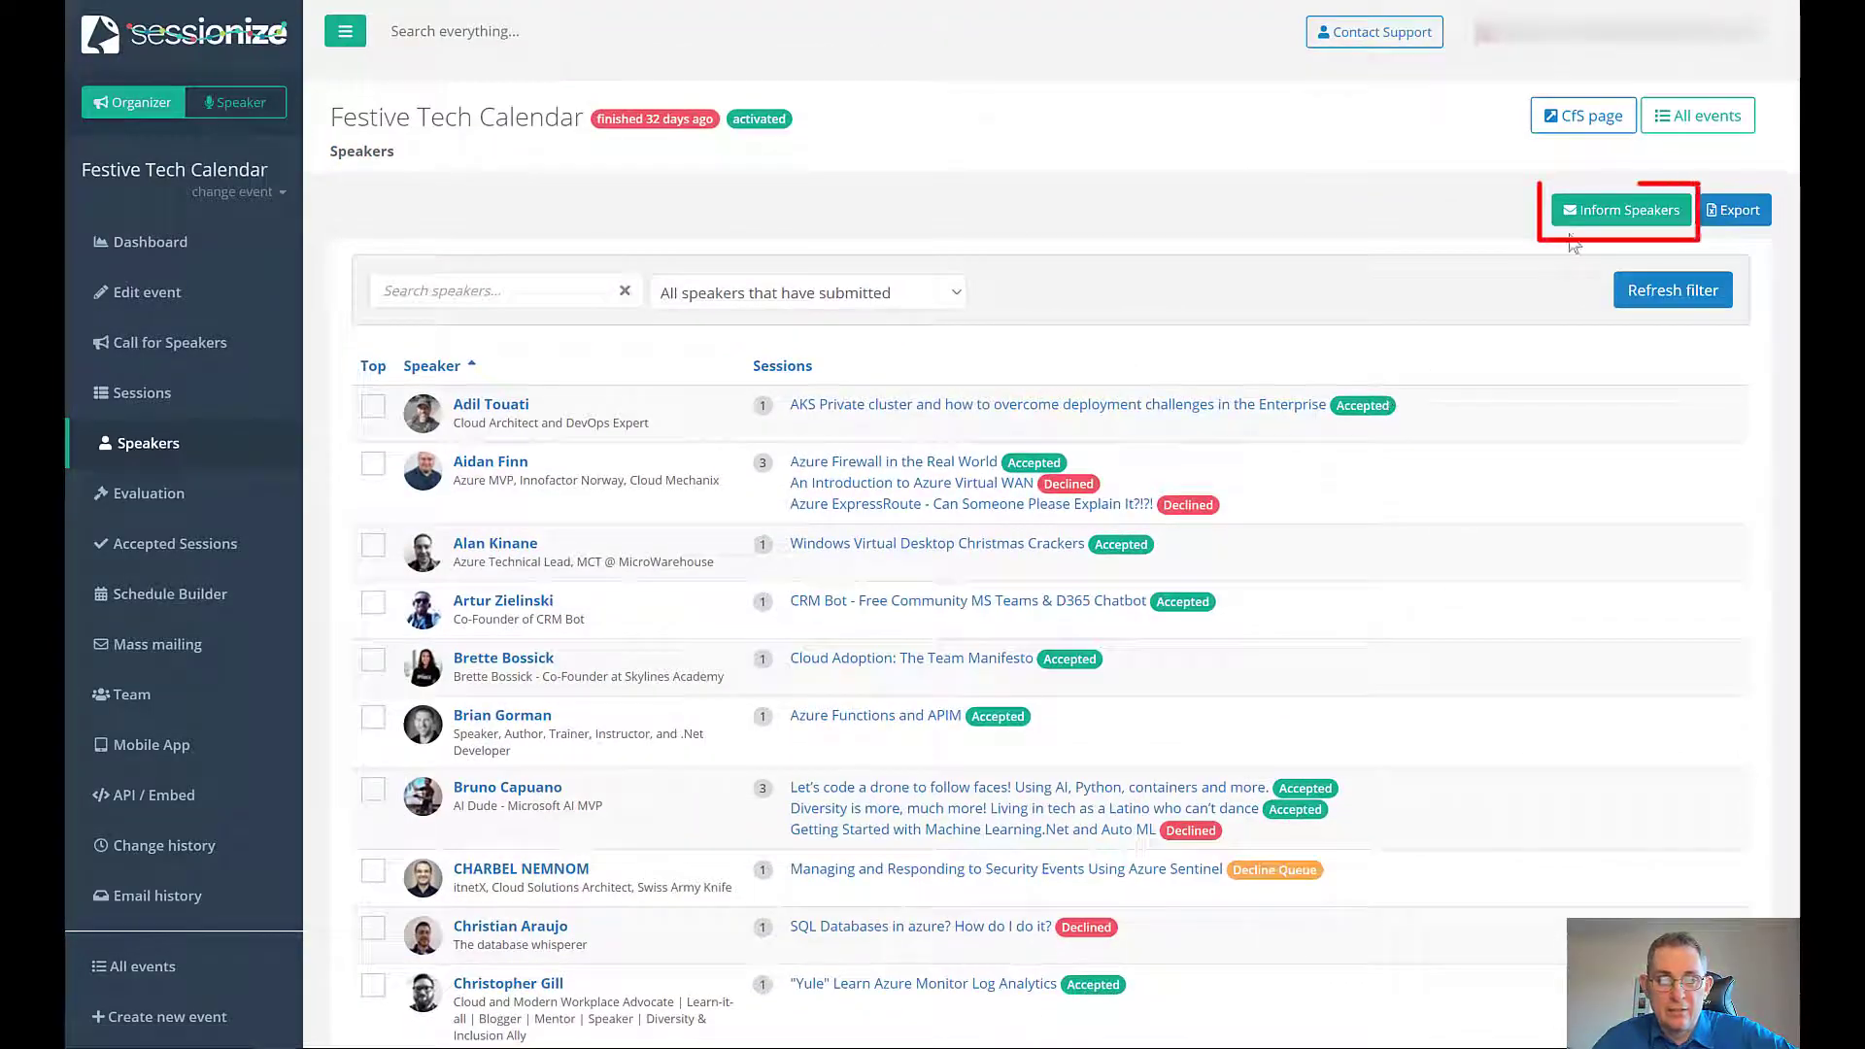
# Review the Declined sessions message and its [SESSIONS LIST] placeholder, then send a test copy.
pyautogui.click(1655, 221)
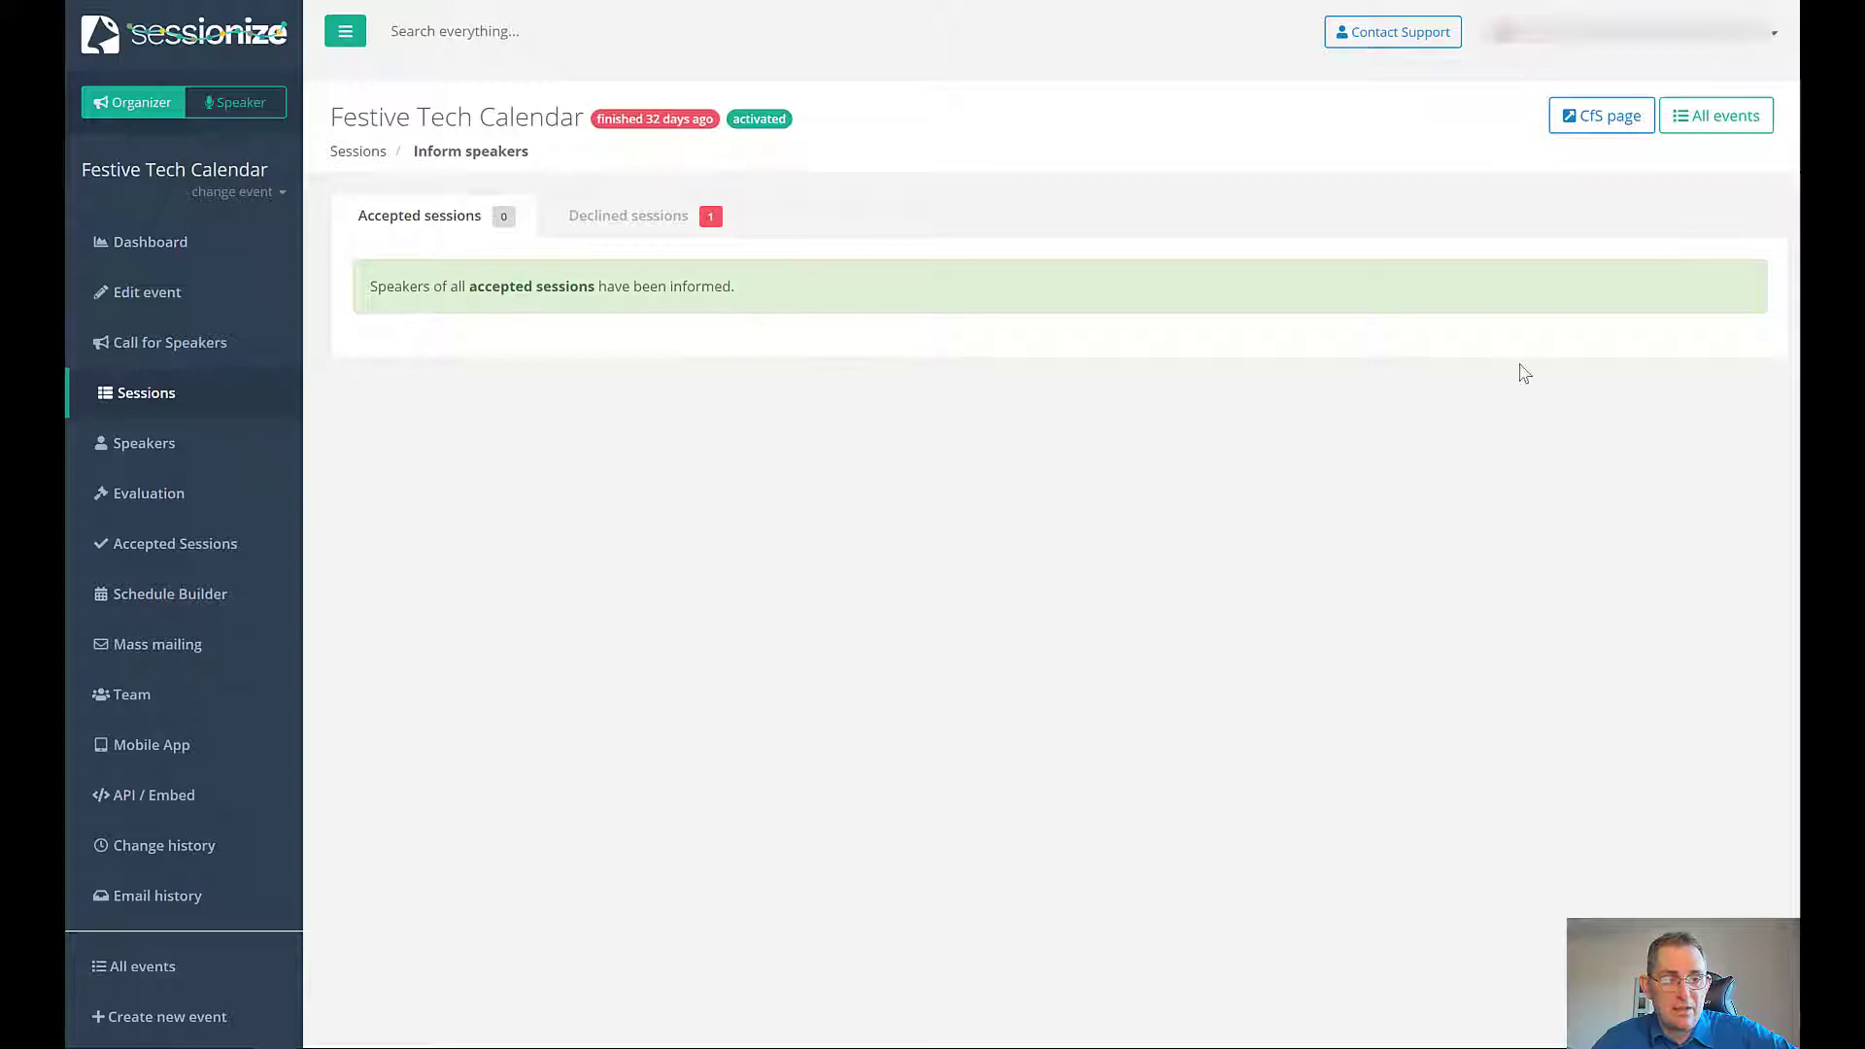
pyautogui.click(601, 212)
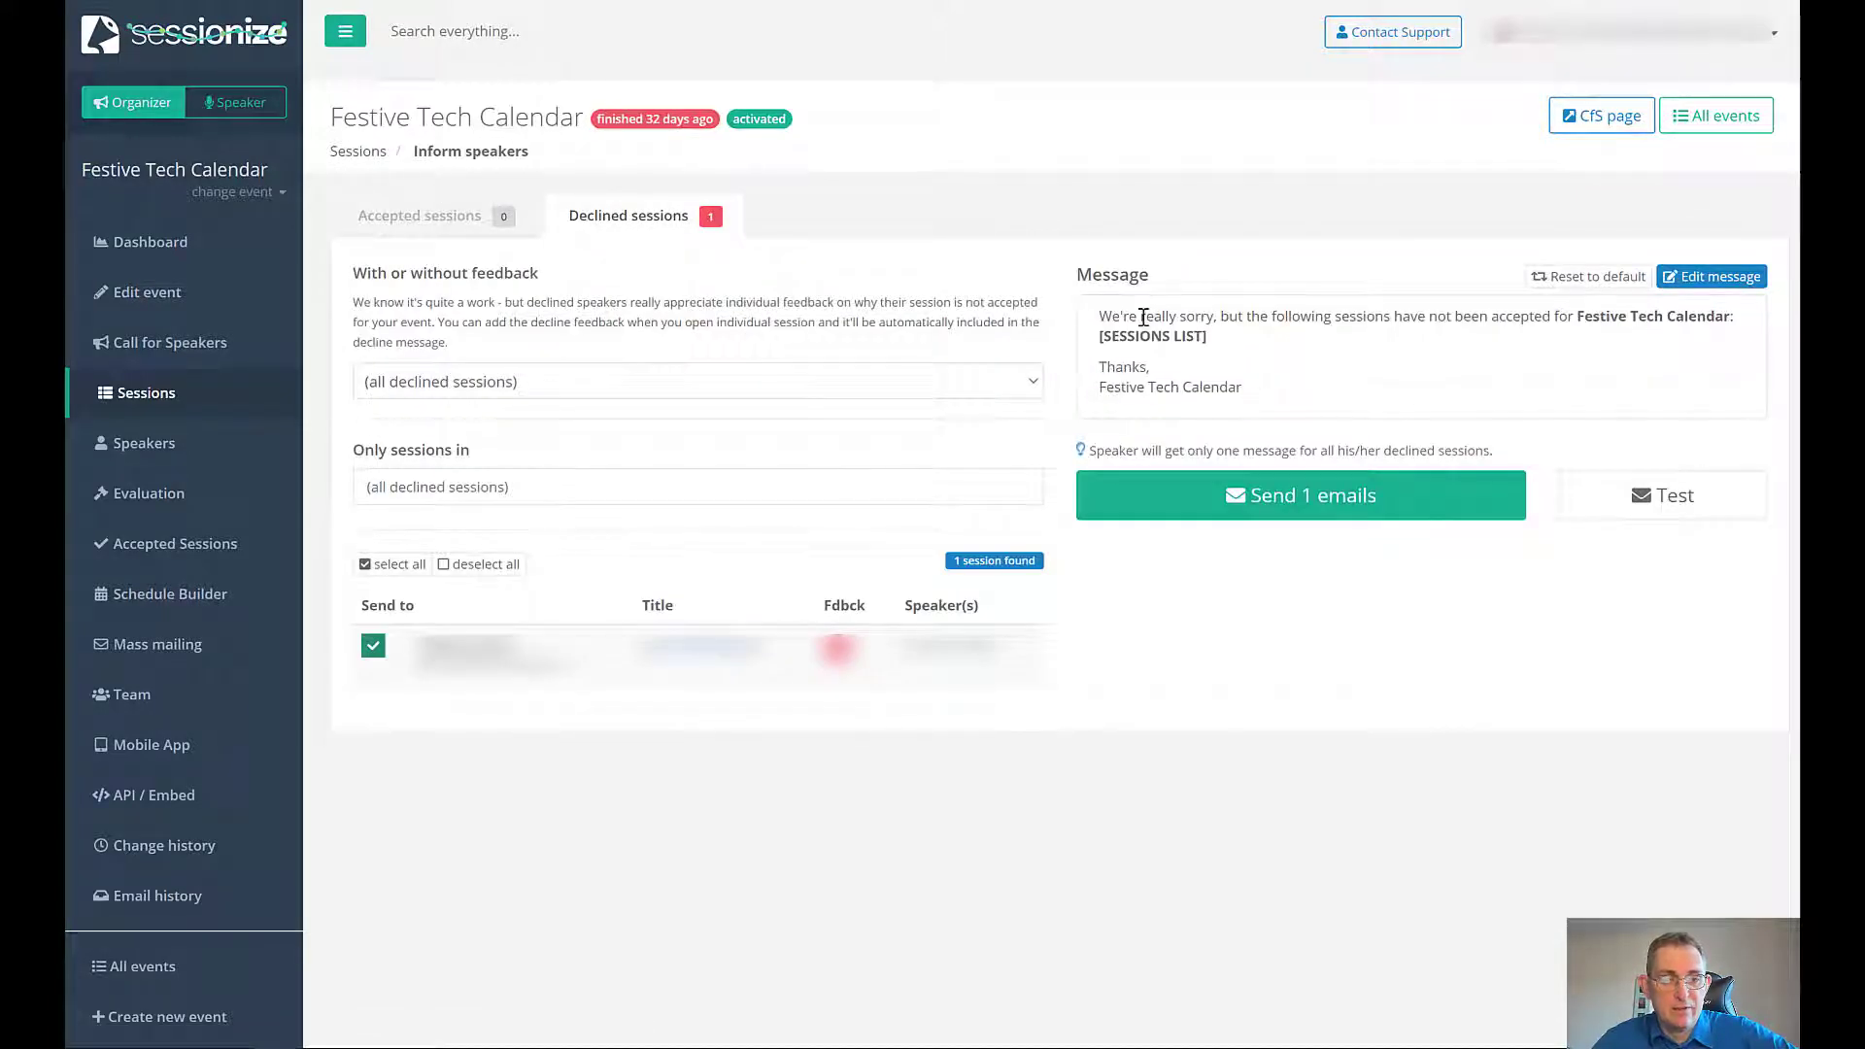
pyautogui.moveTo(1099, 316); pyautogui.dragTo(1296, 393)
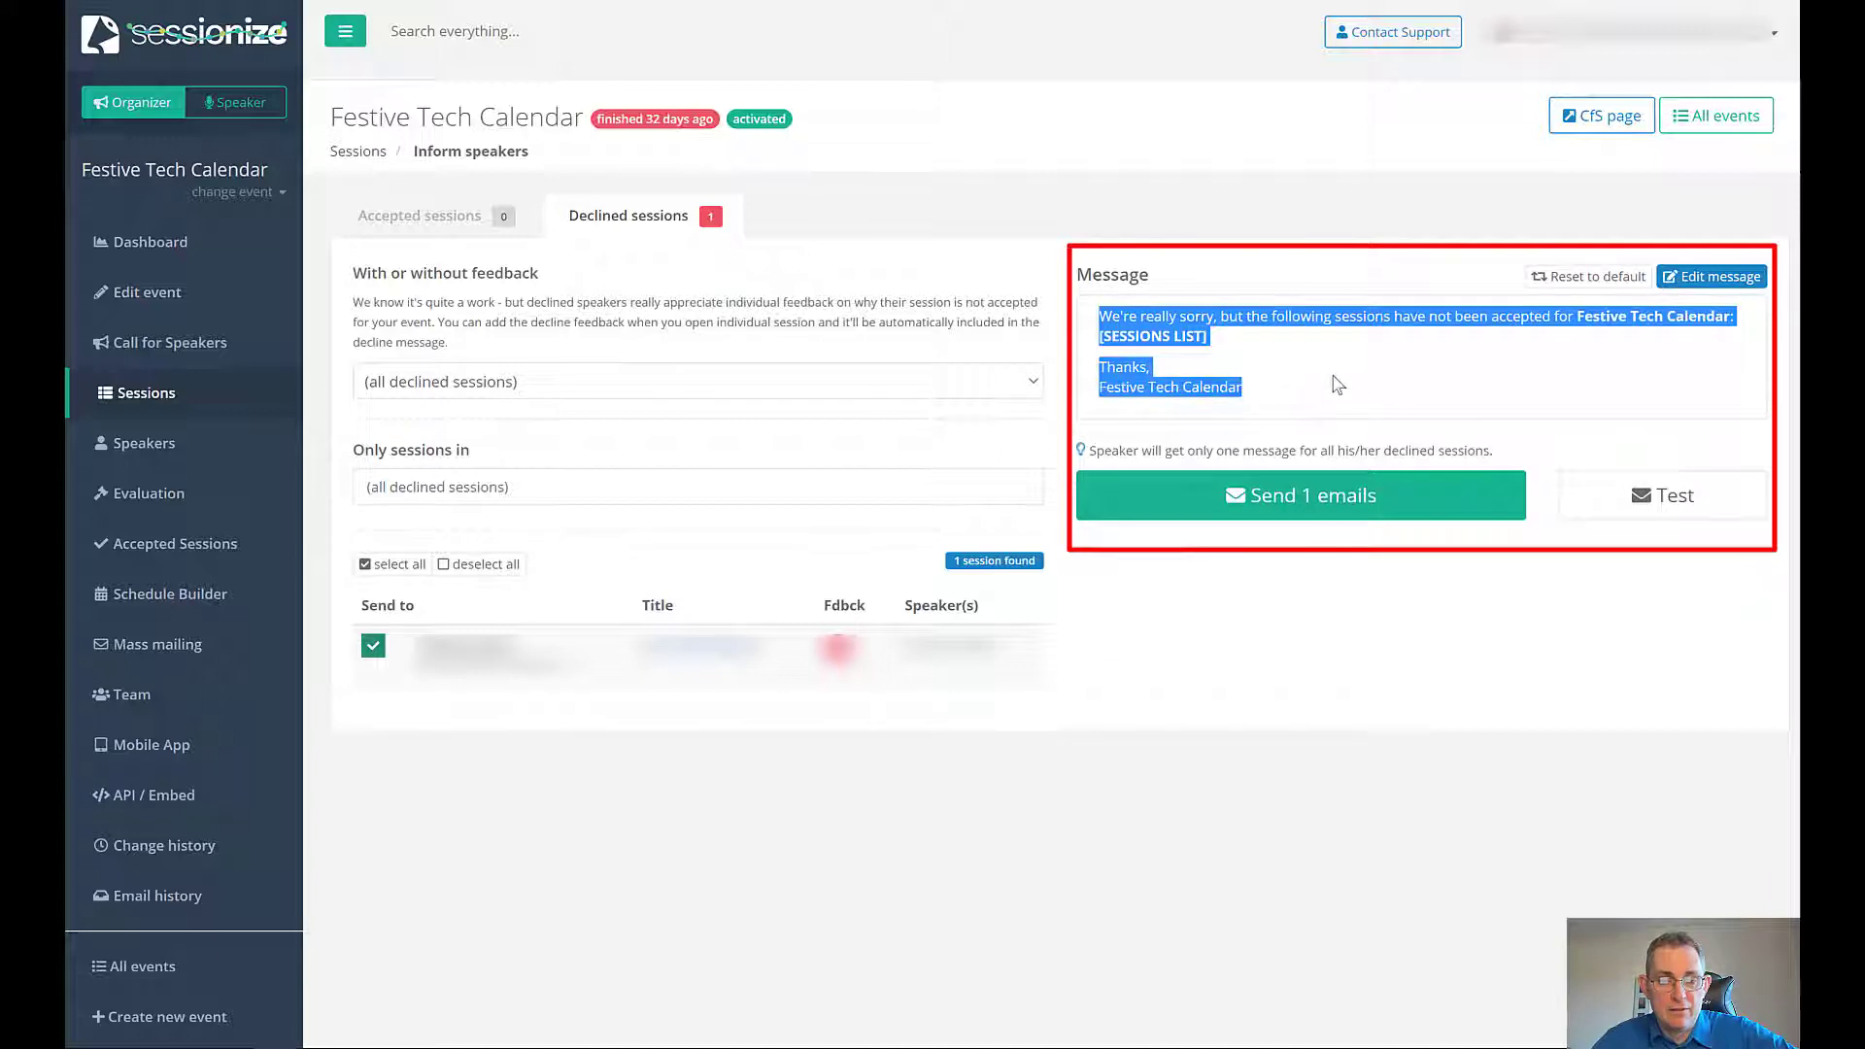
pyautogui.click(1338, 385)
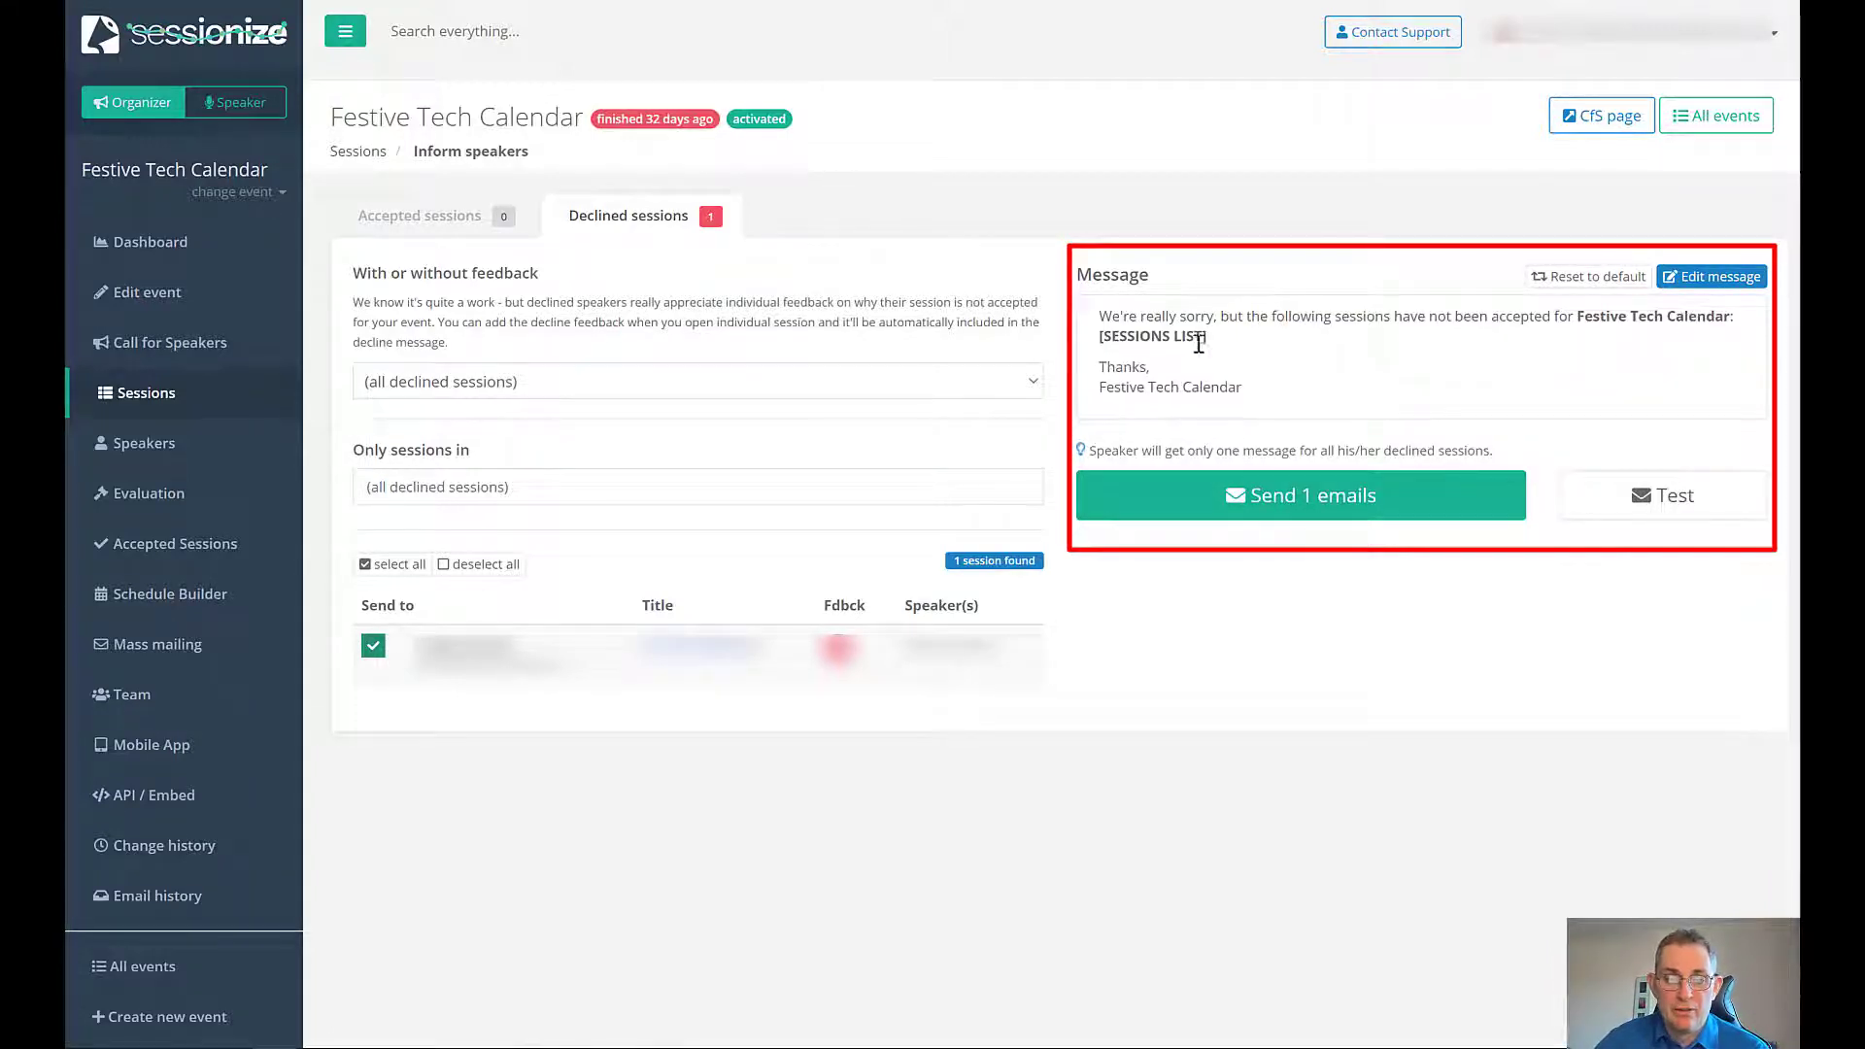
pyautogui.moveTo(1222, 347); pyautogui.dragTo(1081, 340)
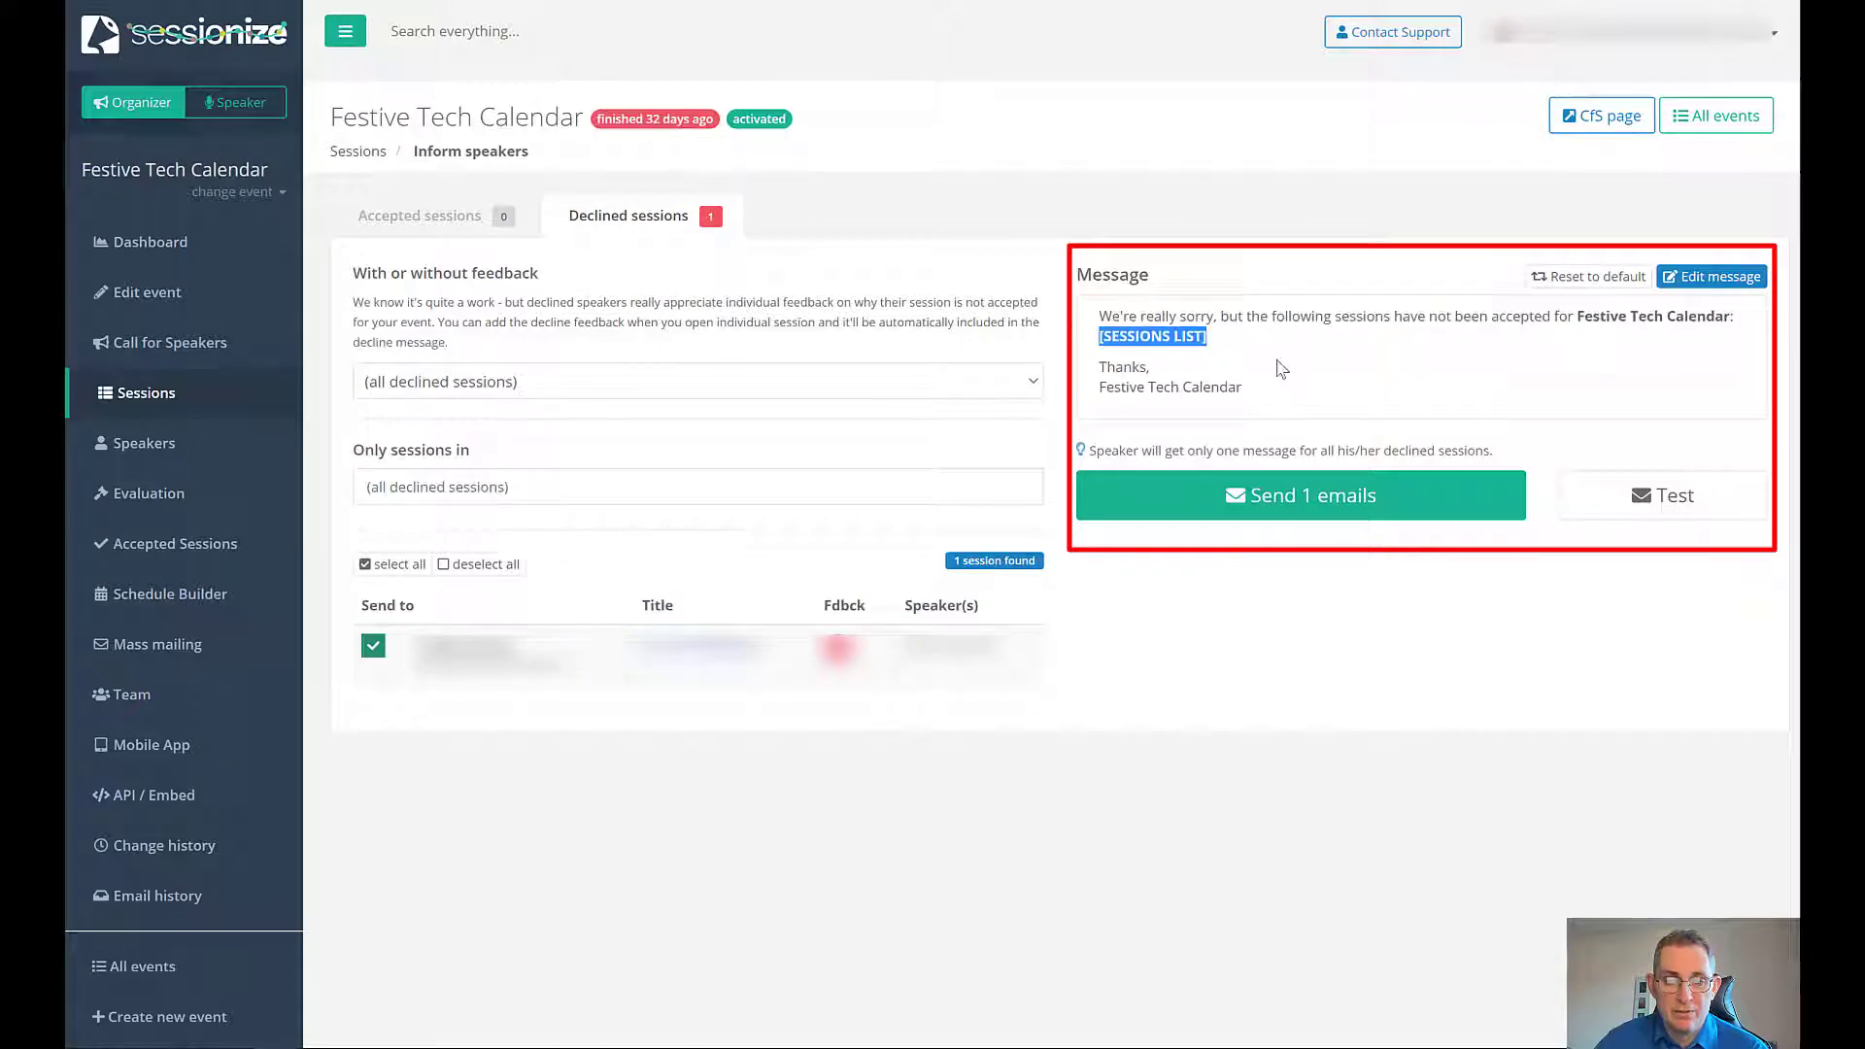
pyautogui.click(1286, 370)
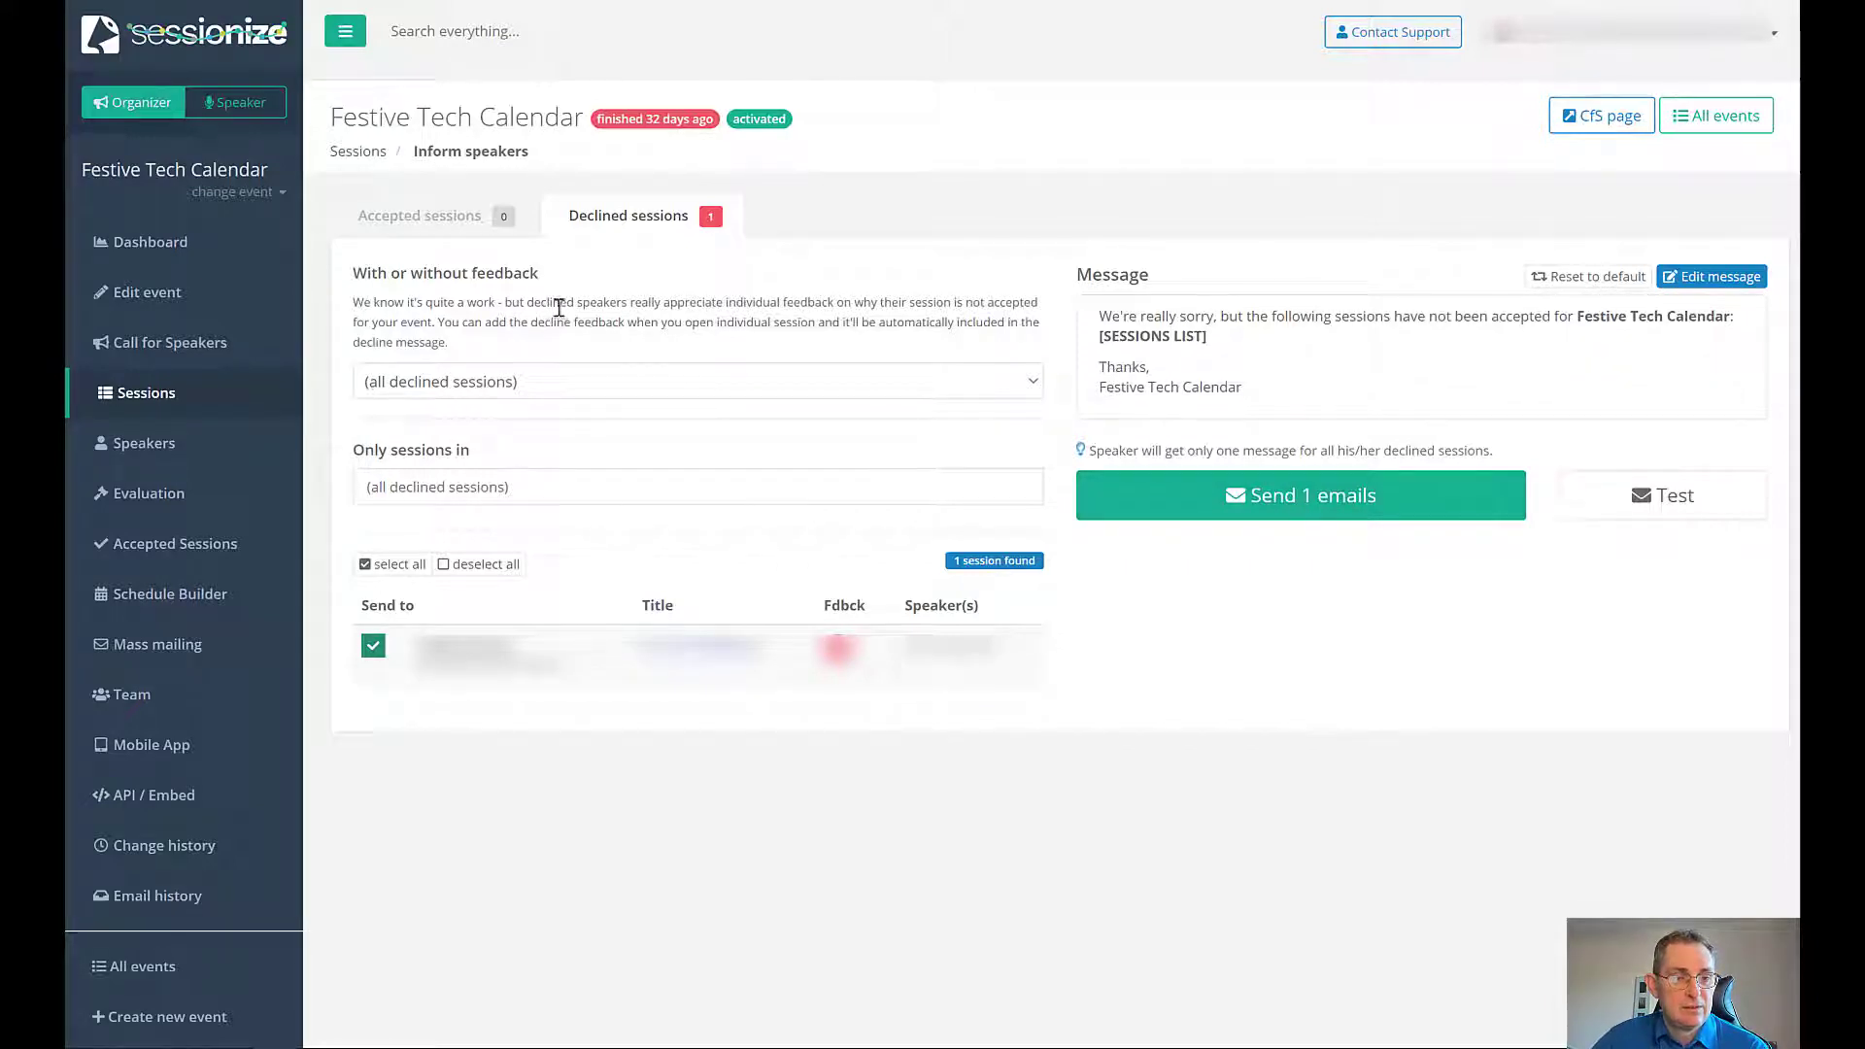
pyautogui.click(1654, 505)
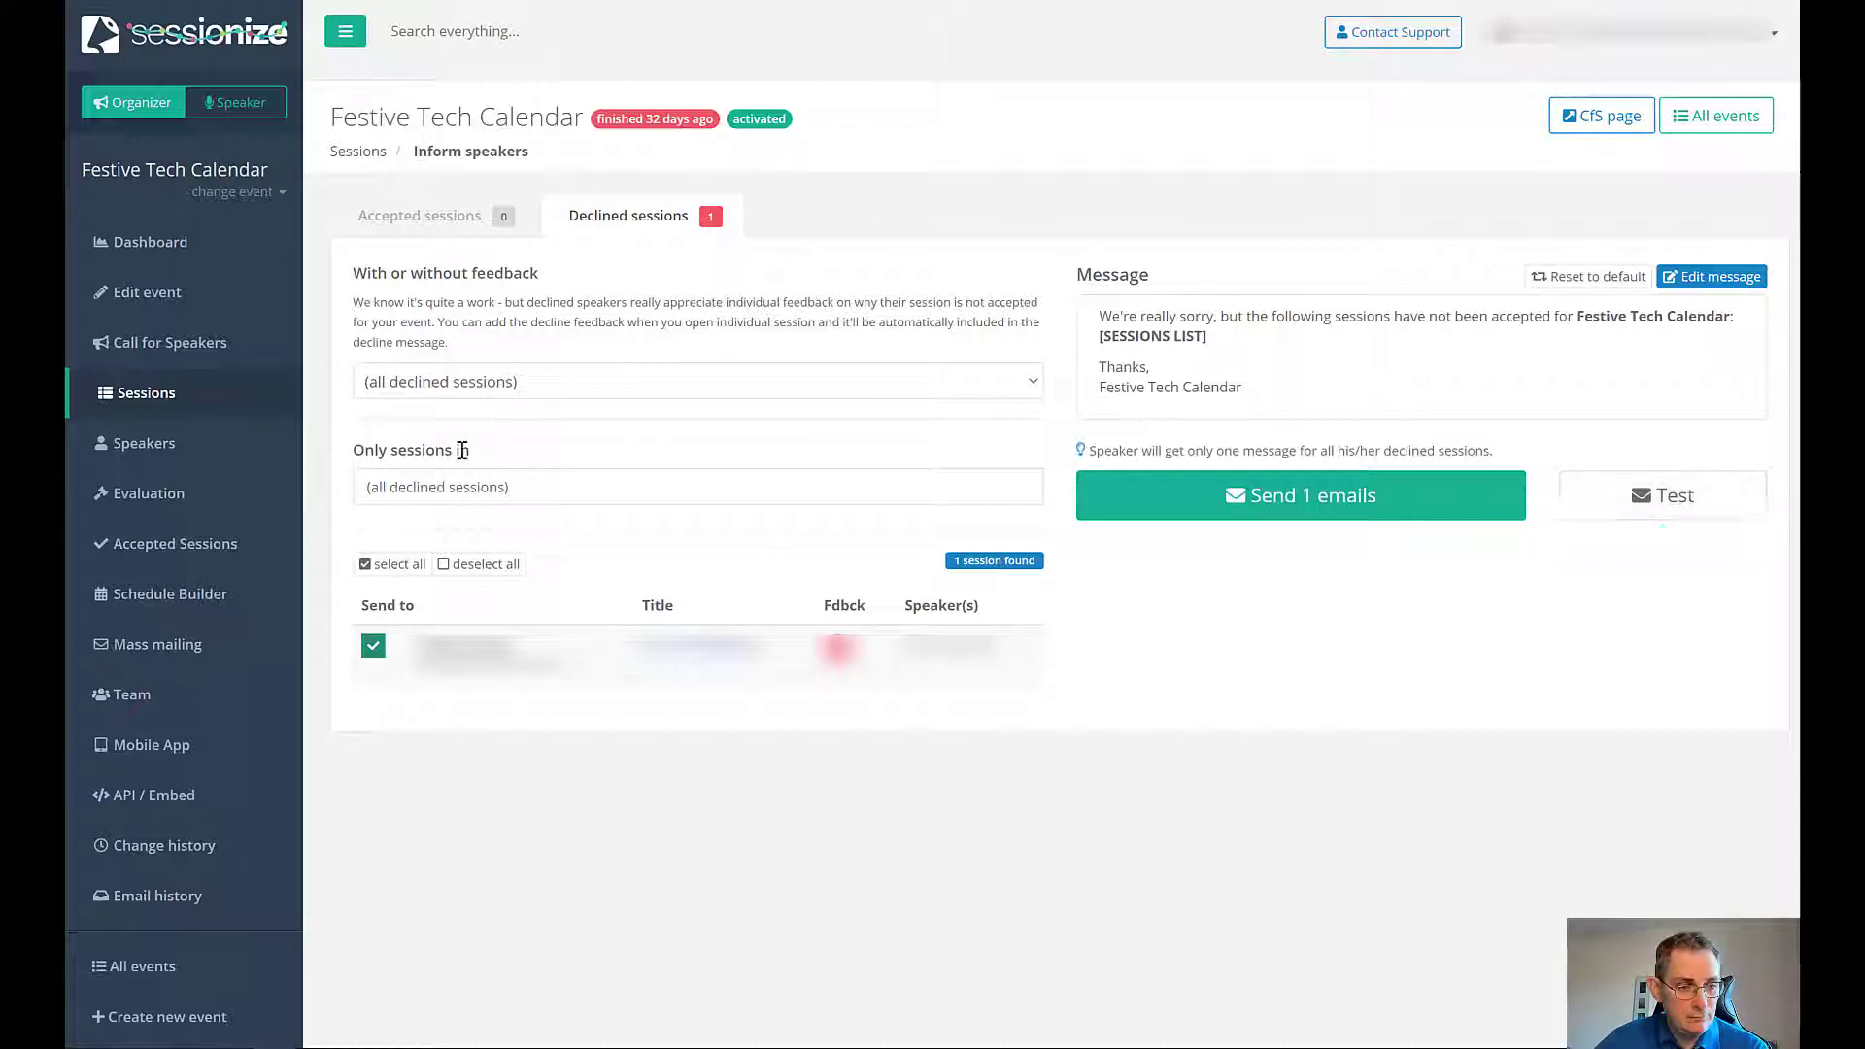
# Pass through Mass mailing and Team to the Mobile App phone preview showing the event ended.
pyautogui.click(155, 645)
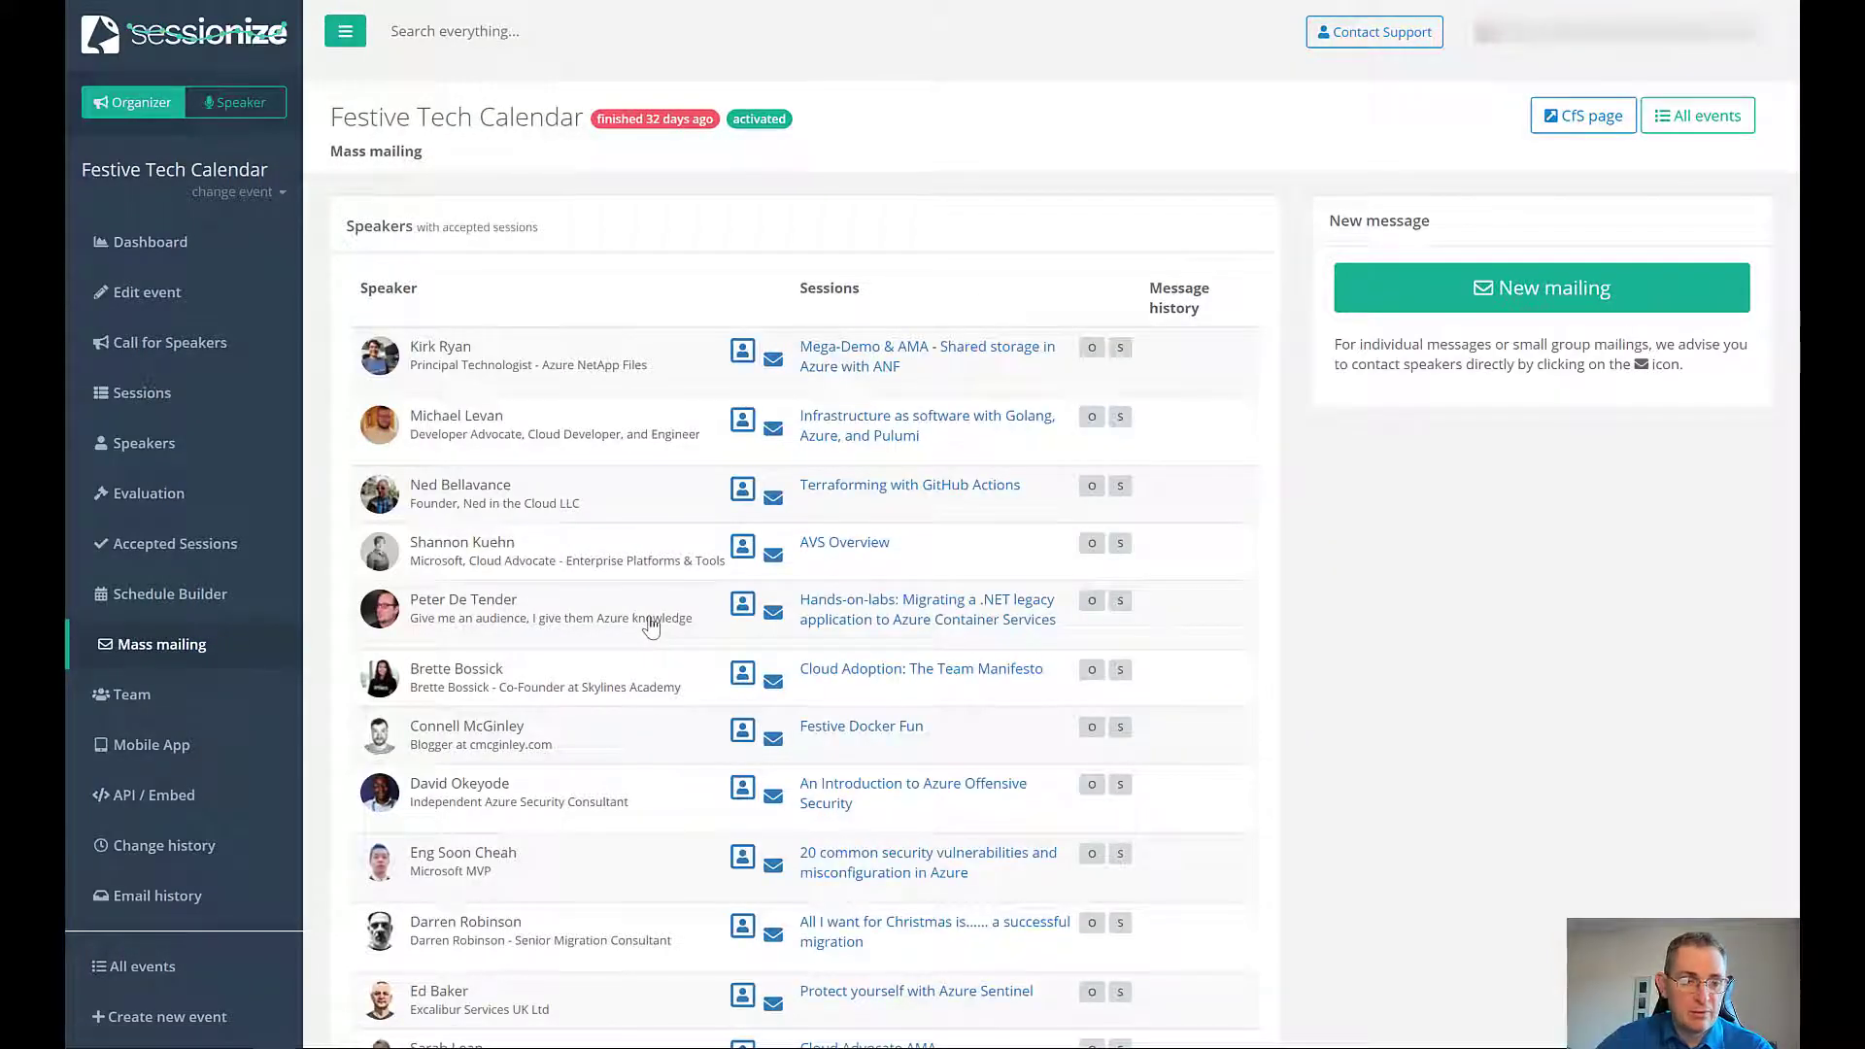
pyautogui.click(200, 697)
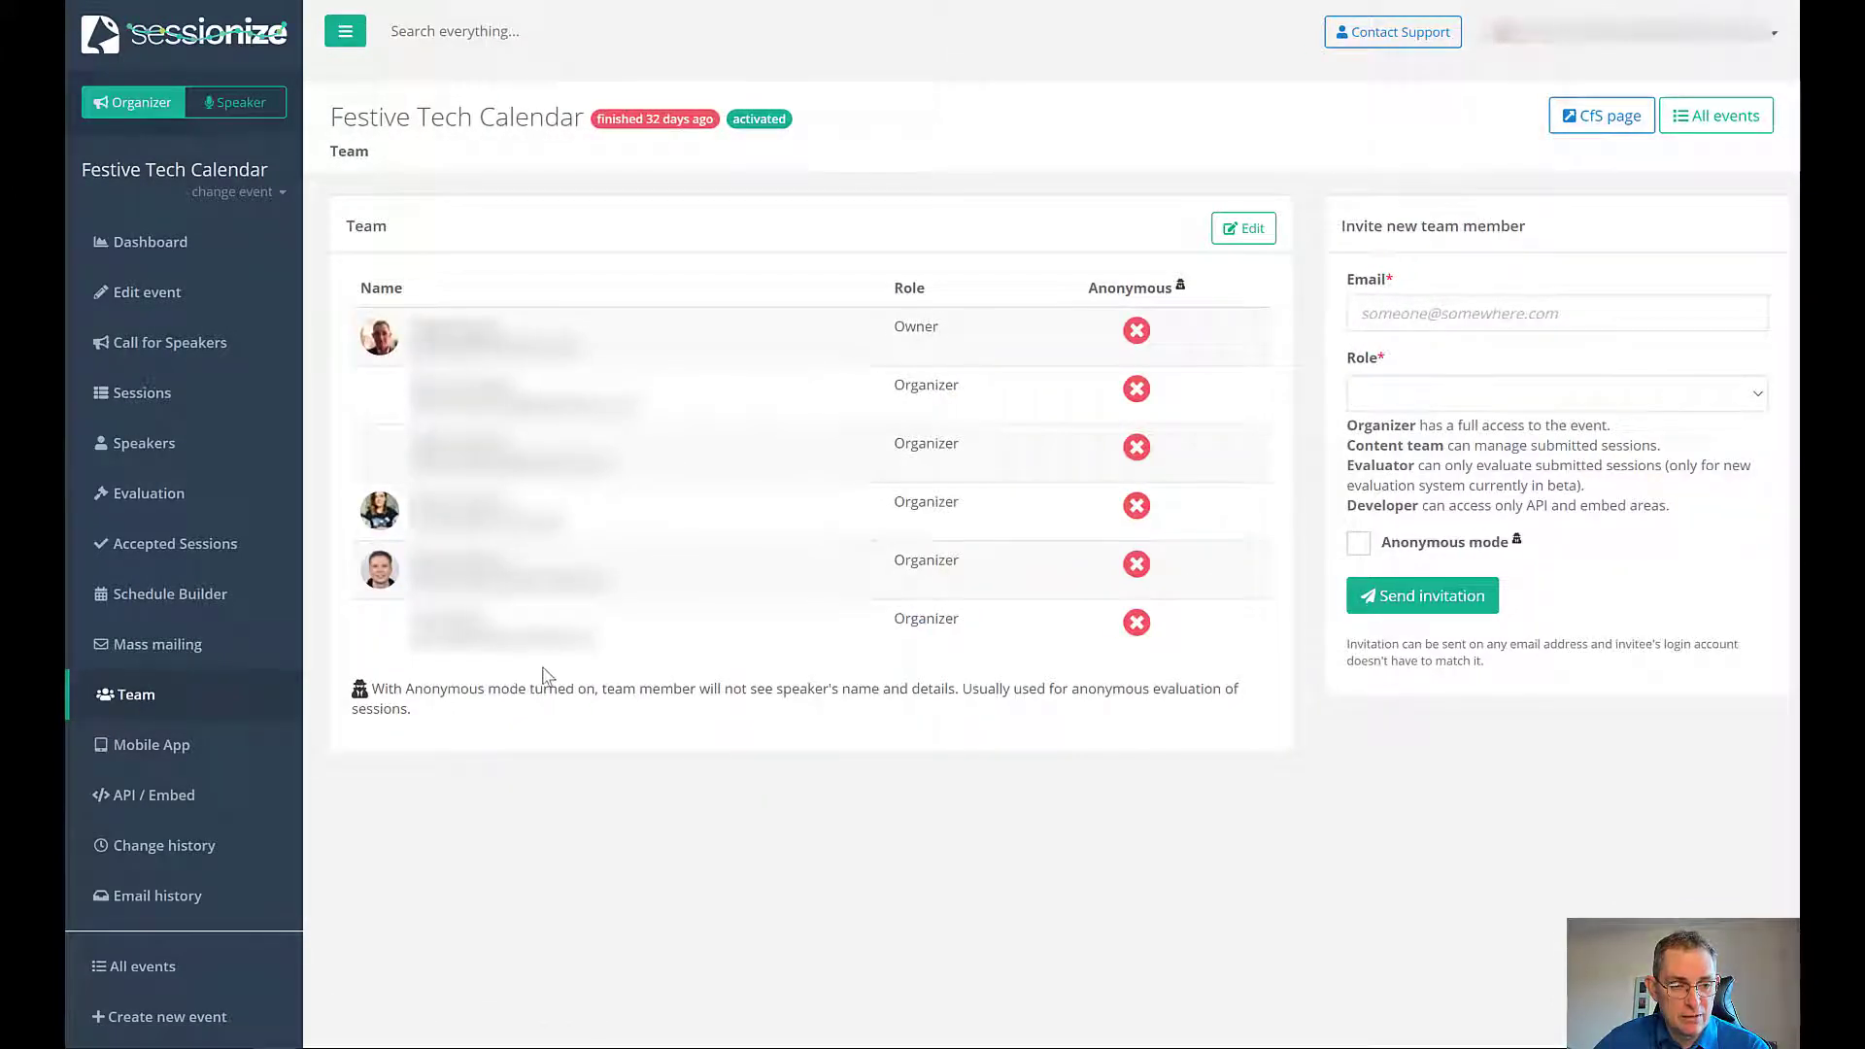
pyautogui.click(181, 745)
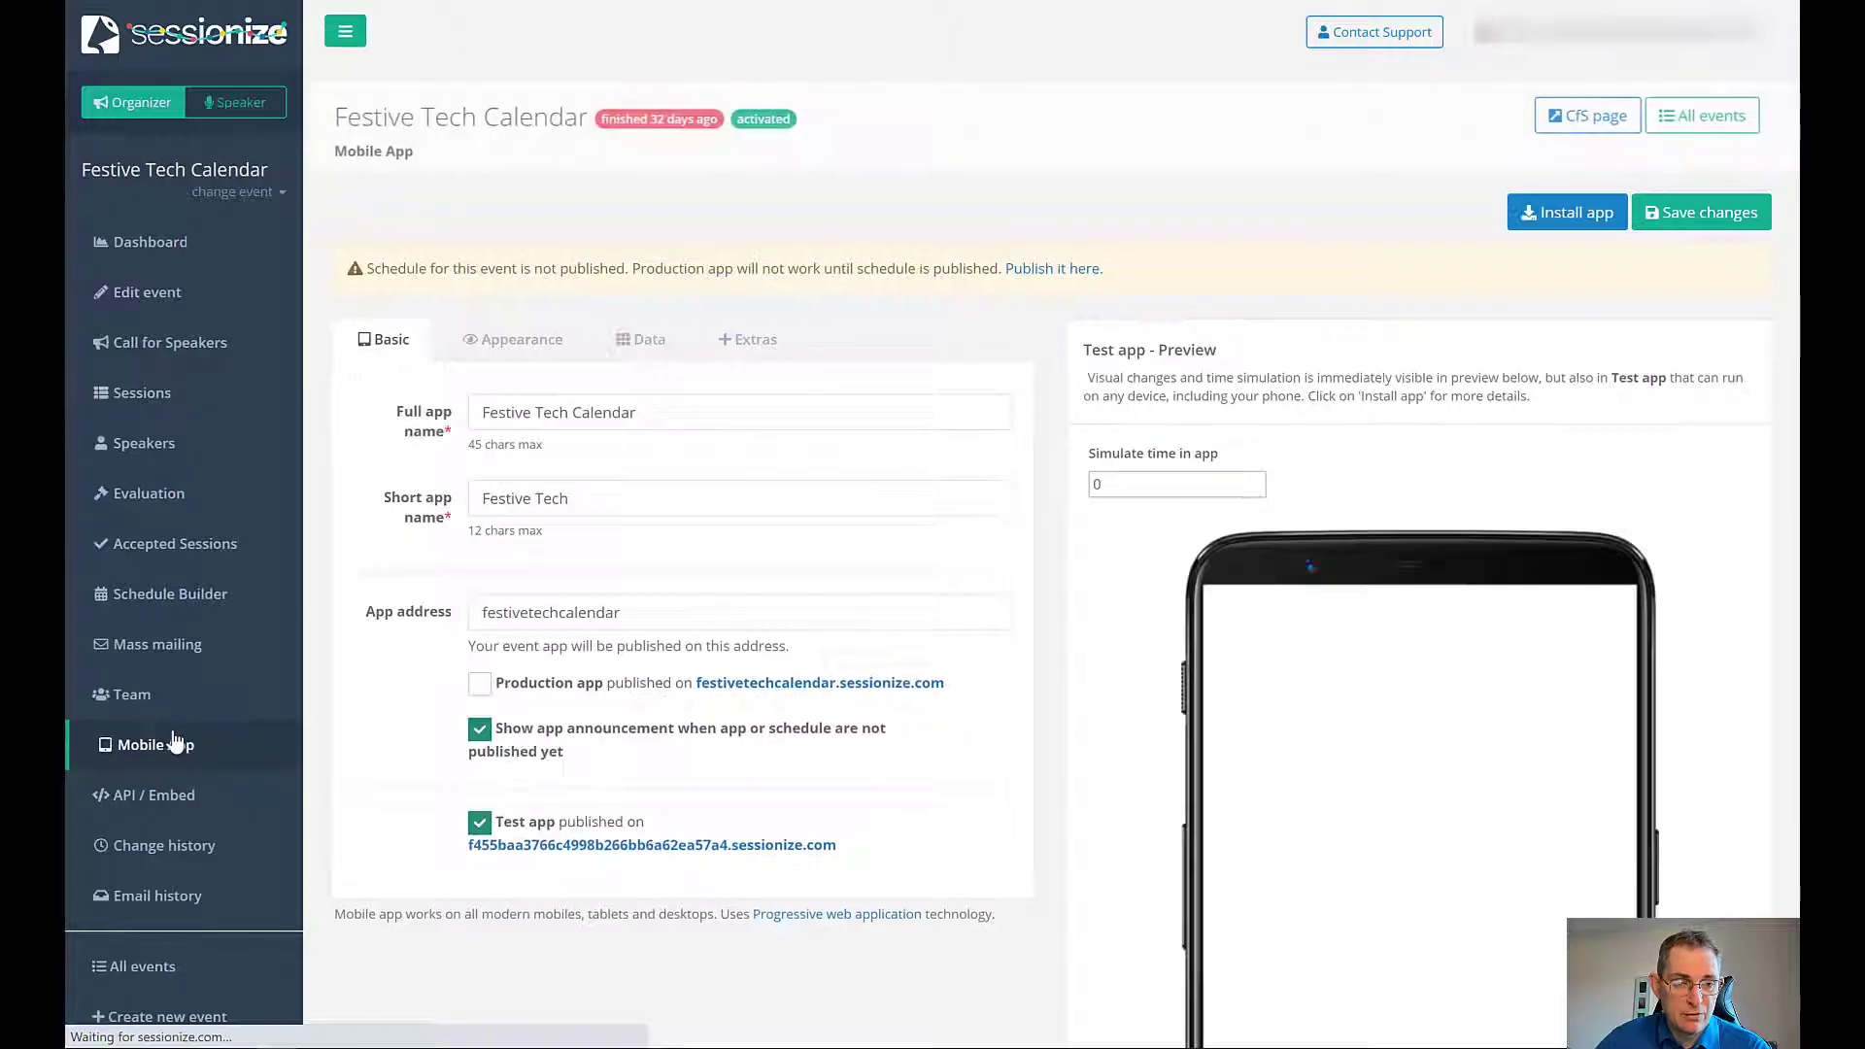
pyautogui.scroll(-2, 875, 855)
pyautogui.scroll(-2, 1561, 905)
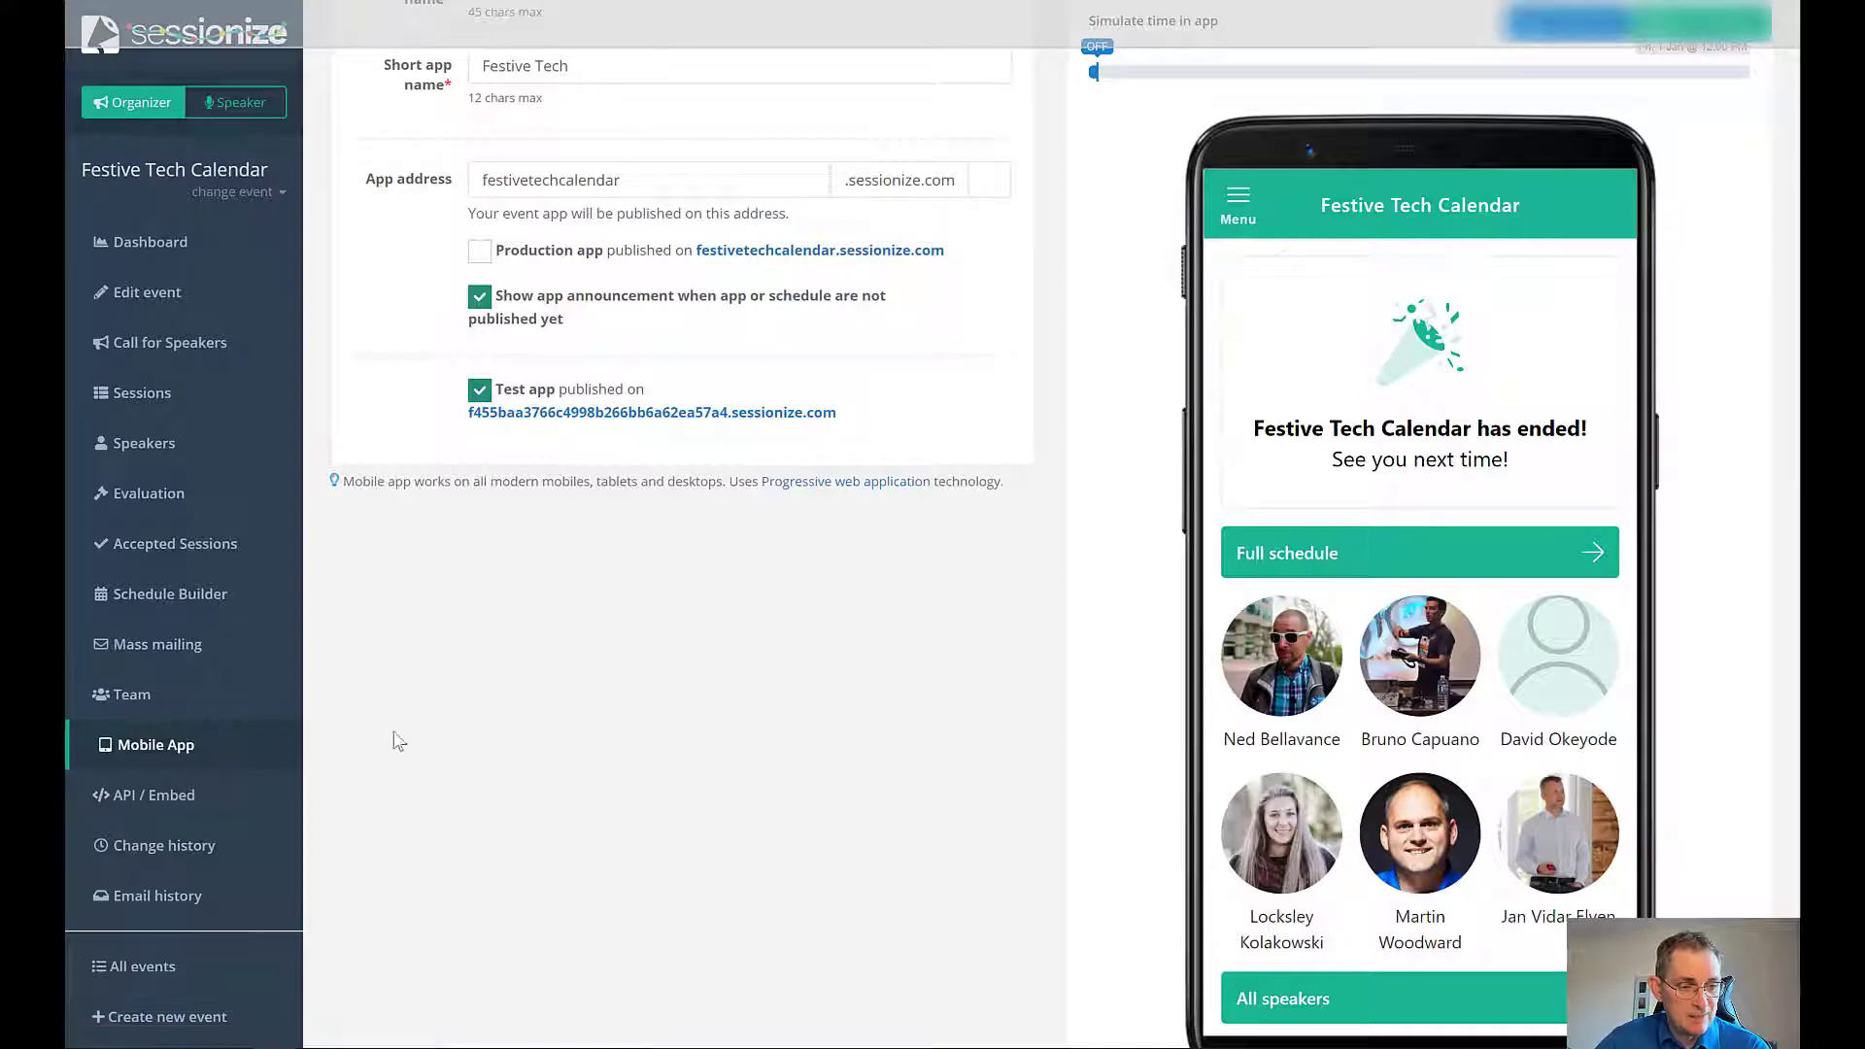
# Review endpoint test1's settings: Embed Styled Html, dark-background theme, #098dcf primary colour.
pyautogui.click(176, 797)
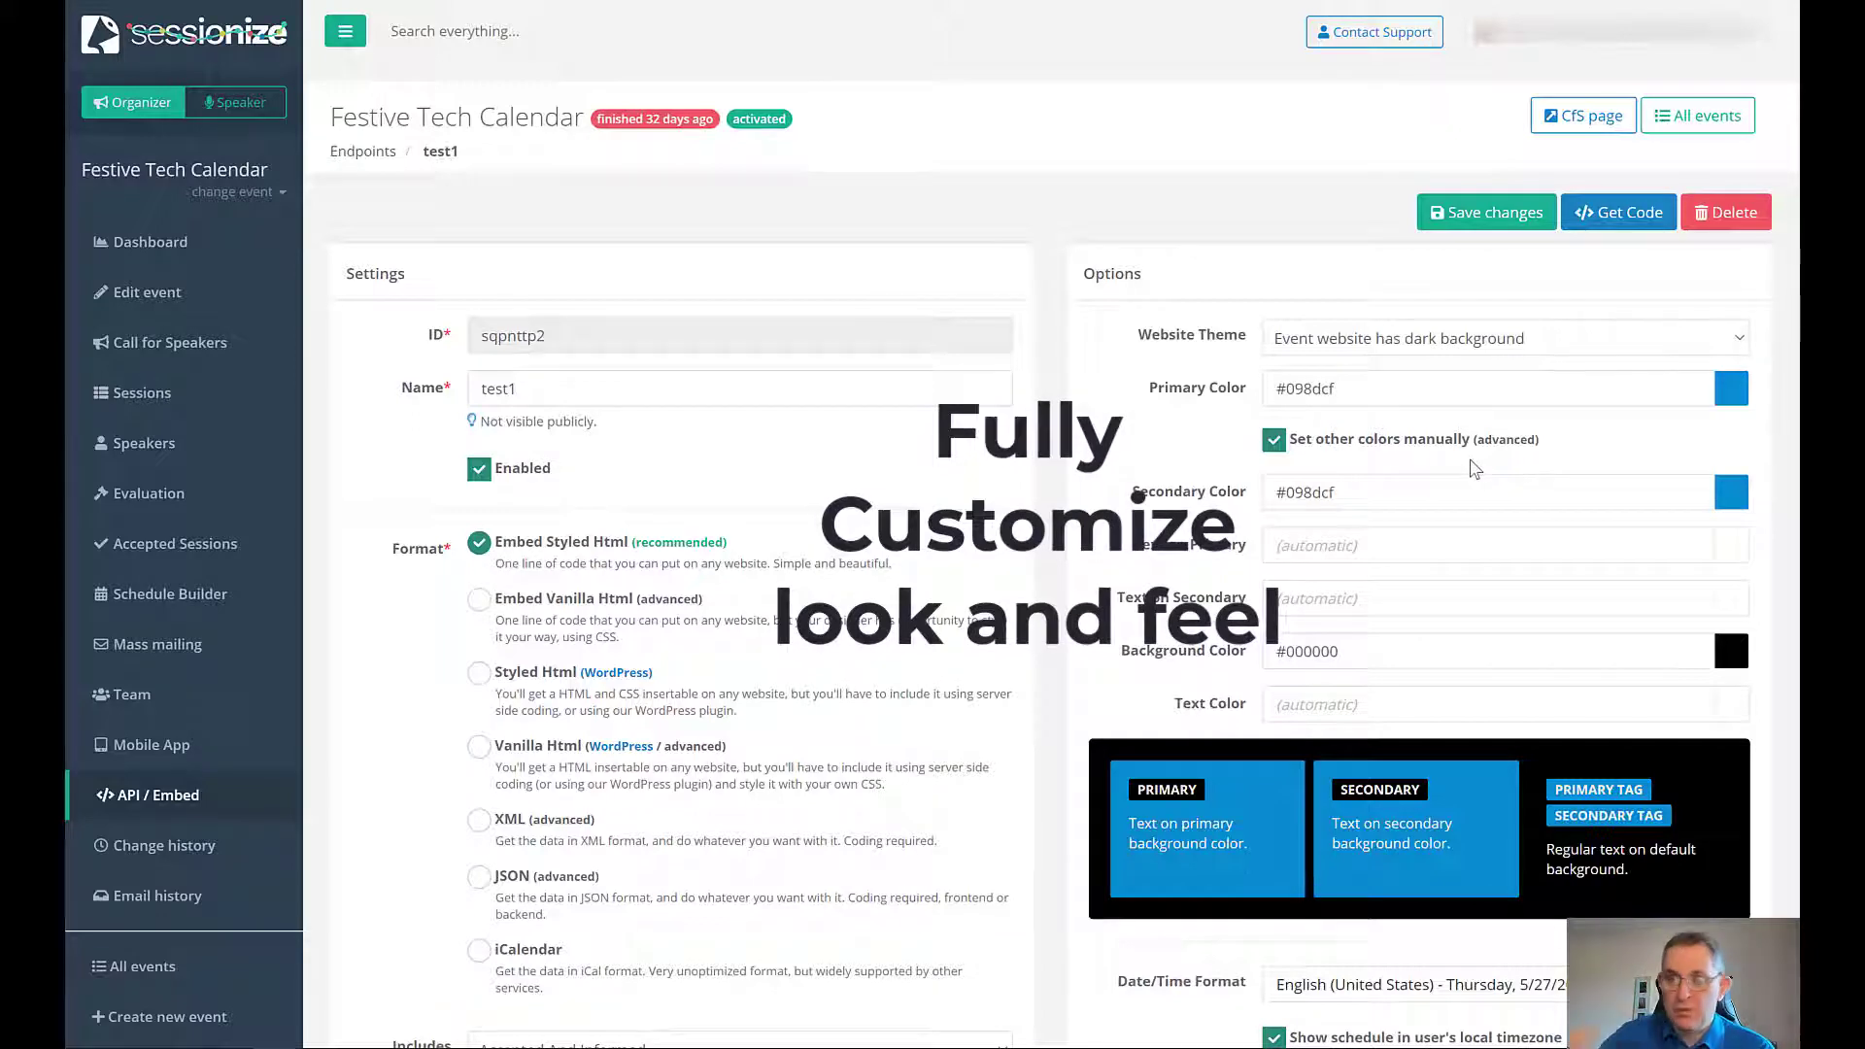
pyautogui.scroll(-8, 998, 555)
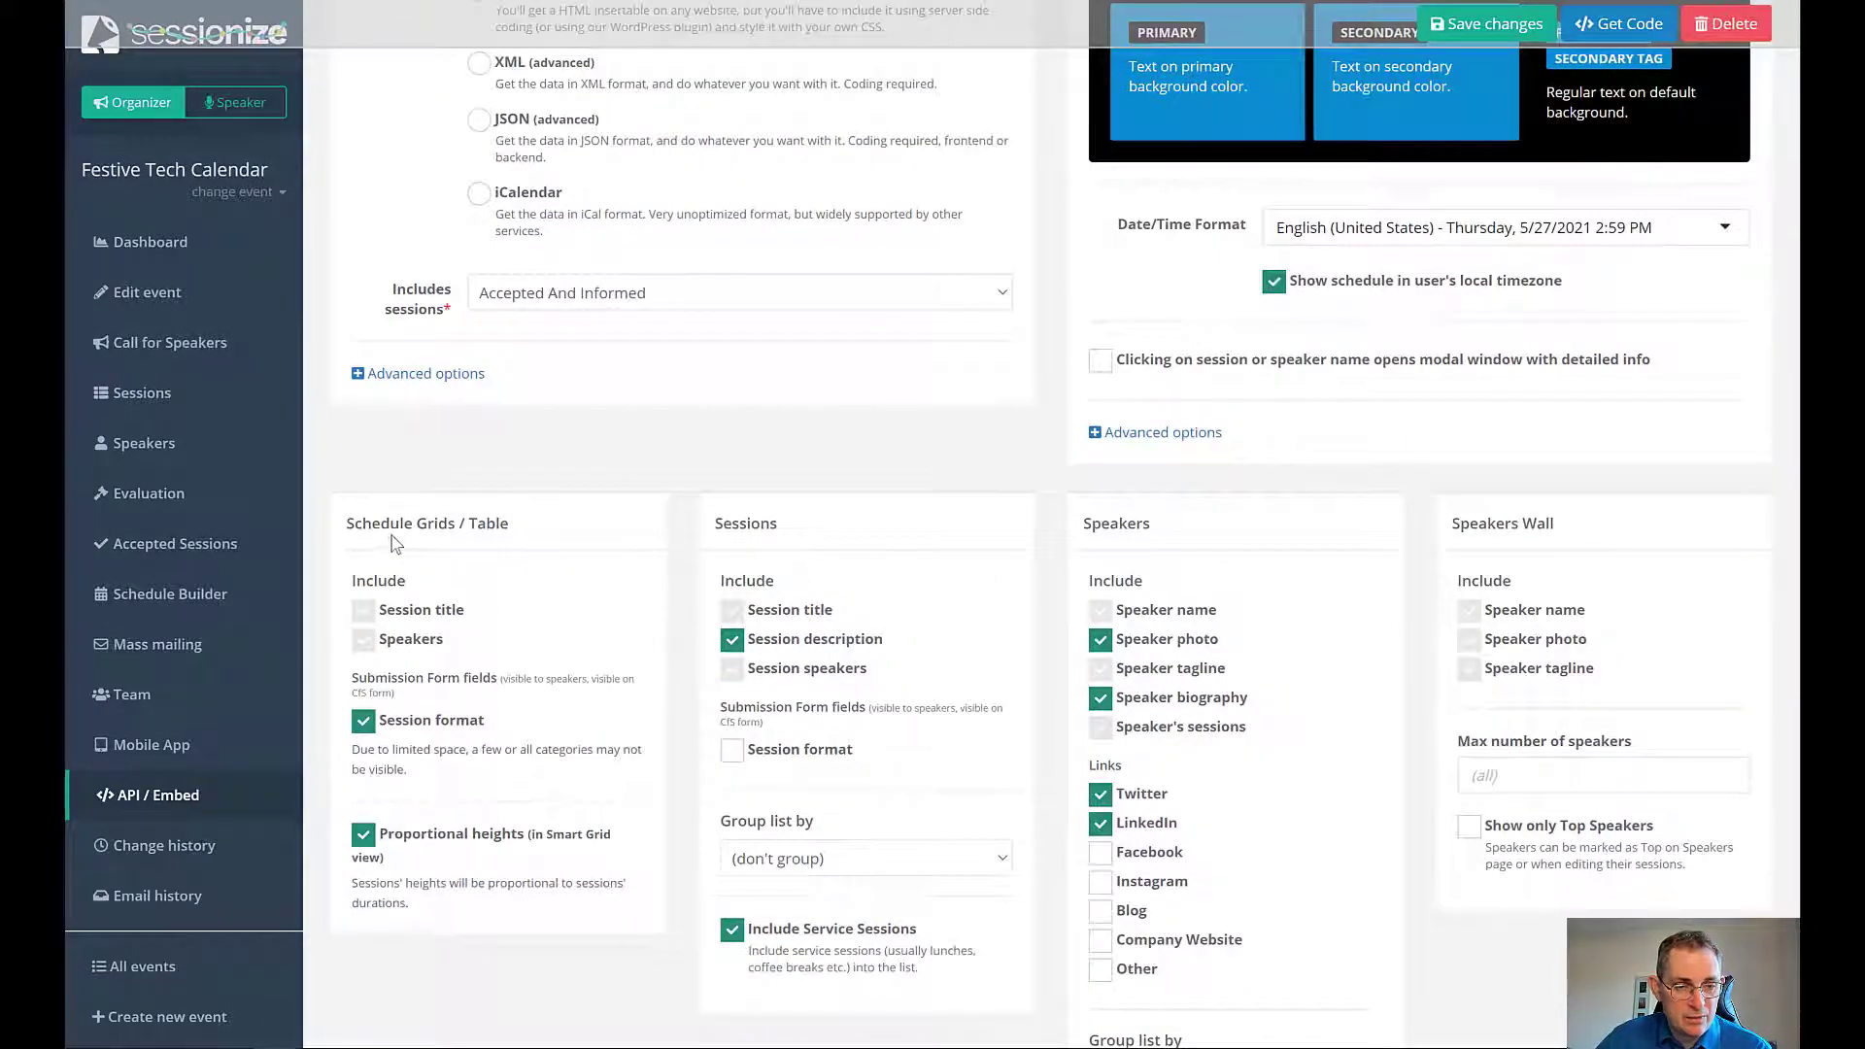
pyautogui.scroll(-1, 483, 533)
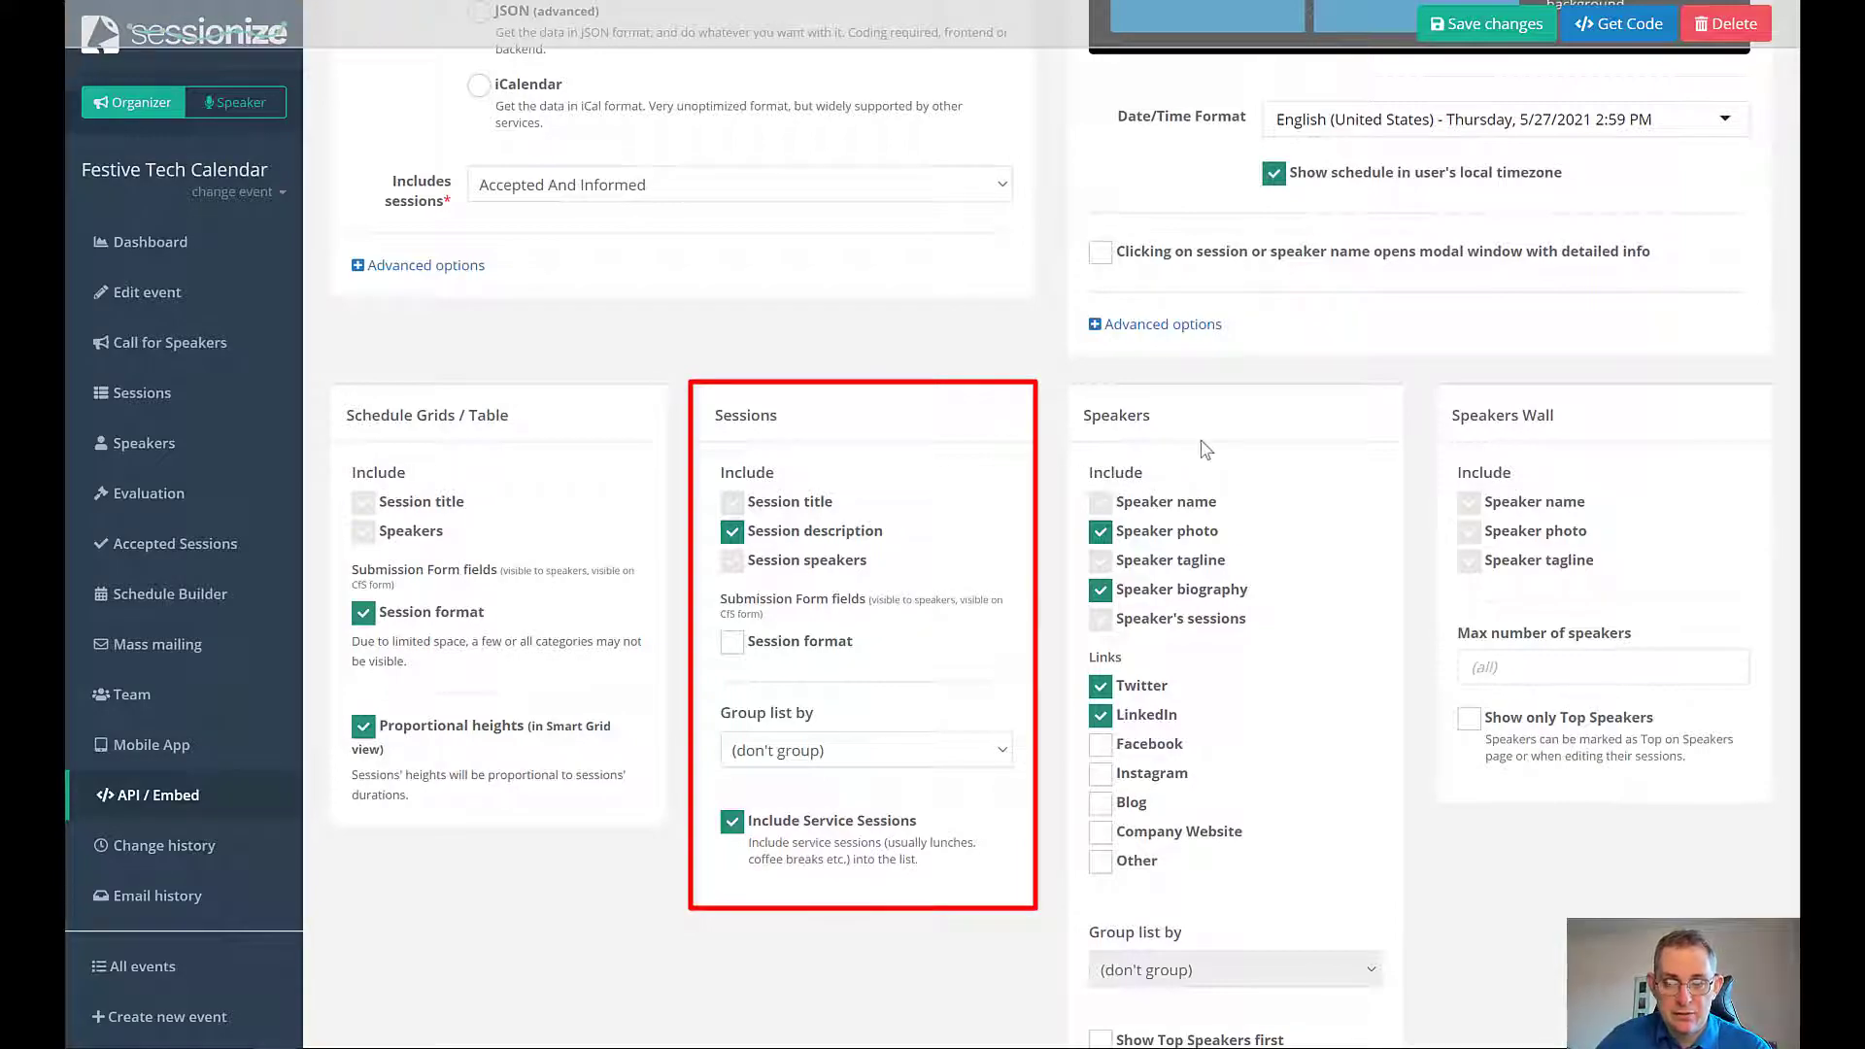
pyautogui.scroll(-1, 1536, 632)
pyautogui.scroll(4, 1530, 748)
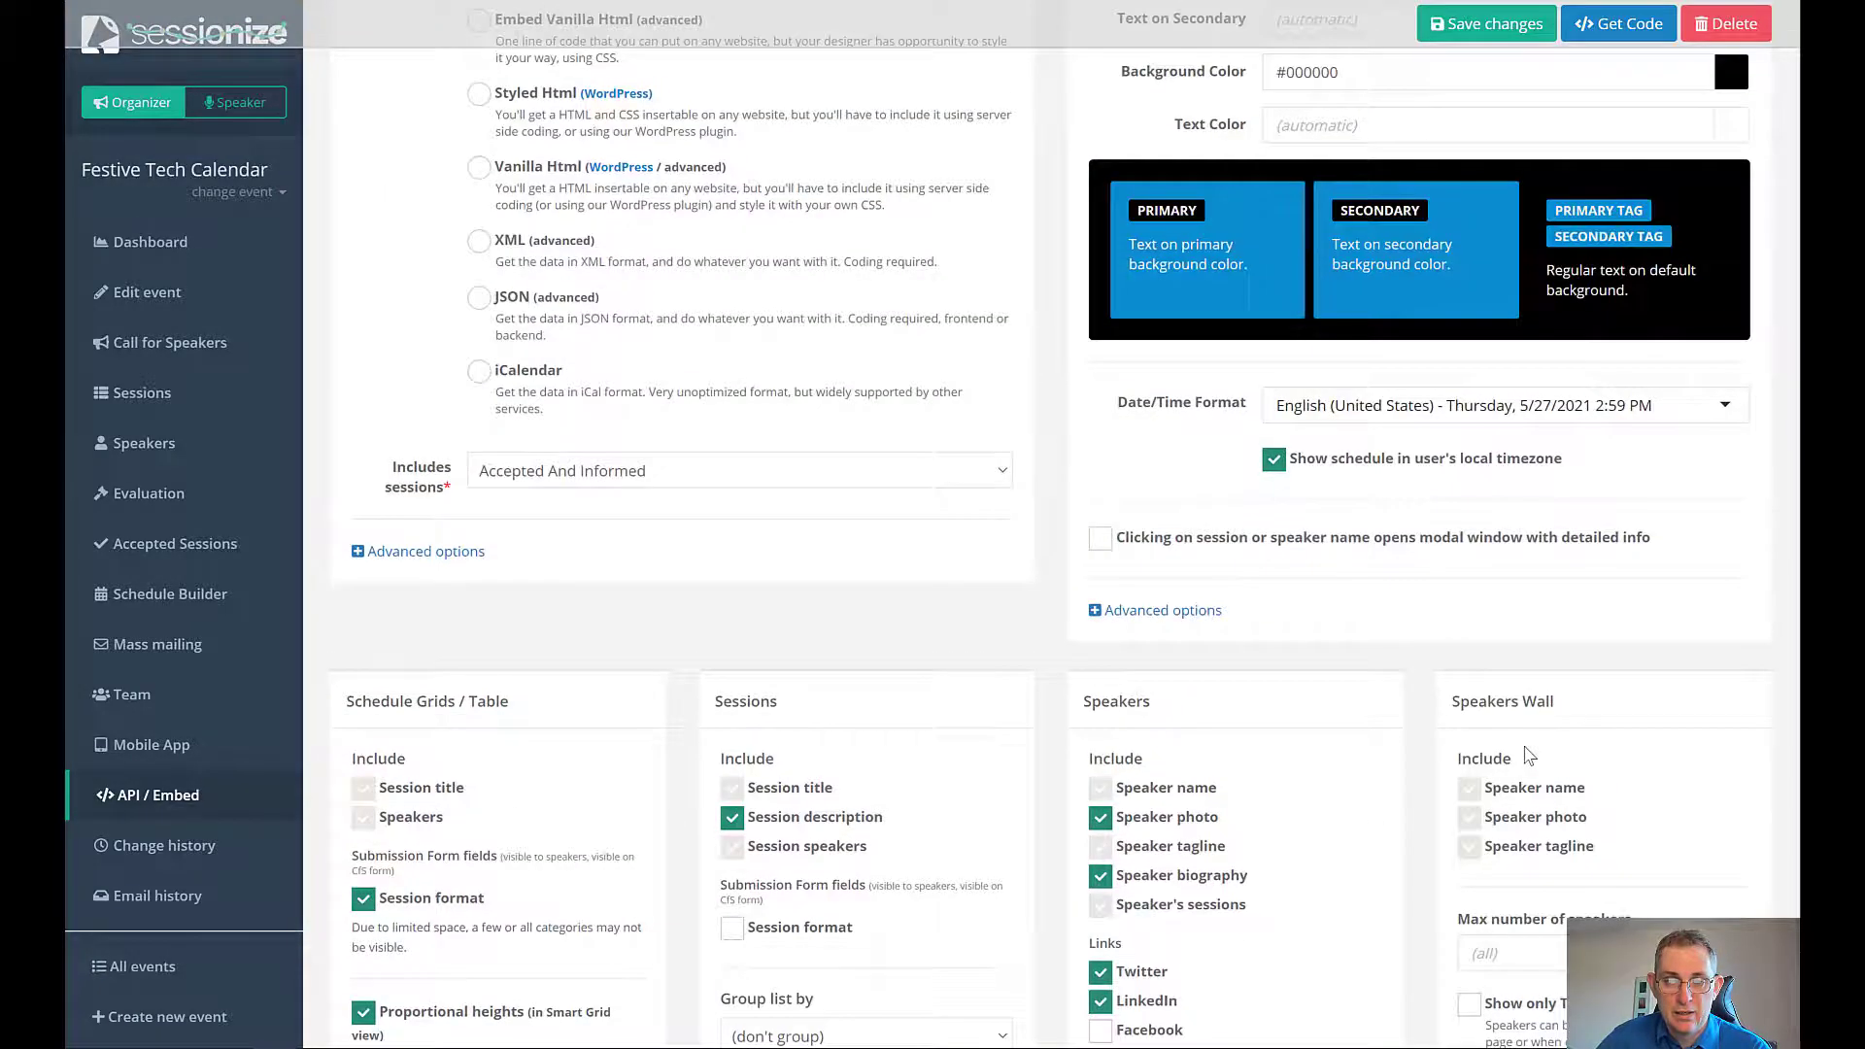
pyautogui.scroll(5, 1531, 756)
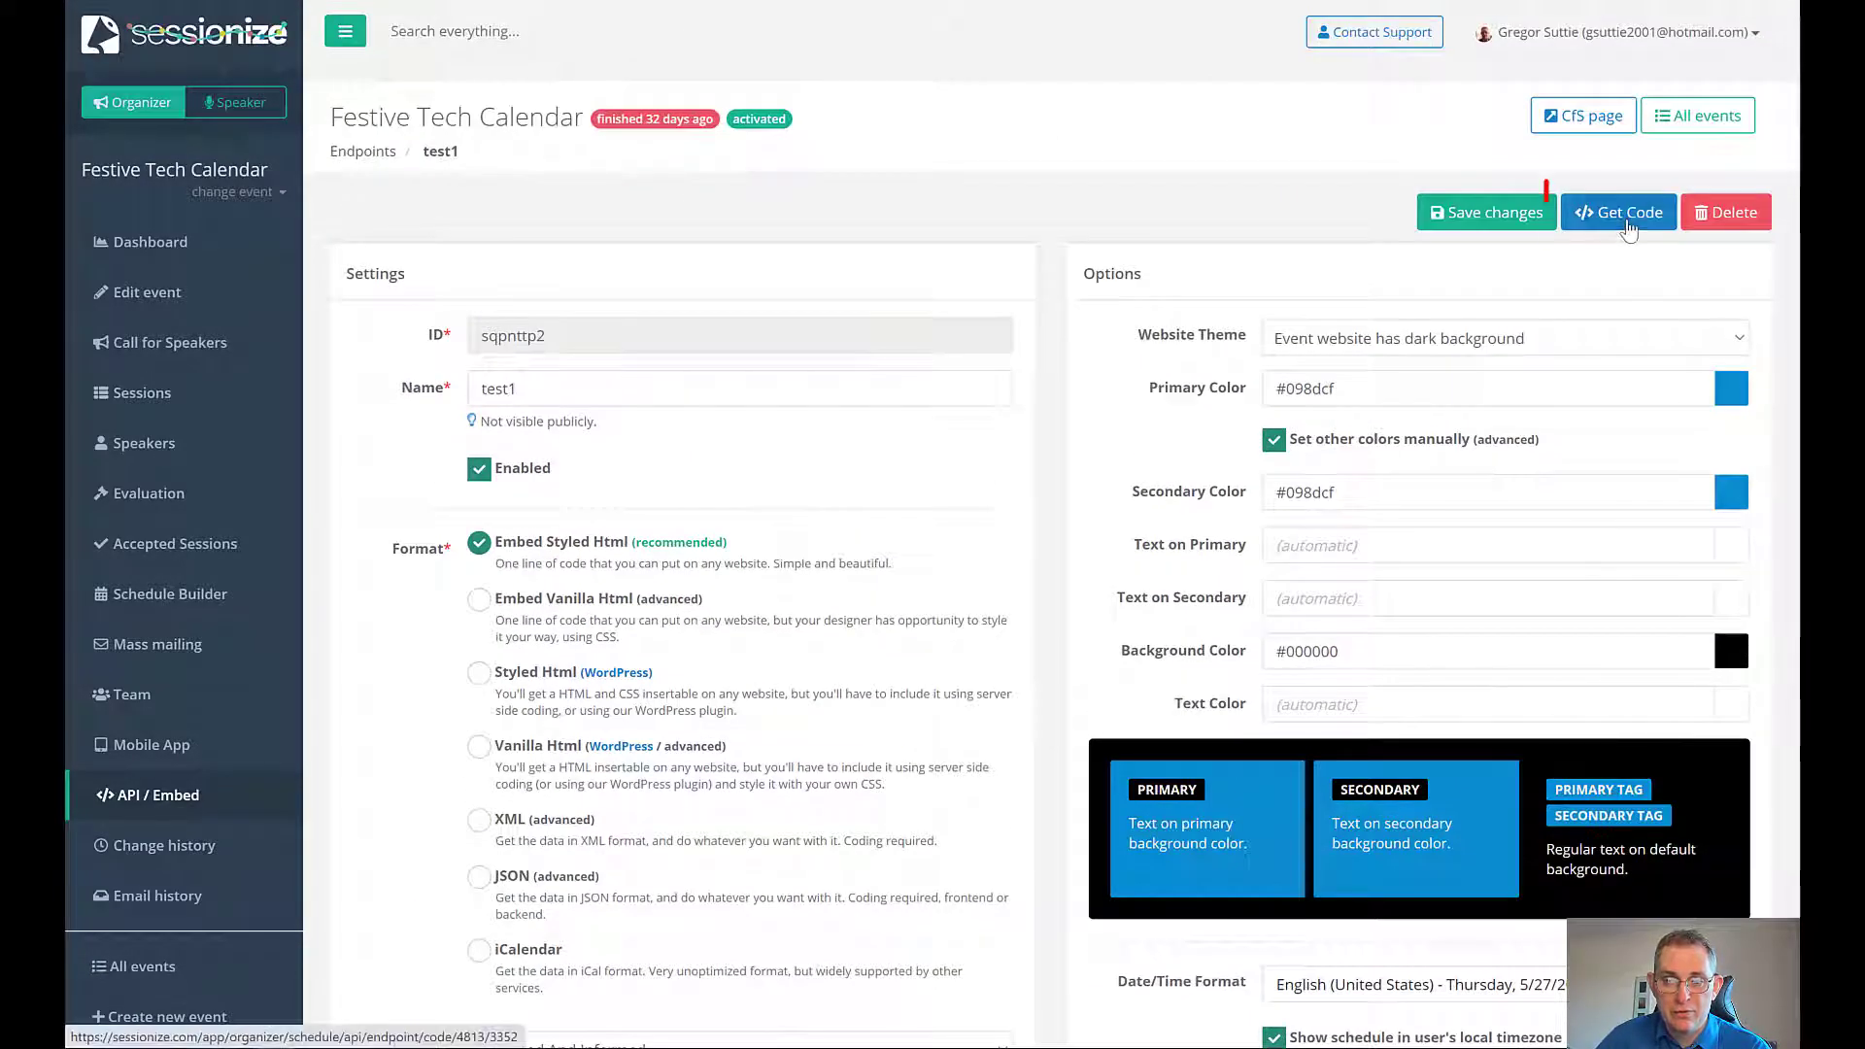
# Bring up test1's embed codes, preview the Sessions List and select its script.
pyautogui.click(1629, 223)
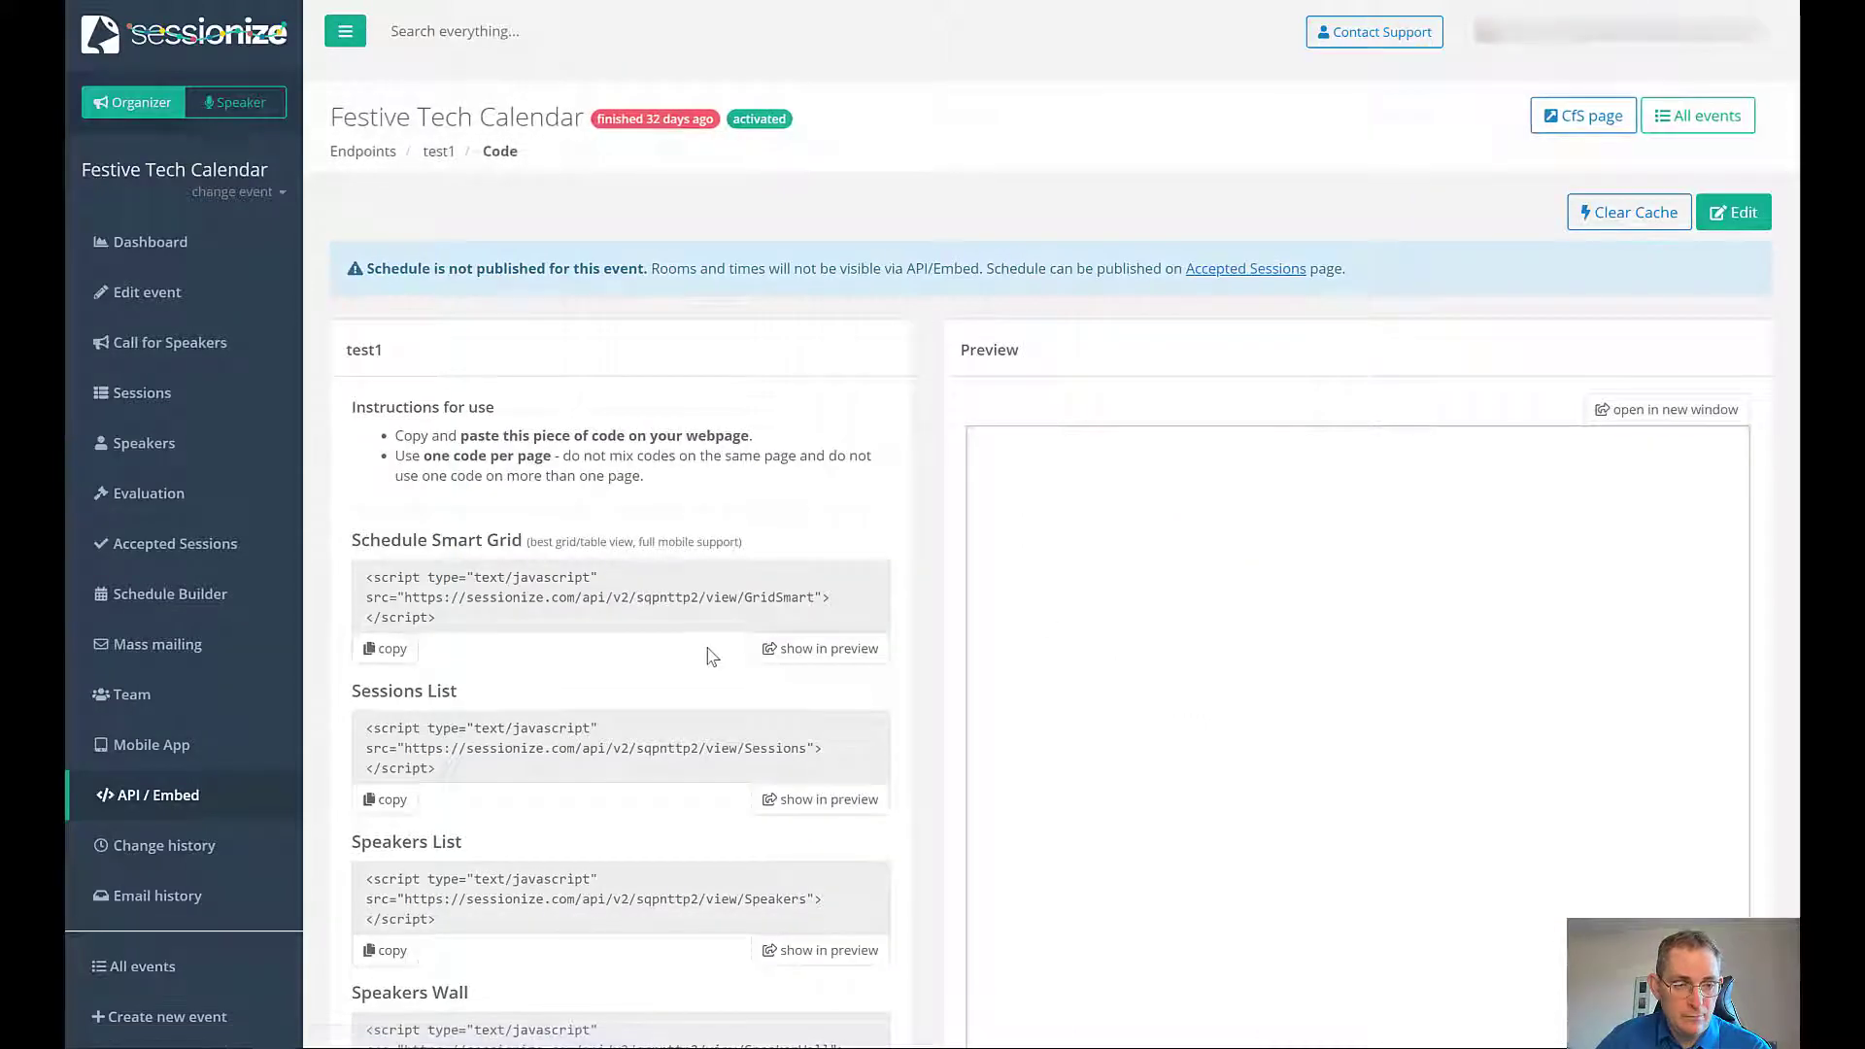
pyautogui.scroll(-2, 713, 658)
pyautogui.scroll(-2, 717, 656)
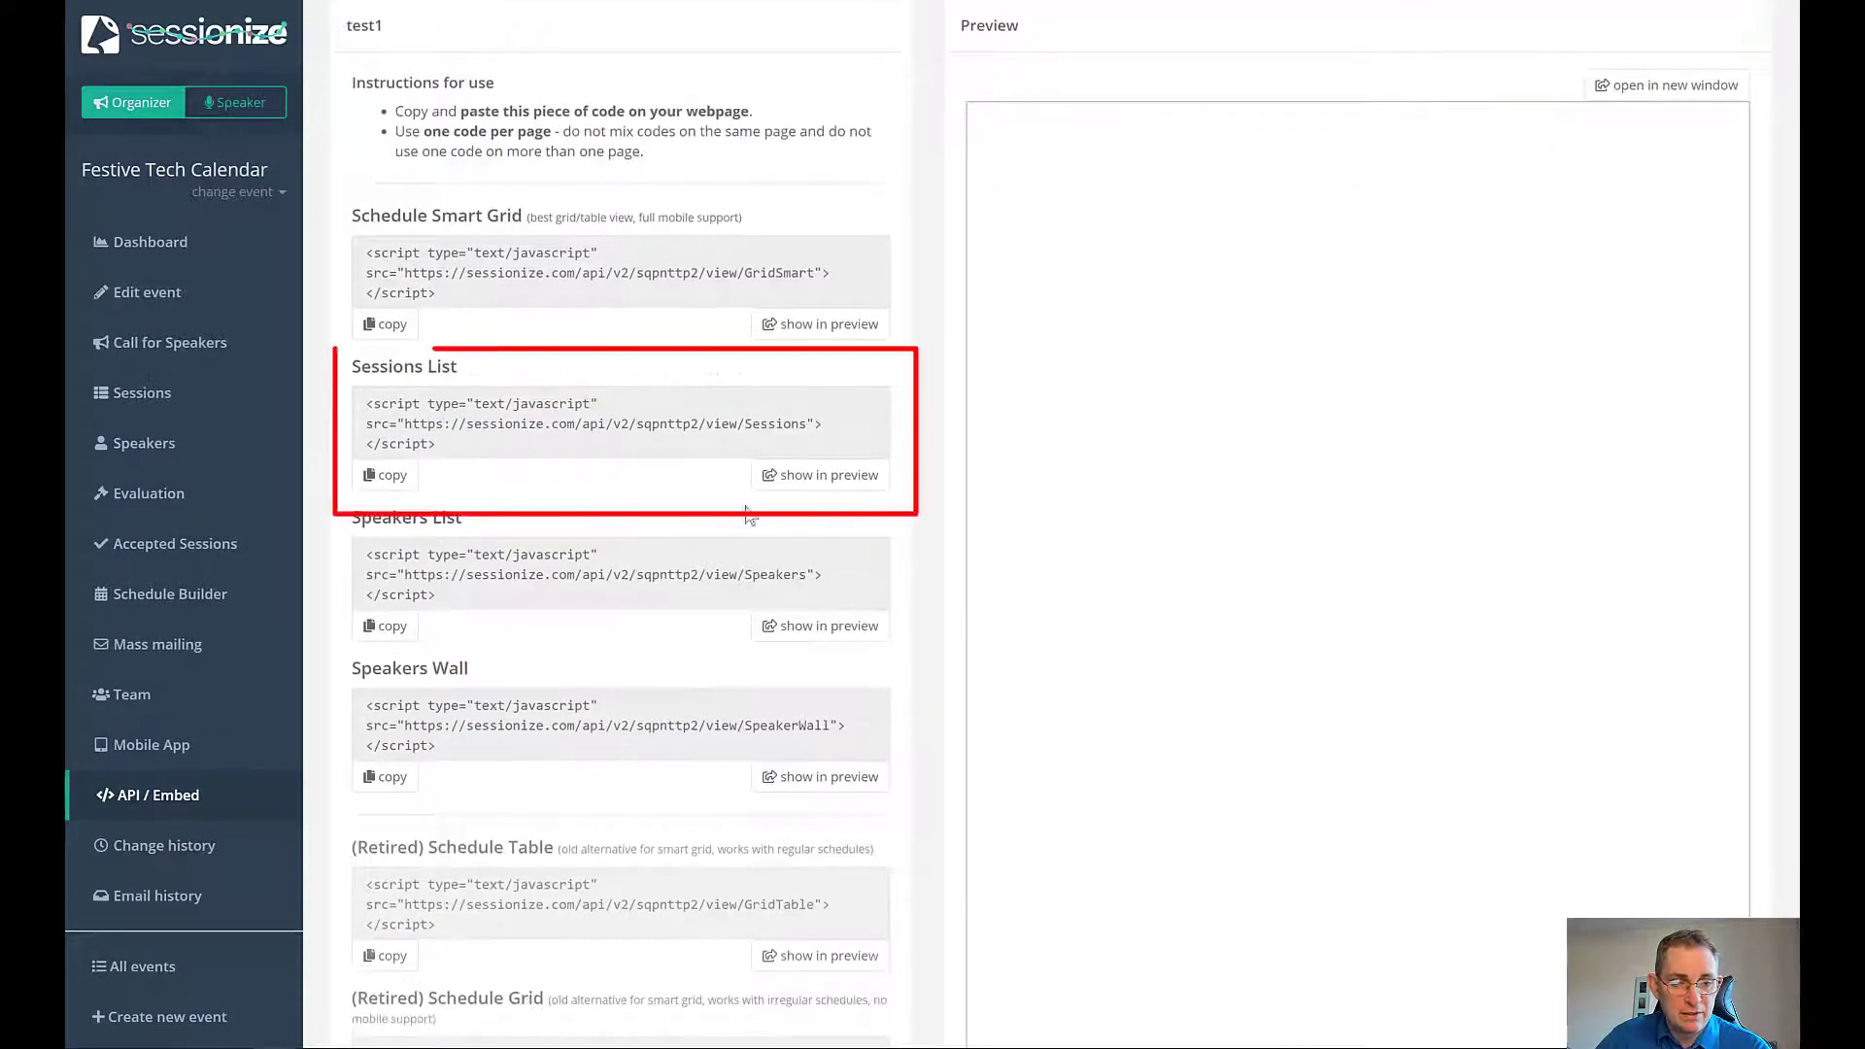
pyautogui.click(821, 475)
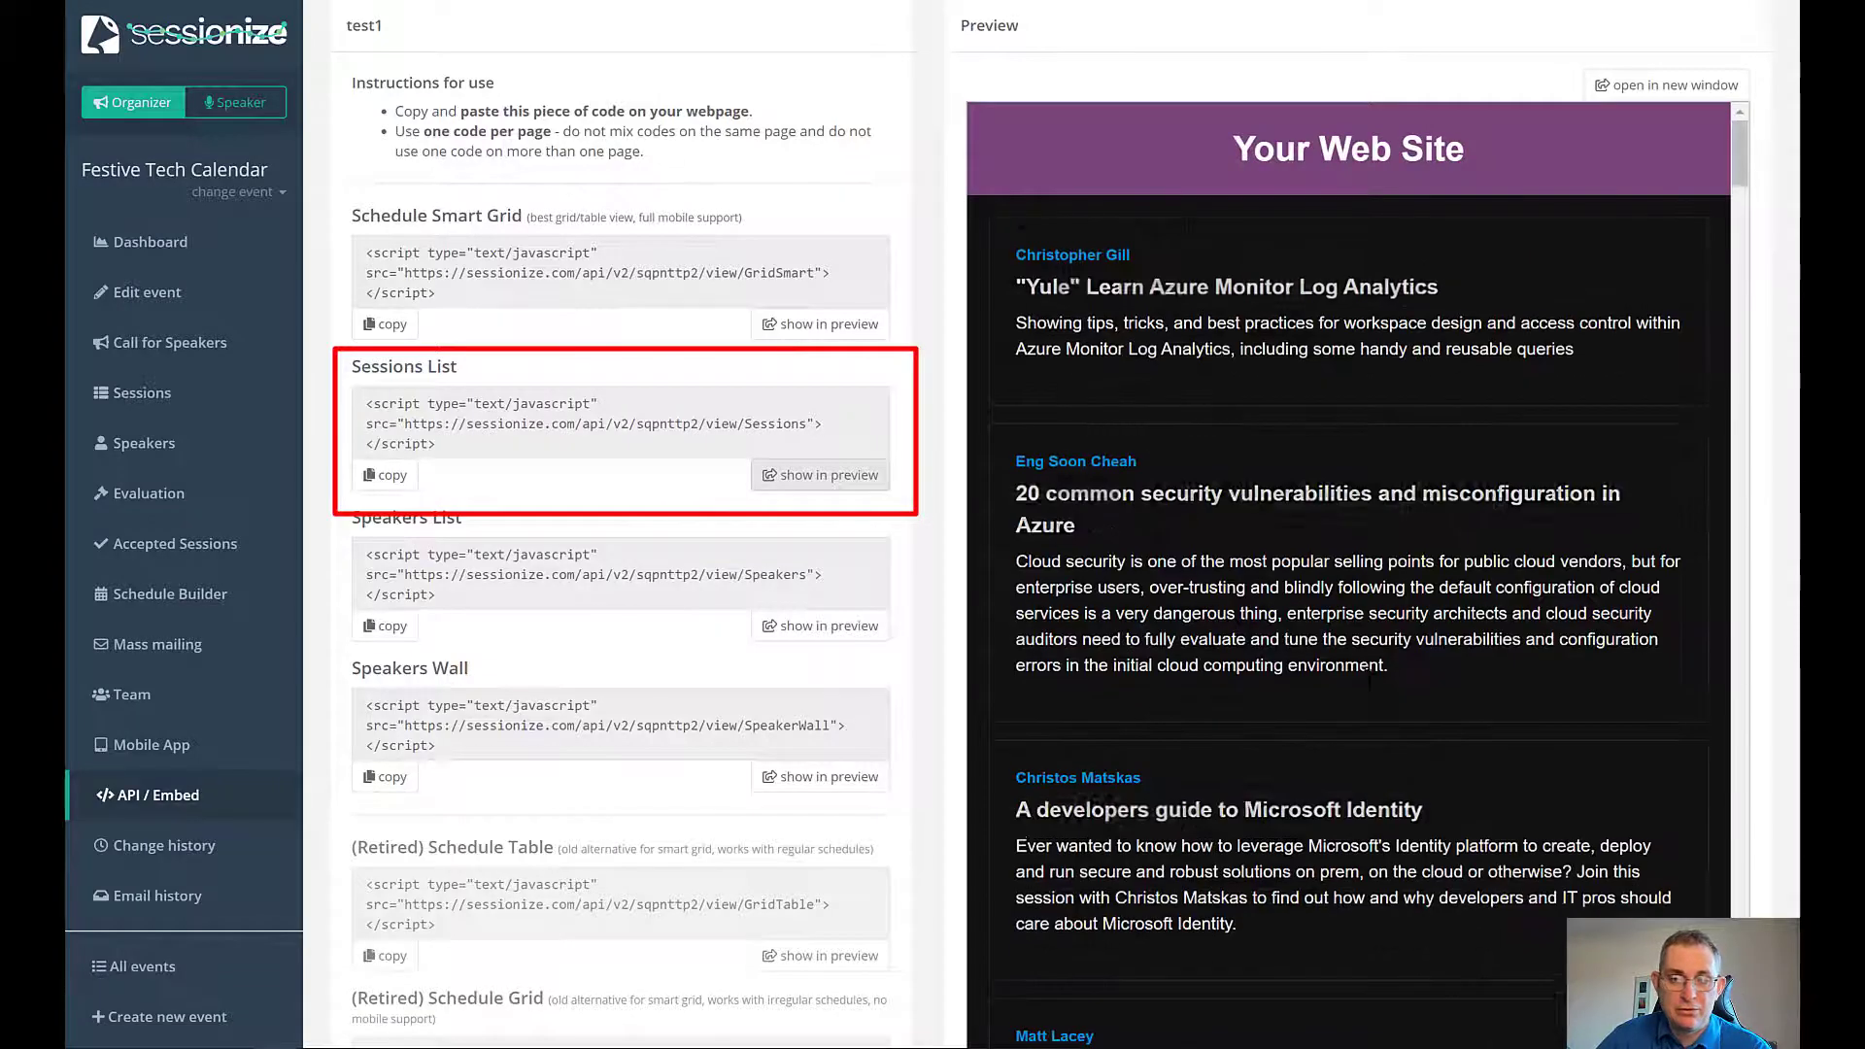
pyautogui.scroll(-6, 1442, 675)
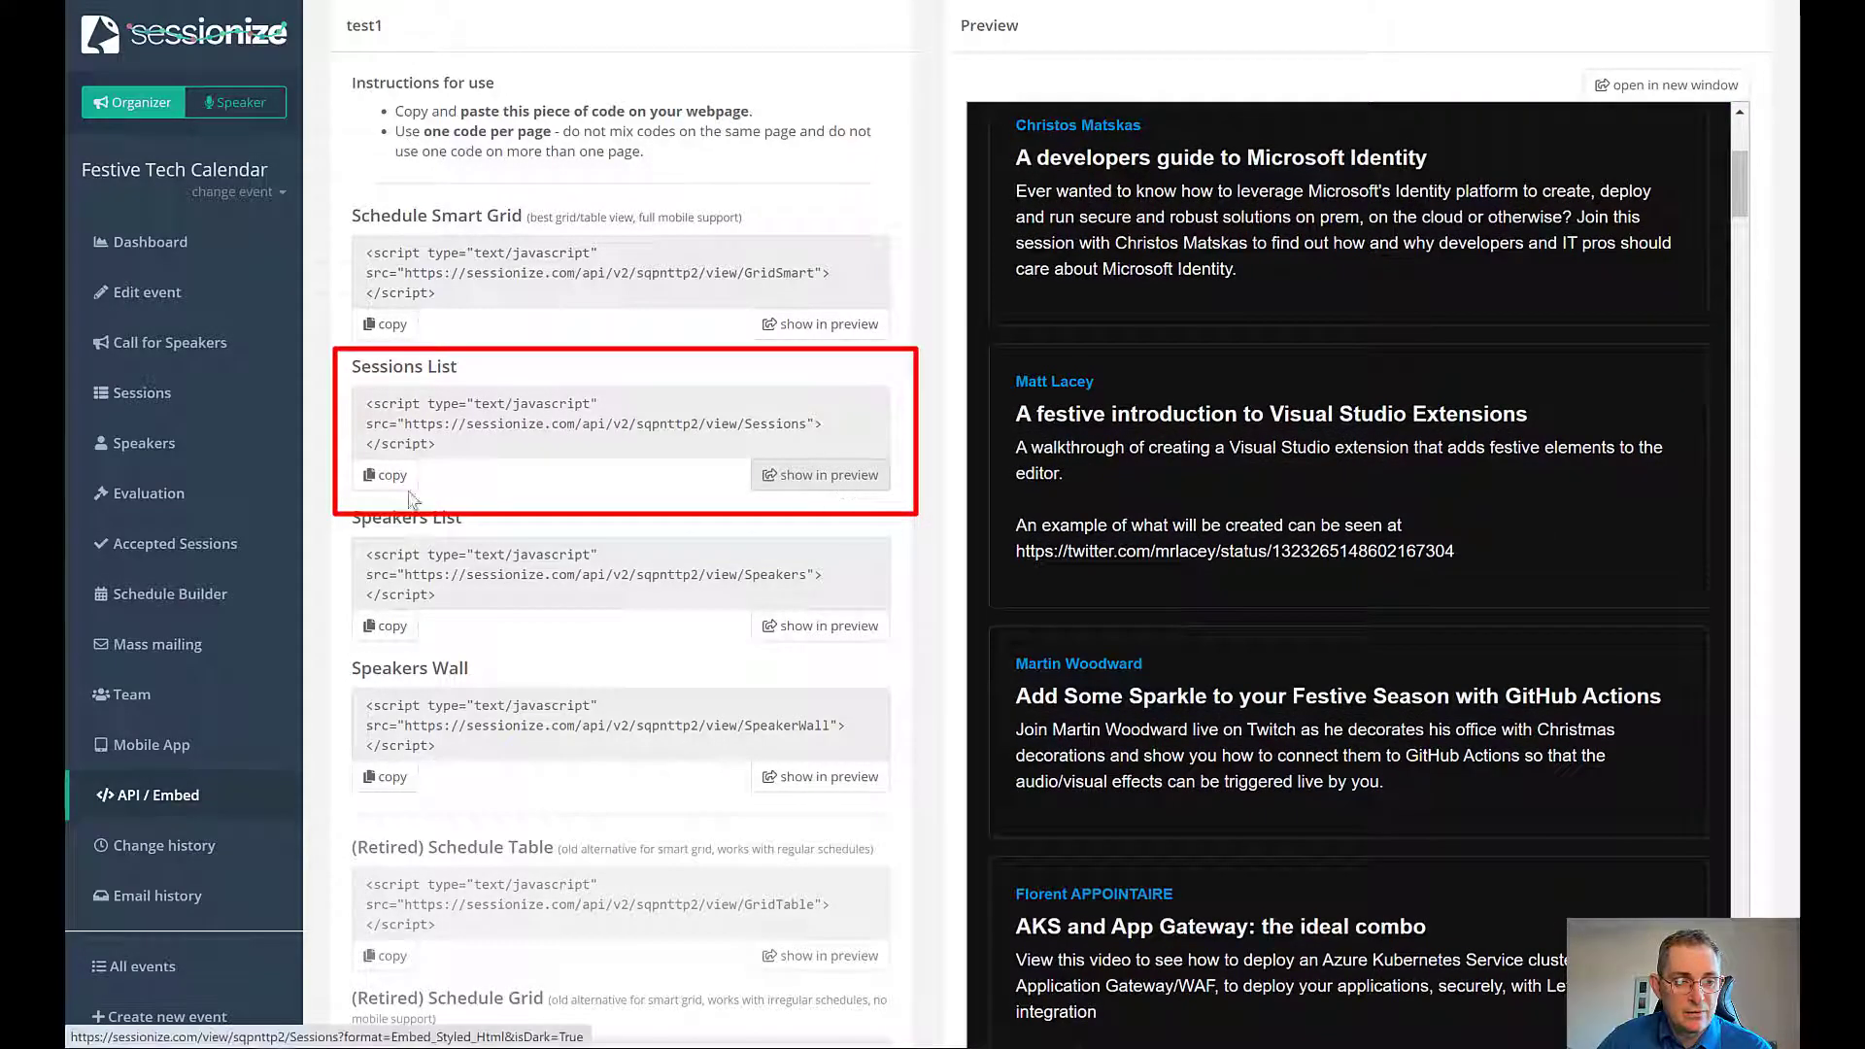
pyautogui.moveTo(439, 445); pyautogui.dragTo(355, 406)
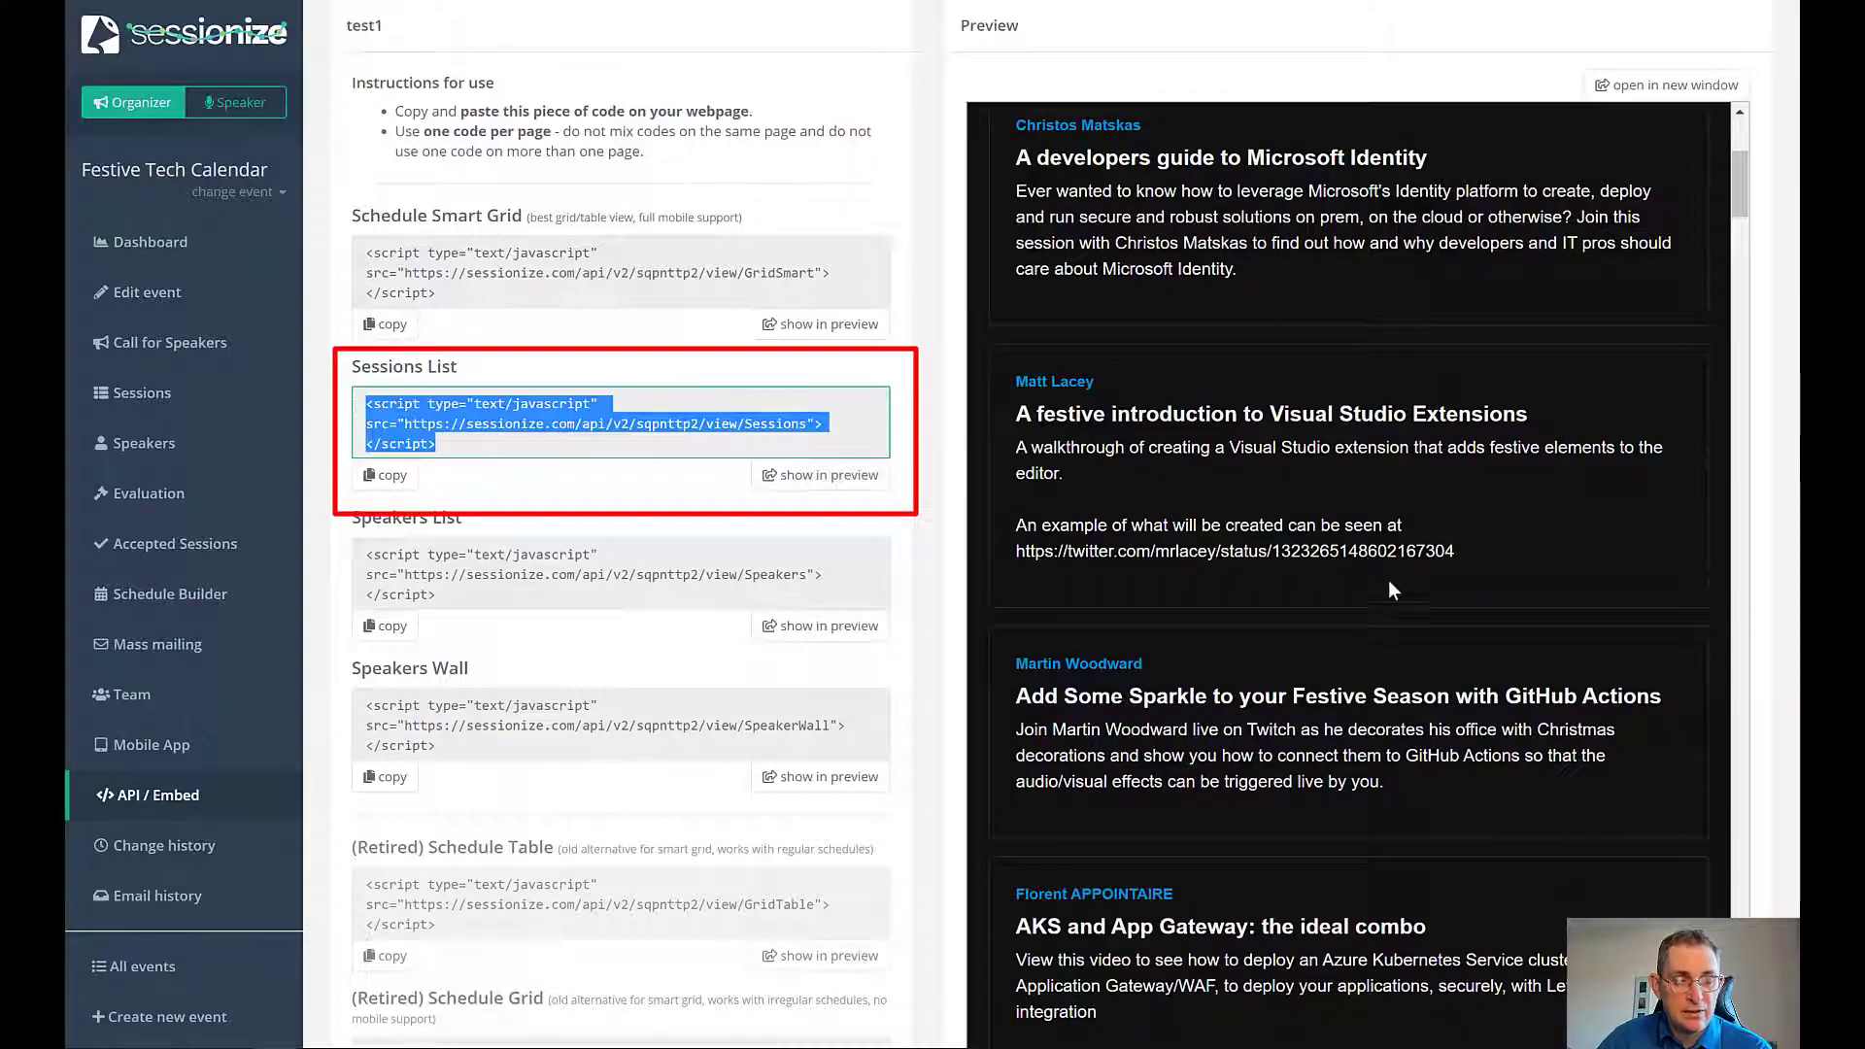
# Preview the Speakers Wall embed as a dark grid of speaker photos.
pyautogui.scroll(-5, 1413, 748)
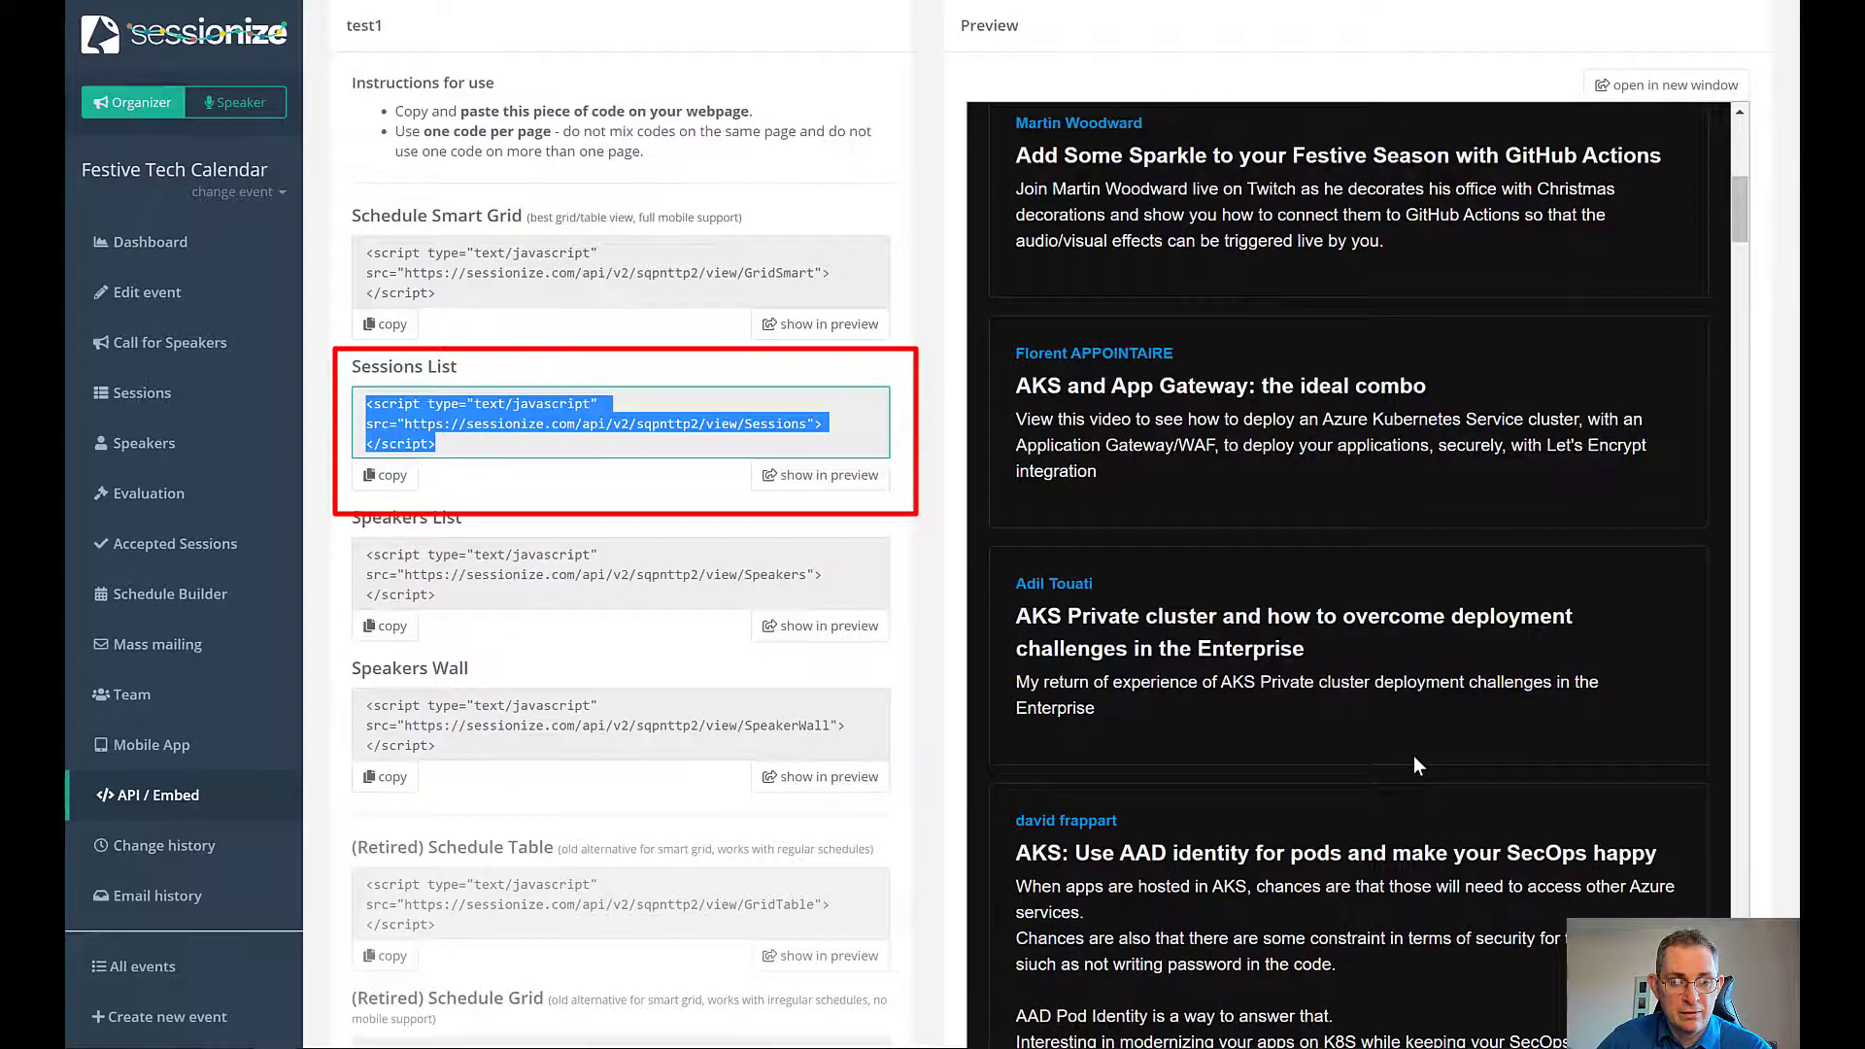
pyautogui.scroll(-9, 1413, 755)
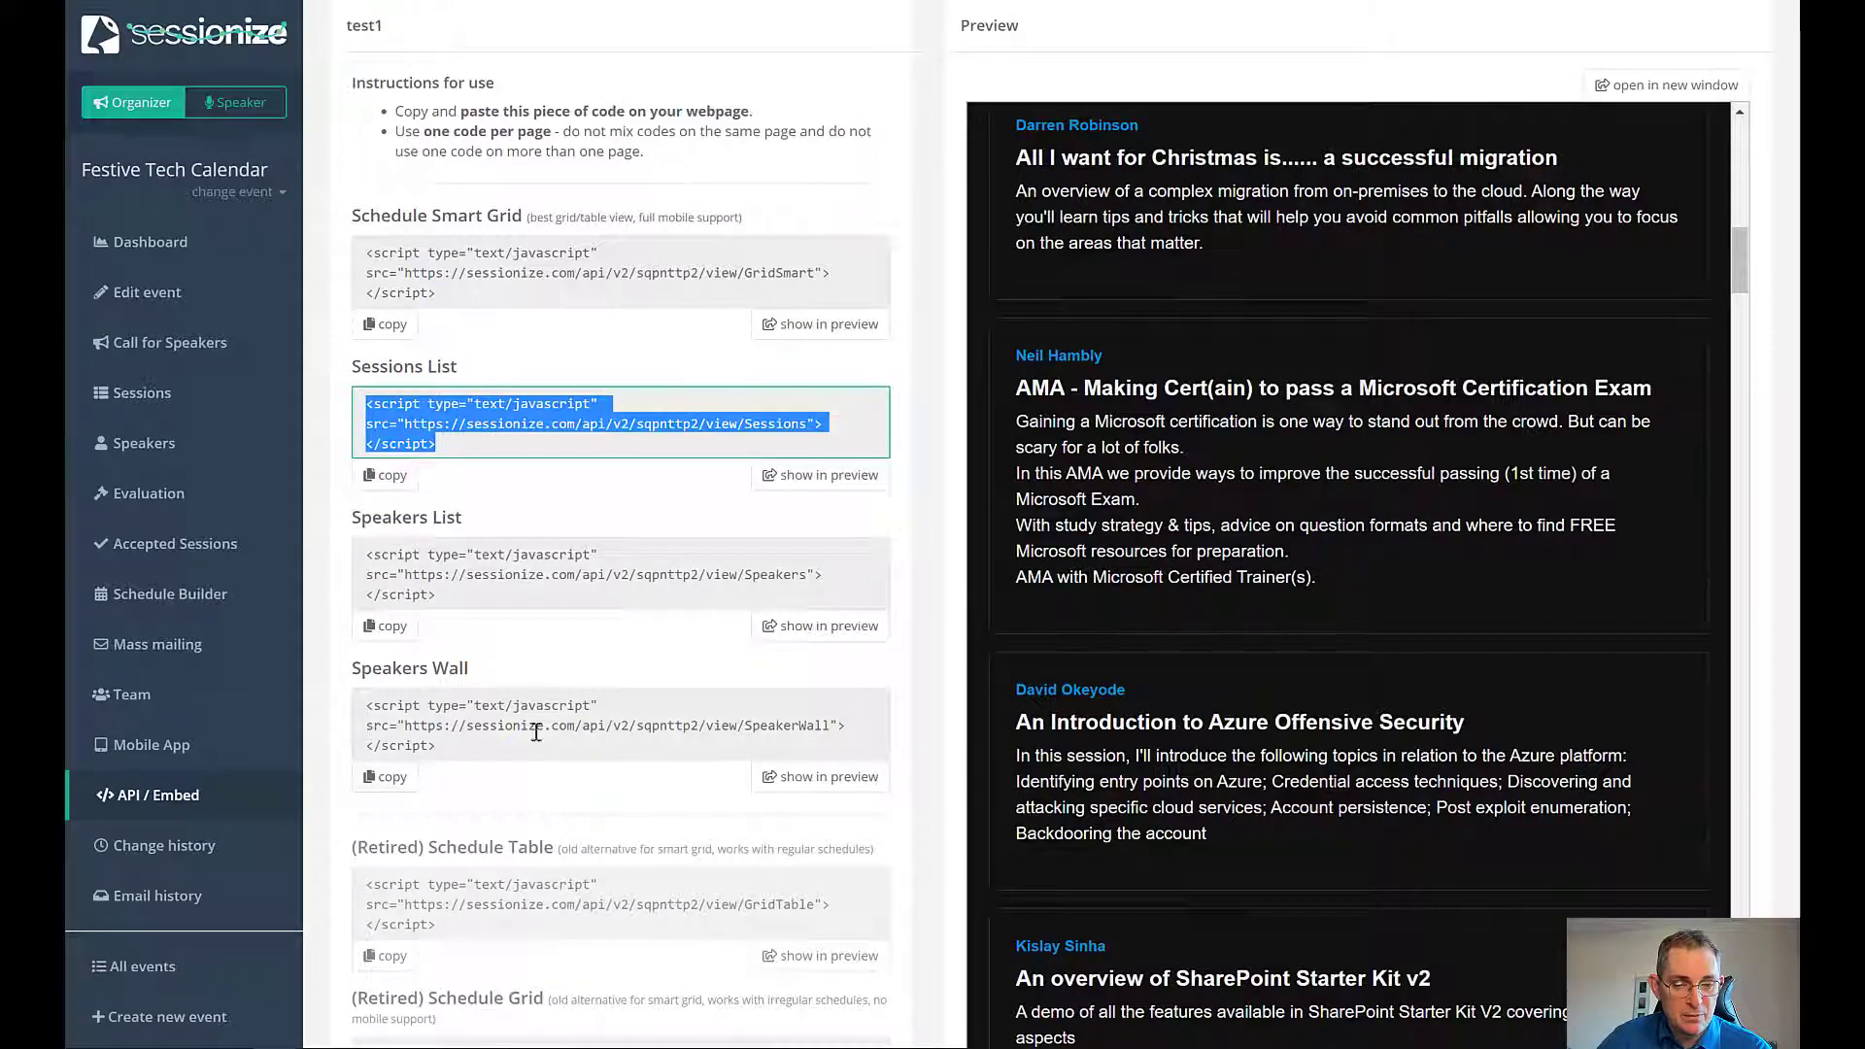
pyautogui.click(851, 779)
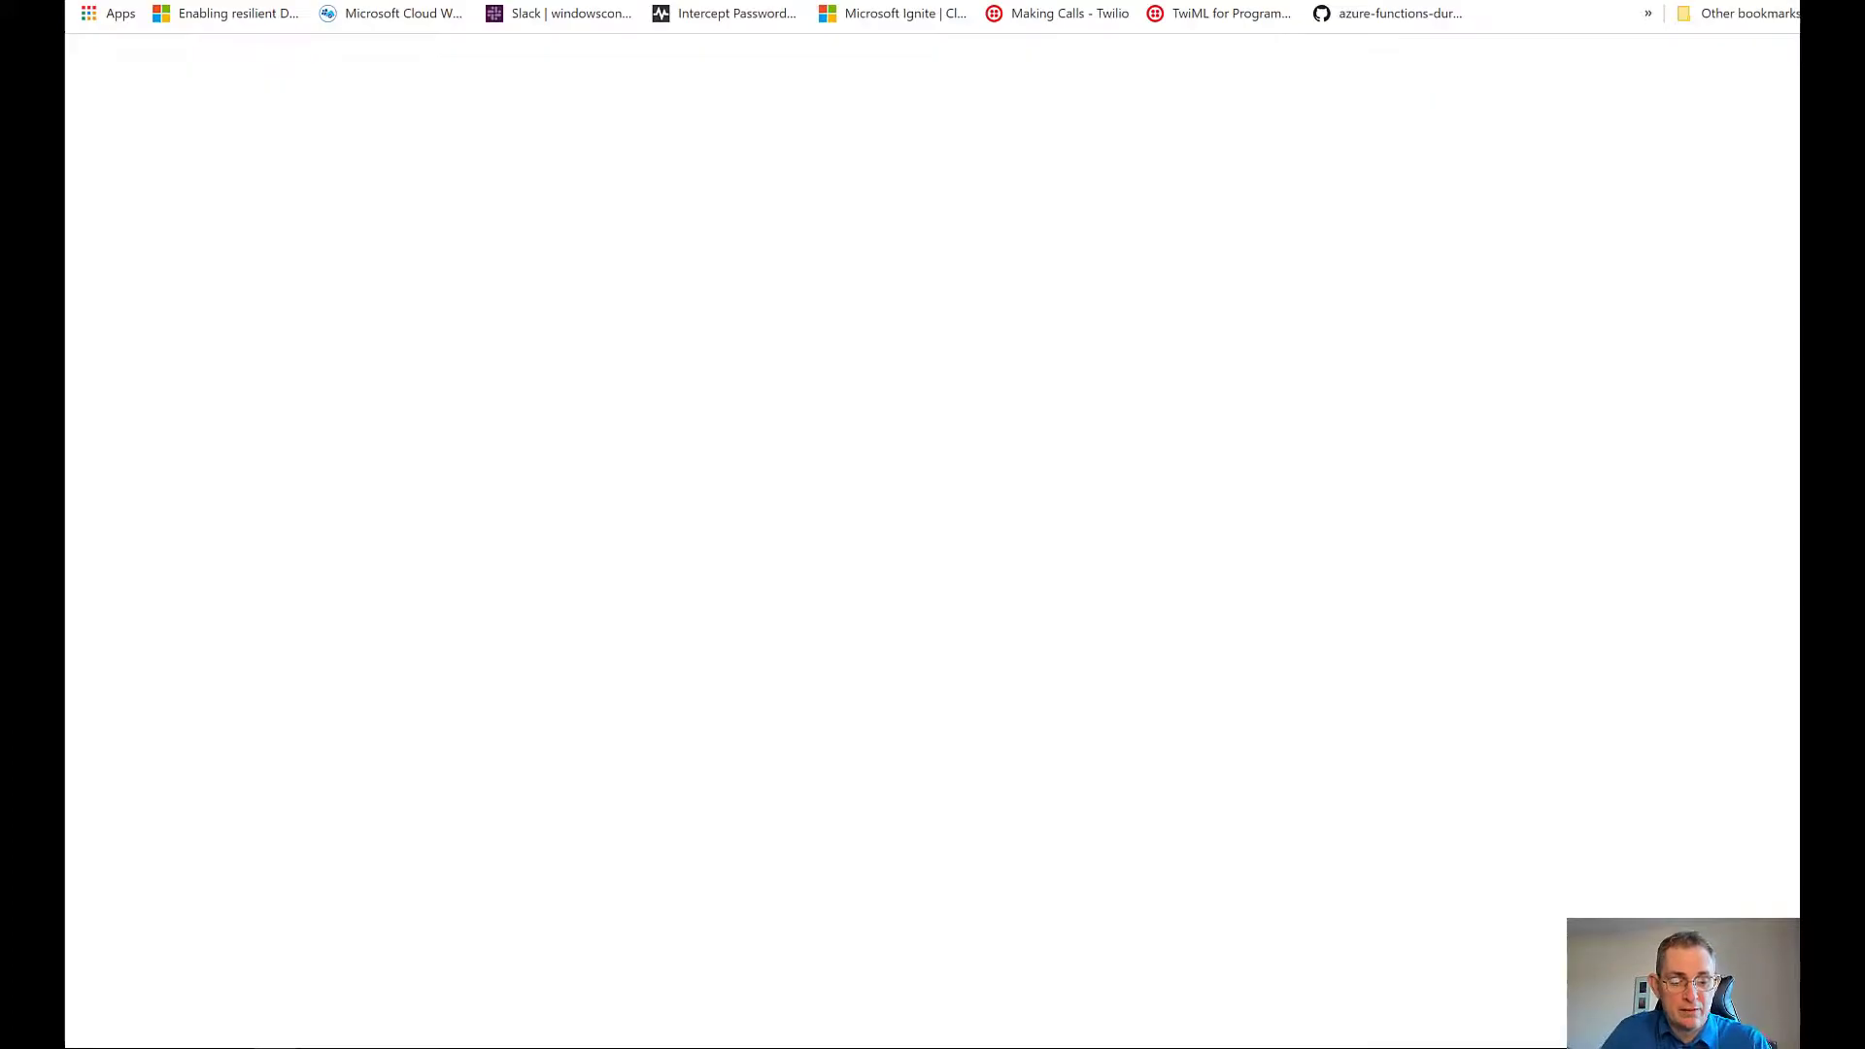
# Open festivetechcalendar.com and scroll through the embedded speaker photo grid in its Speakers section.
pyautogui.write('fest')
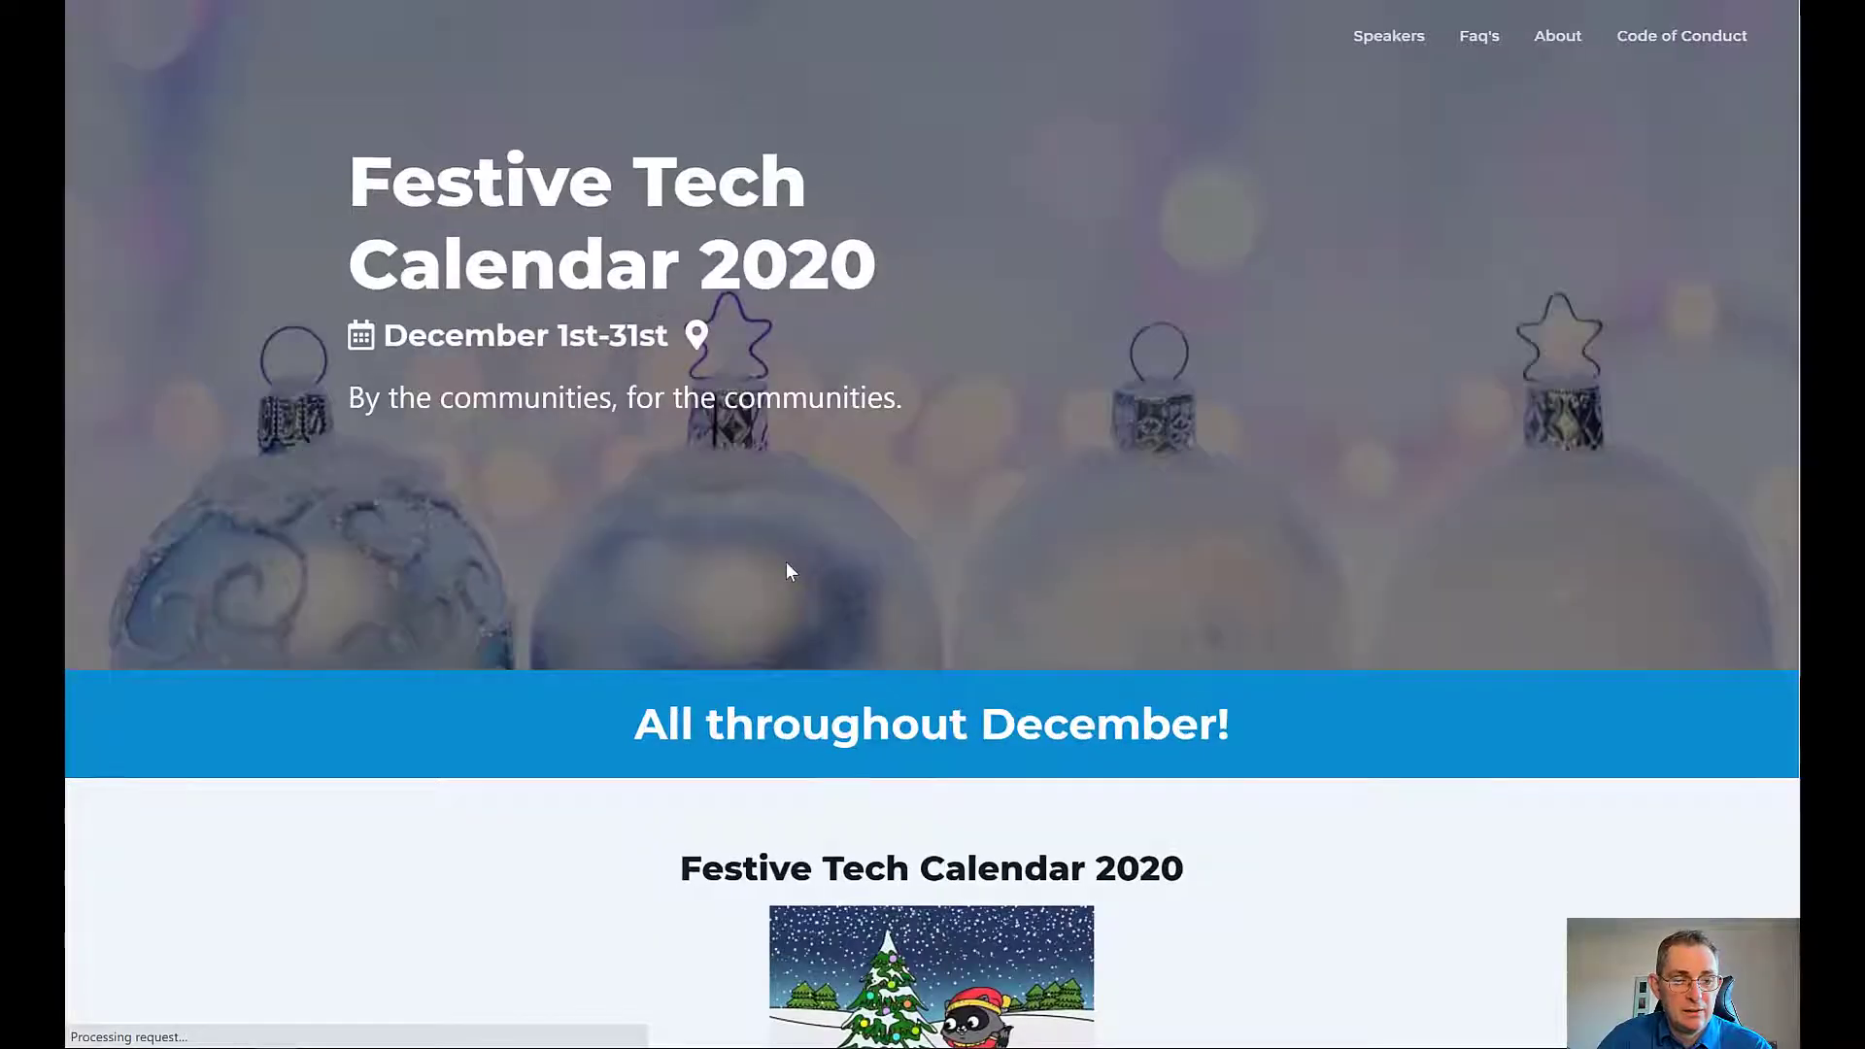
pyautogui.scroll(-15, 785, 562)
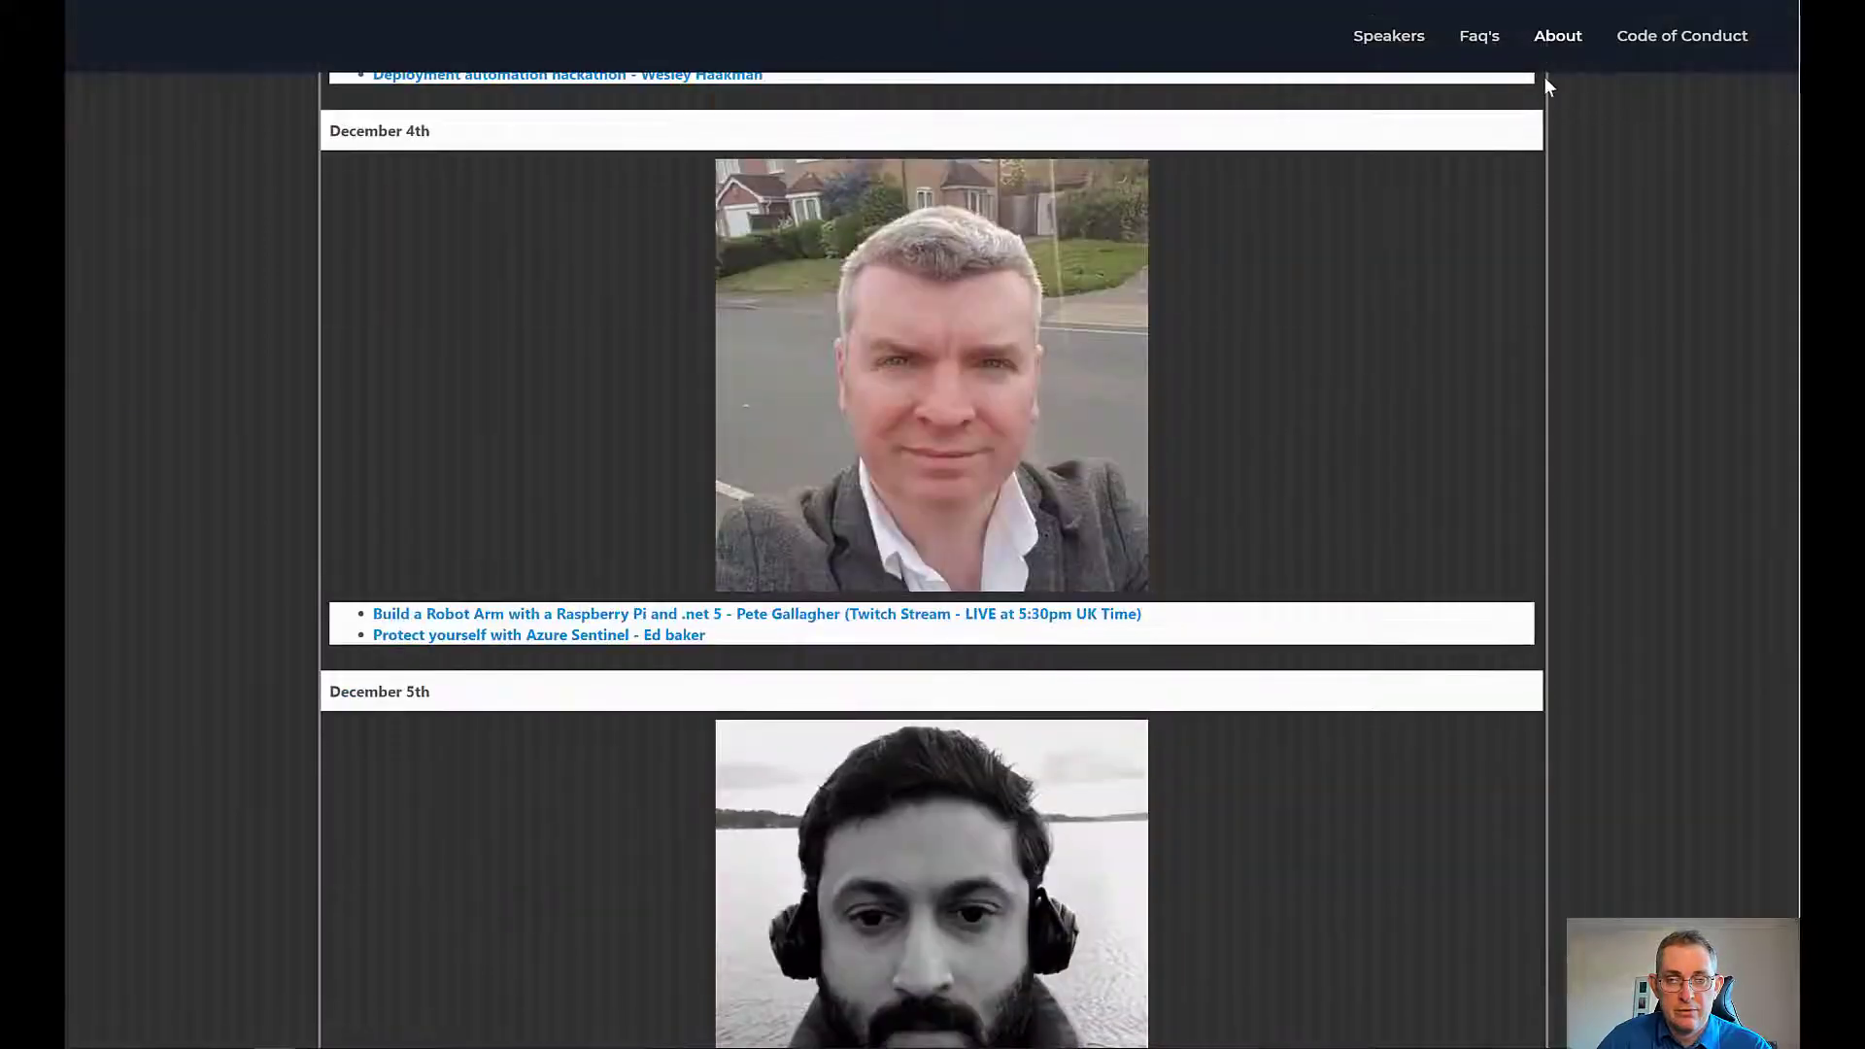
pyautogui.click(1389, 39)
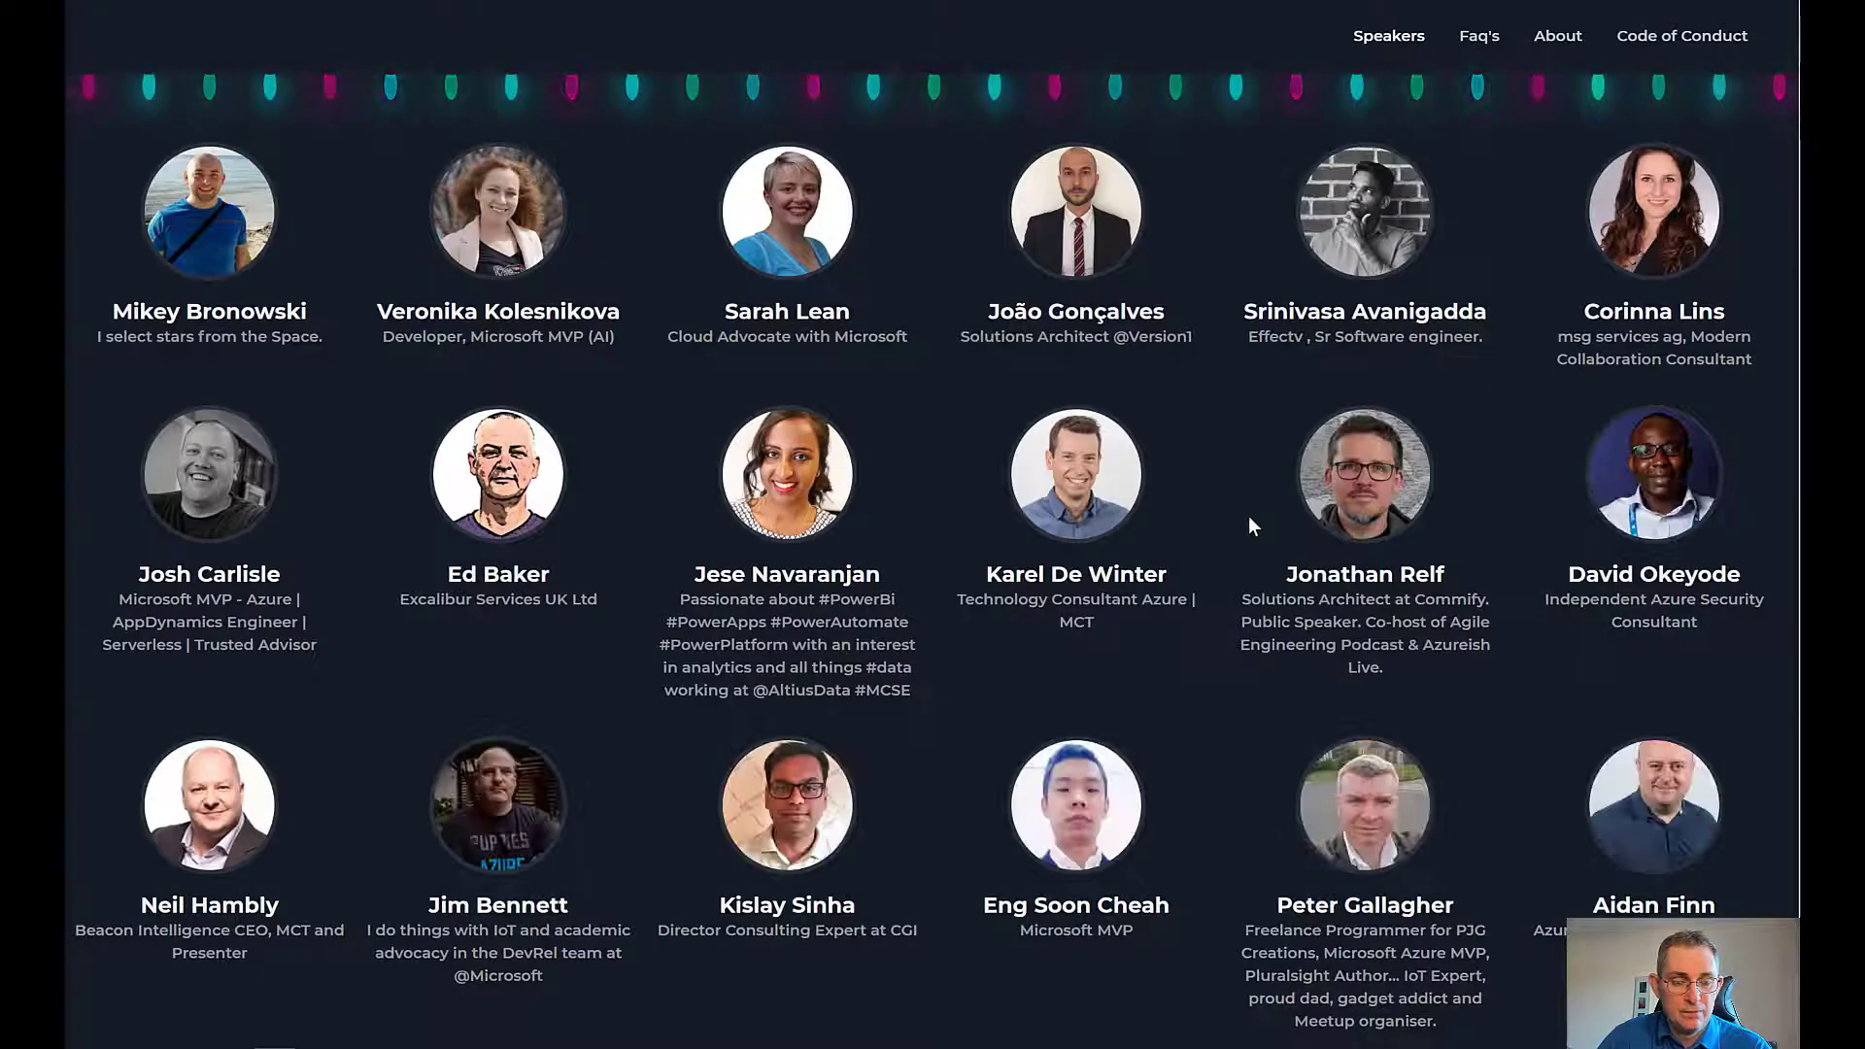
pyautogui.scroll(-3, 1249, 516)
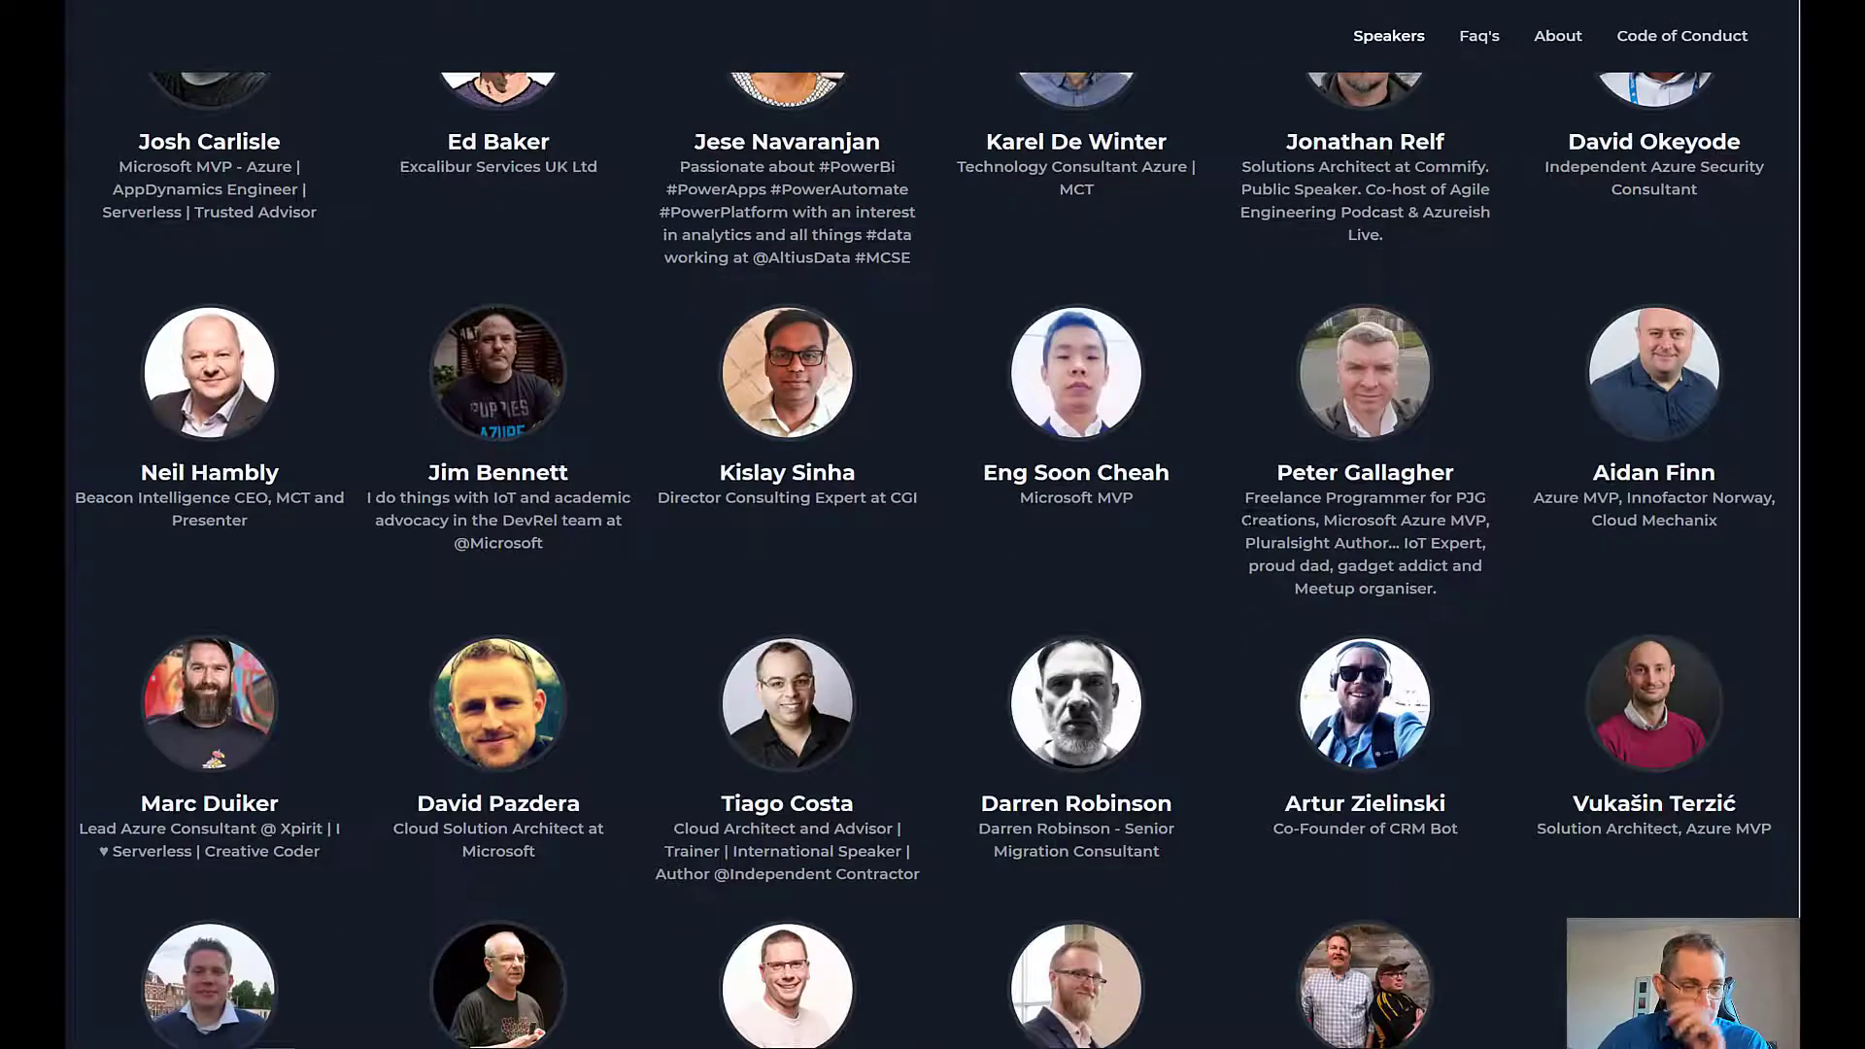
pyautogui.scroll(-5, 1250, 523)
pyautogui.scroll(-12, 1245, 522)
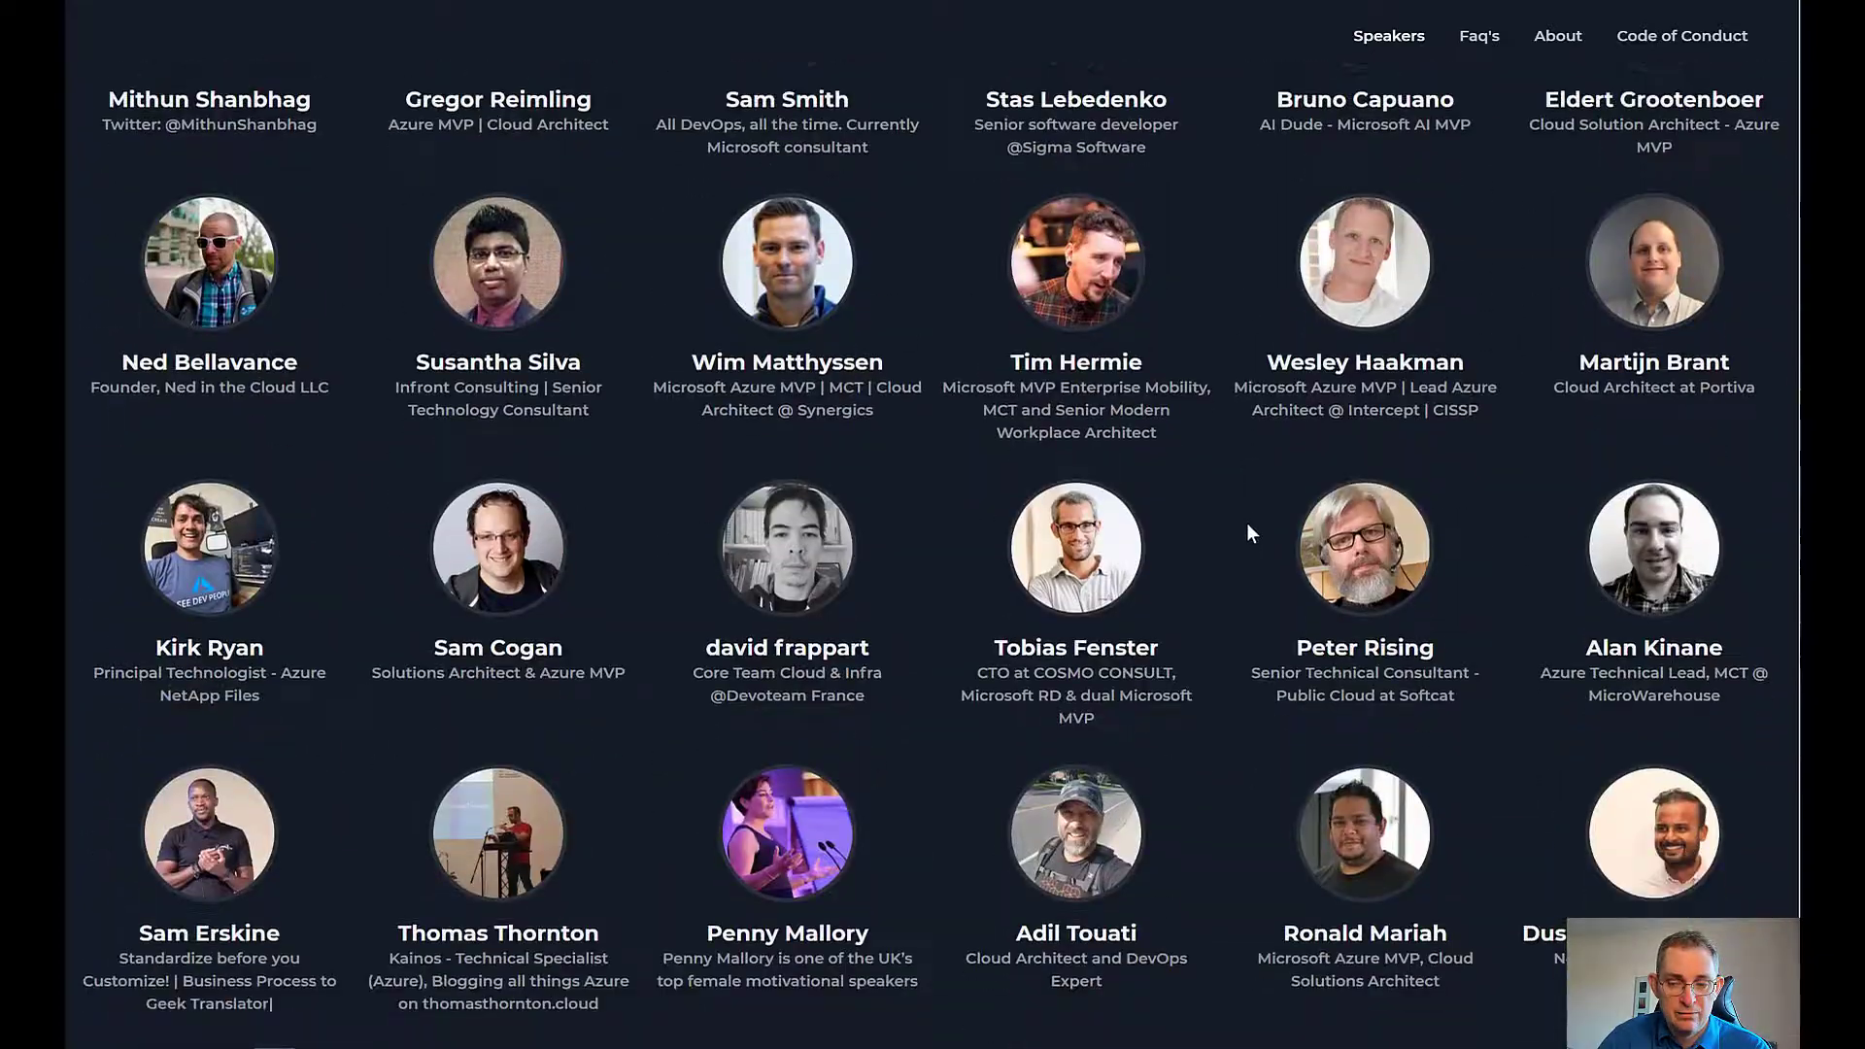
pyautogui.scroll(-3, 1247, 537)
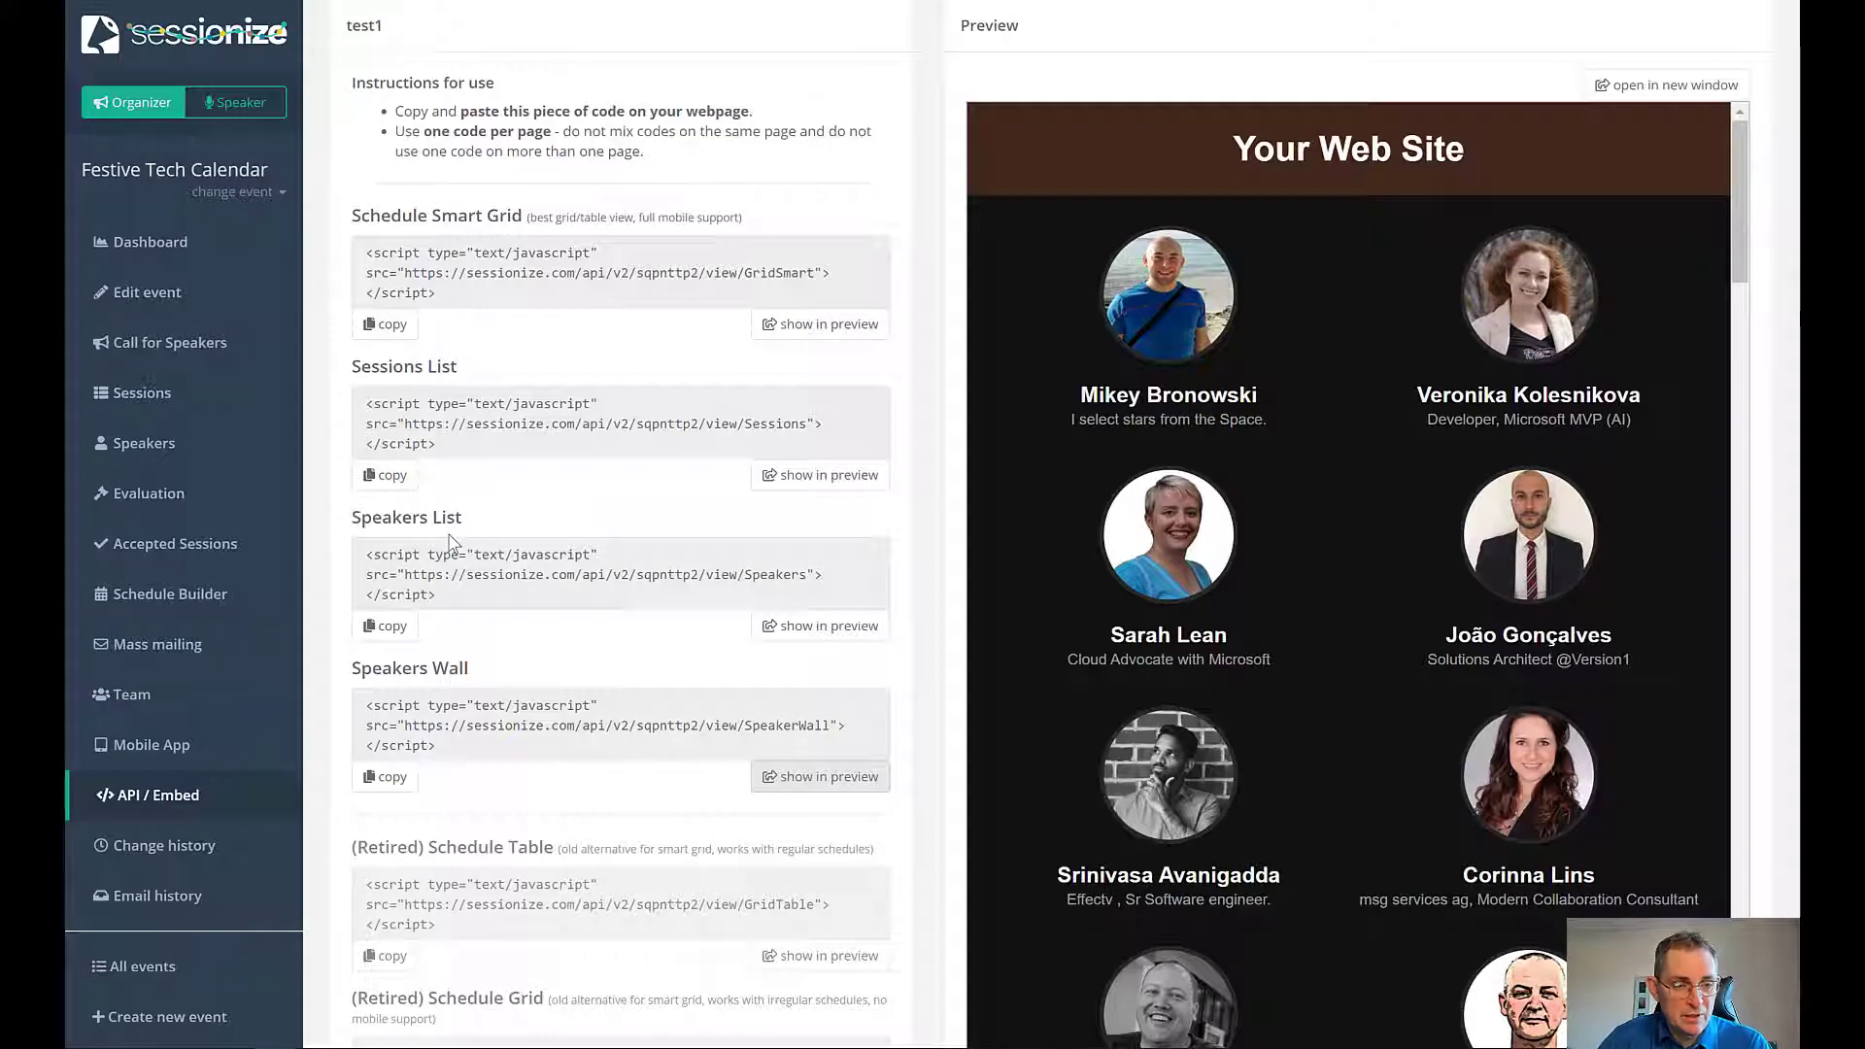
# Go via Change history to Email history, listing sent messages like session acceptances, all Delivered.
pyautogui.scroll(-3, 597, 814)
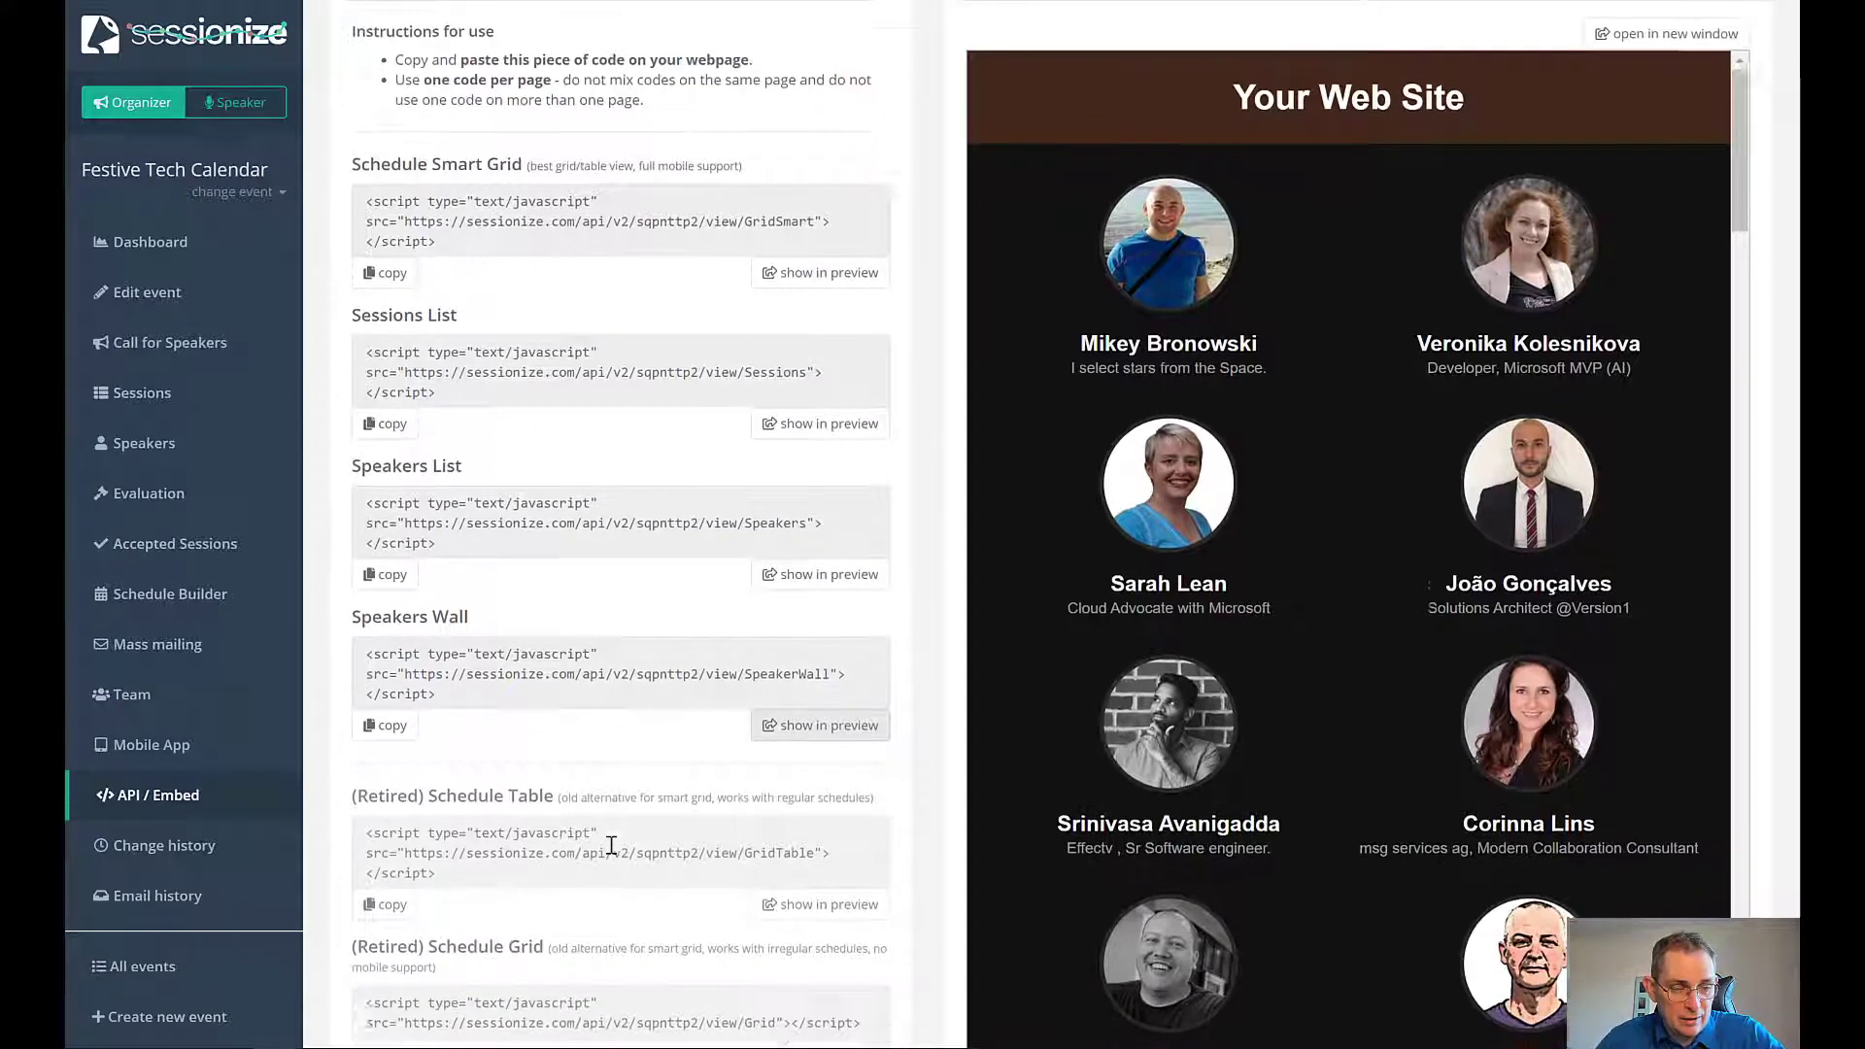
pyautogui.scroll(1, 515, 823)
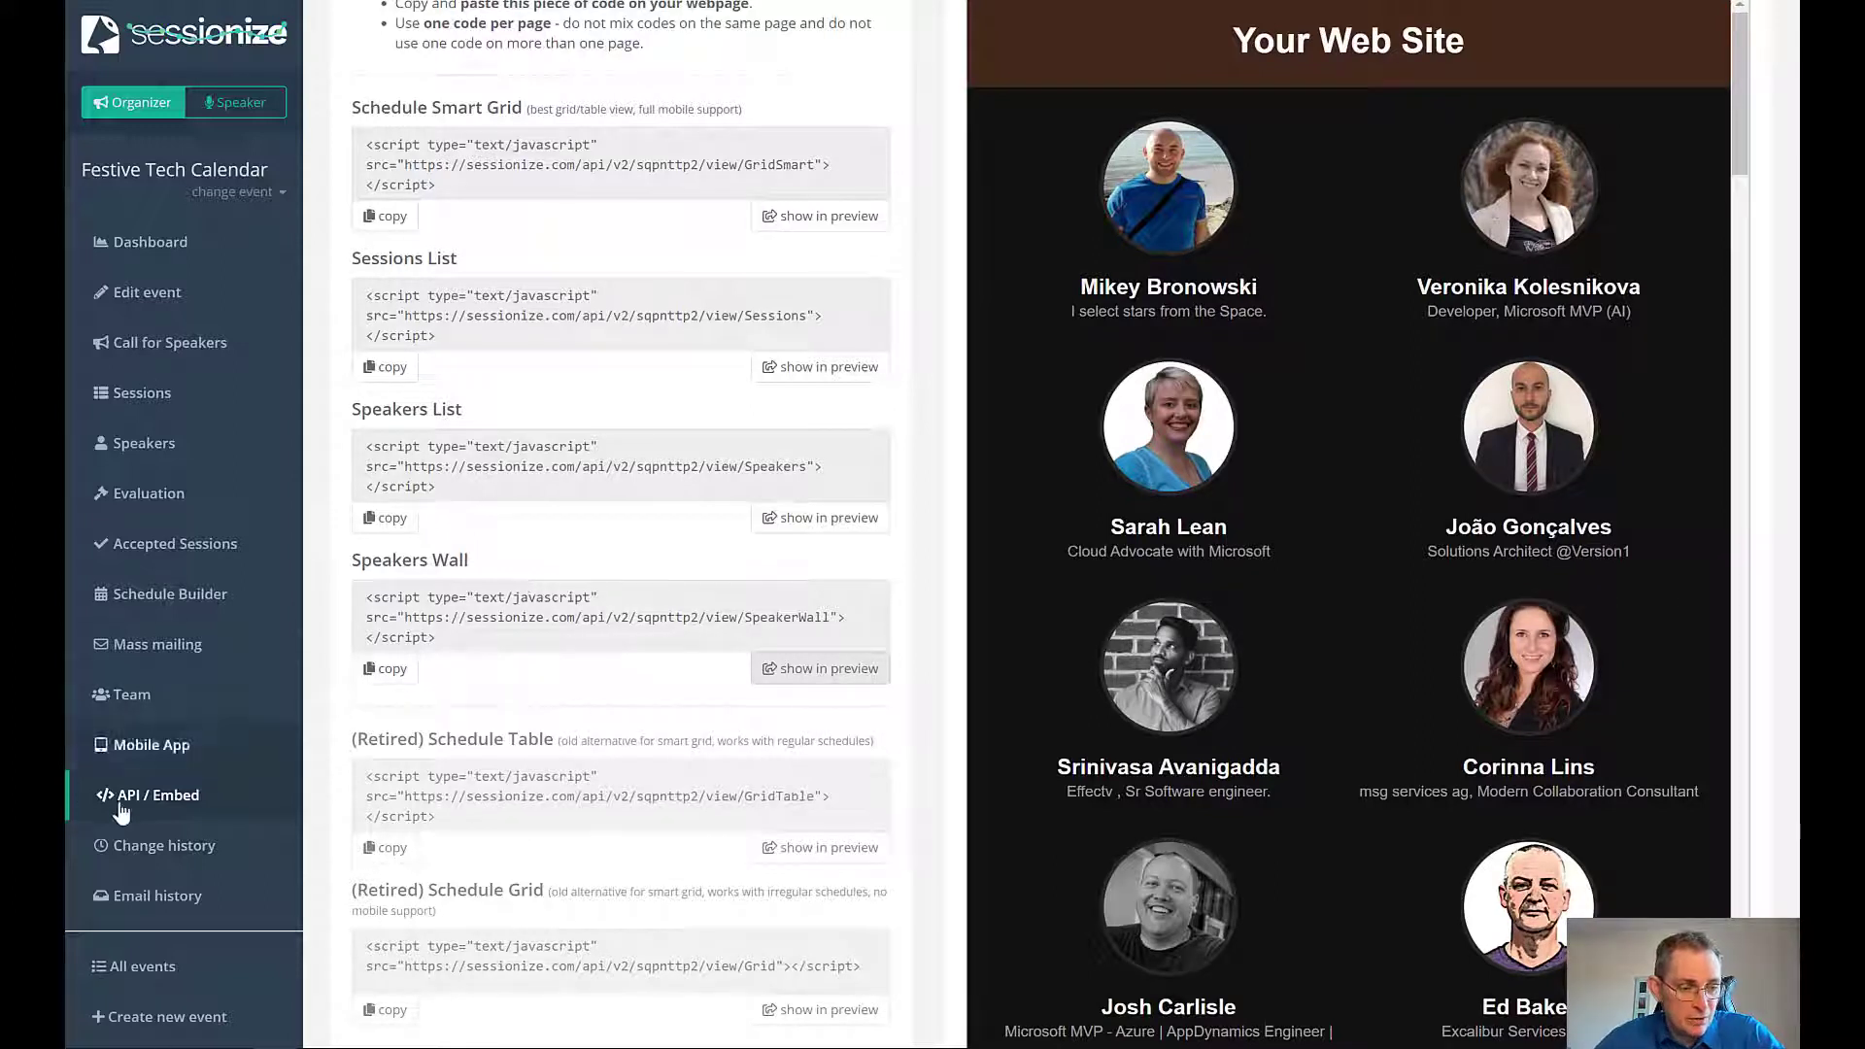
pyautogui.click(182, 863)
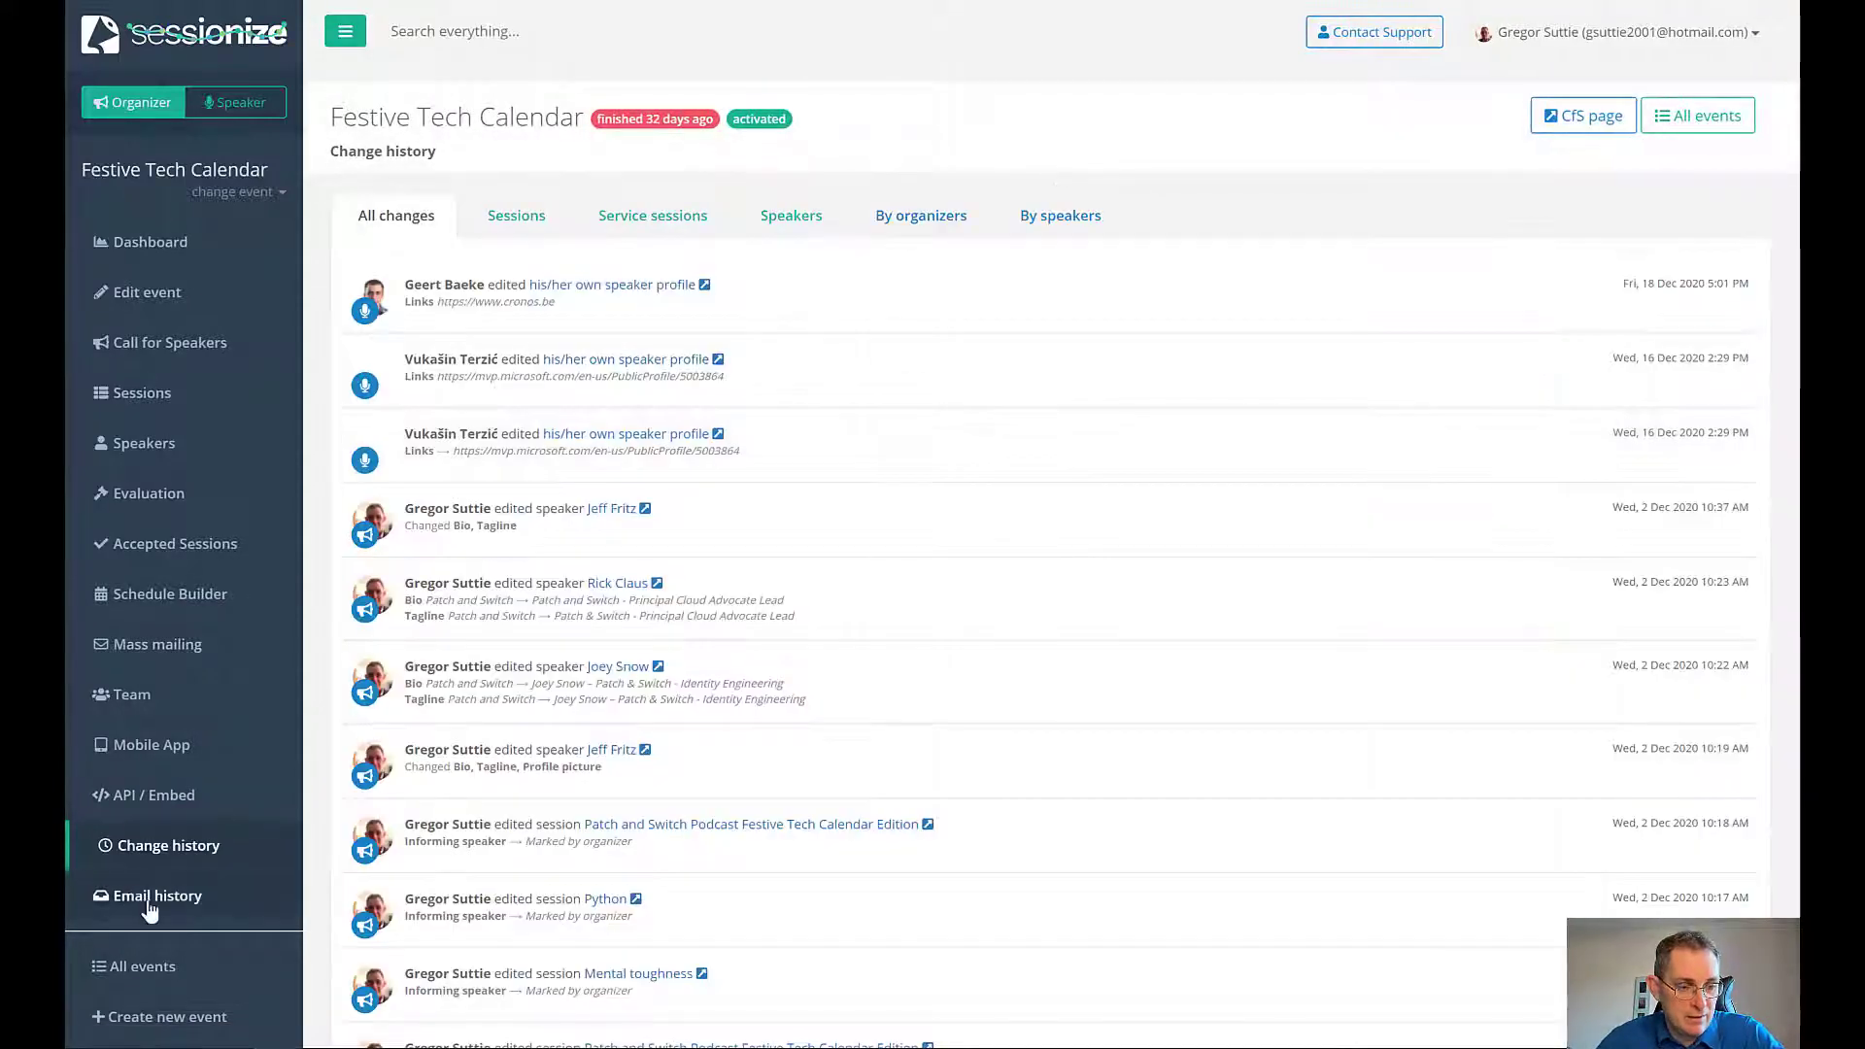
pyautogui.click(151, 899)
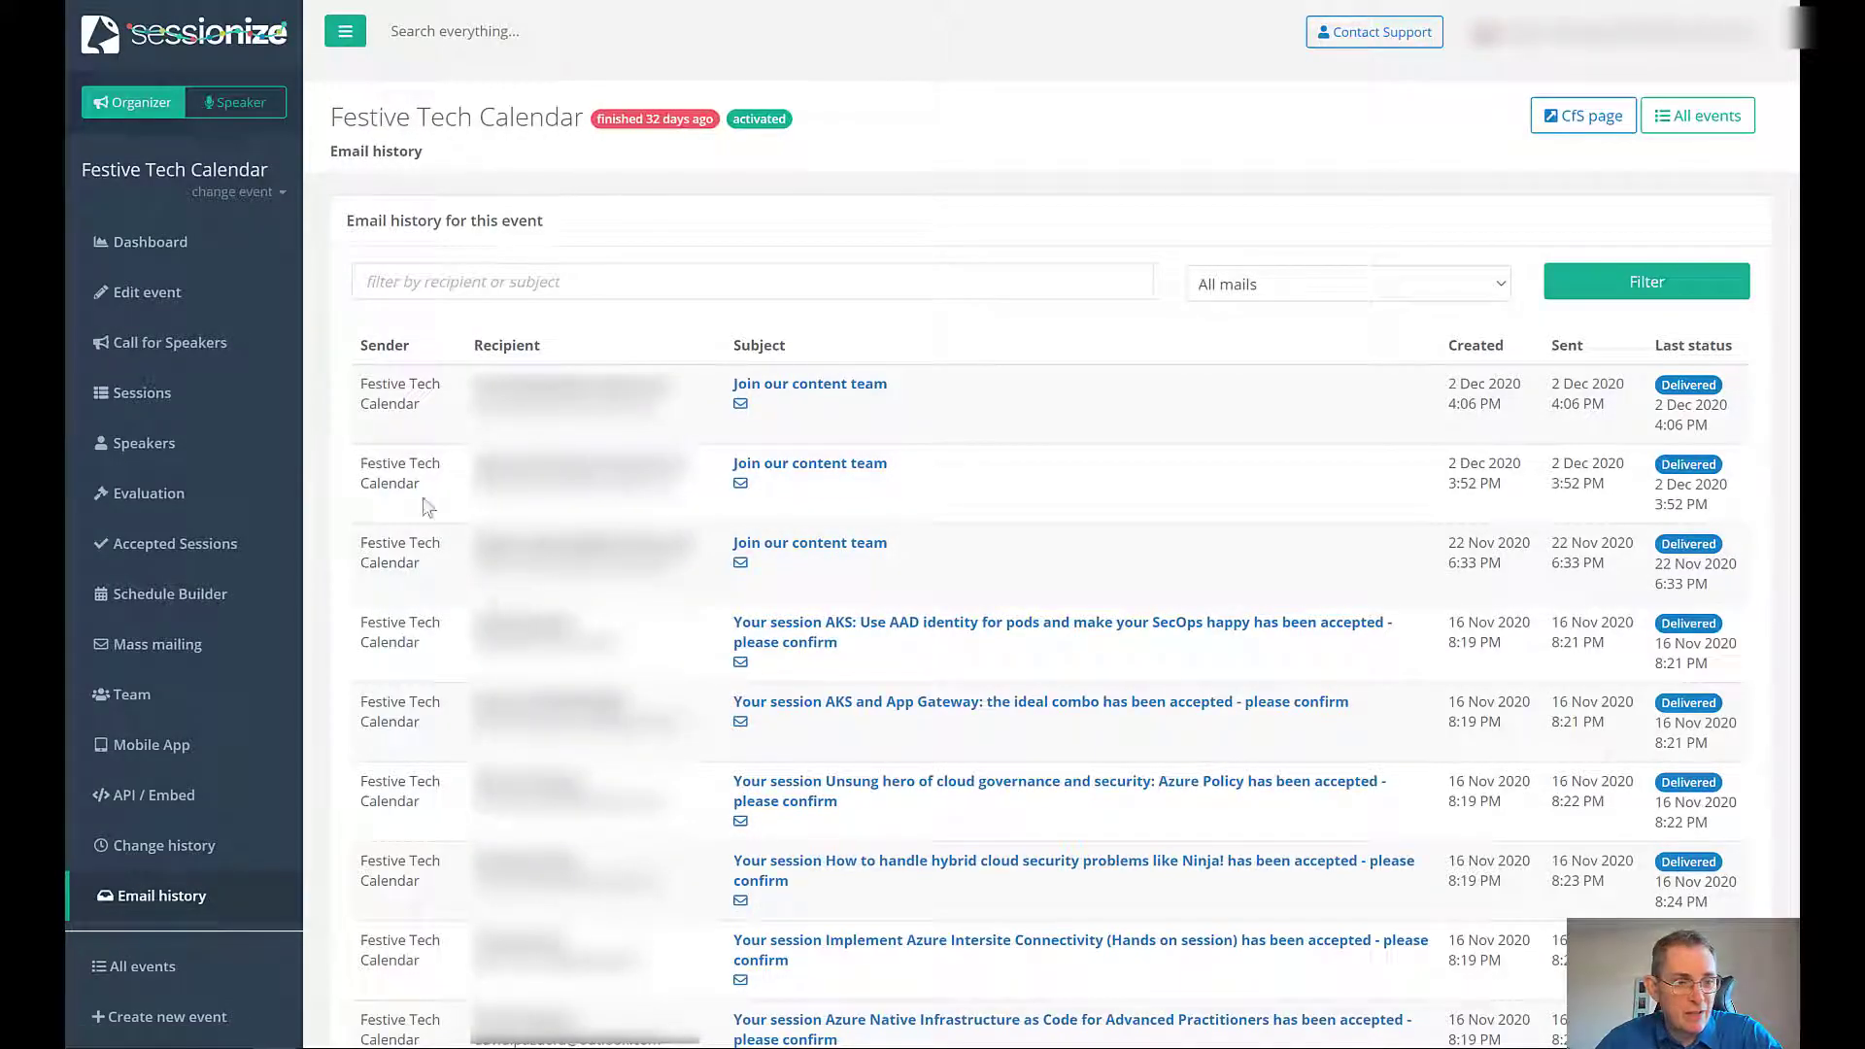
# Go back to the Festive Tech Calendar Dashboard and scroll to the call-for-speakers stats and Smart Task List.
pyautogui.click(173, 247)
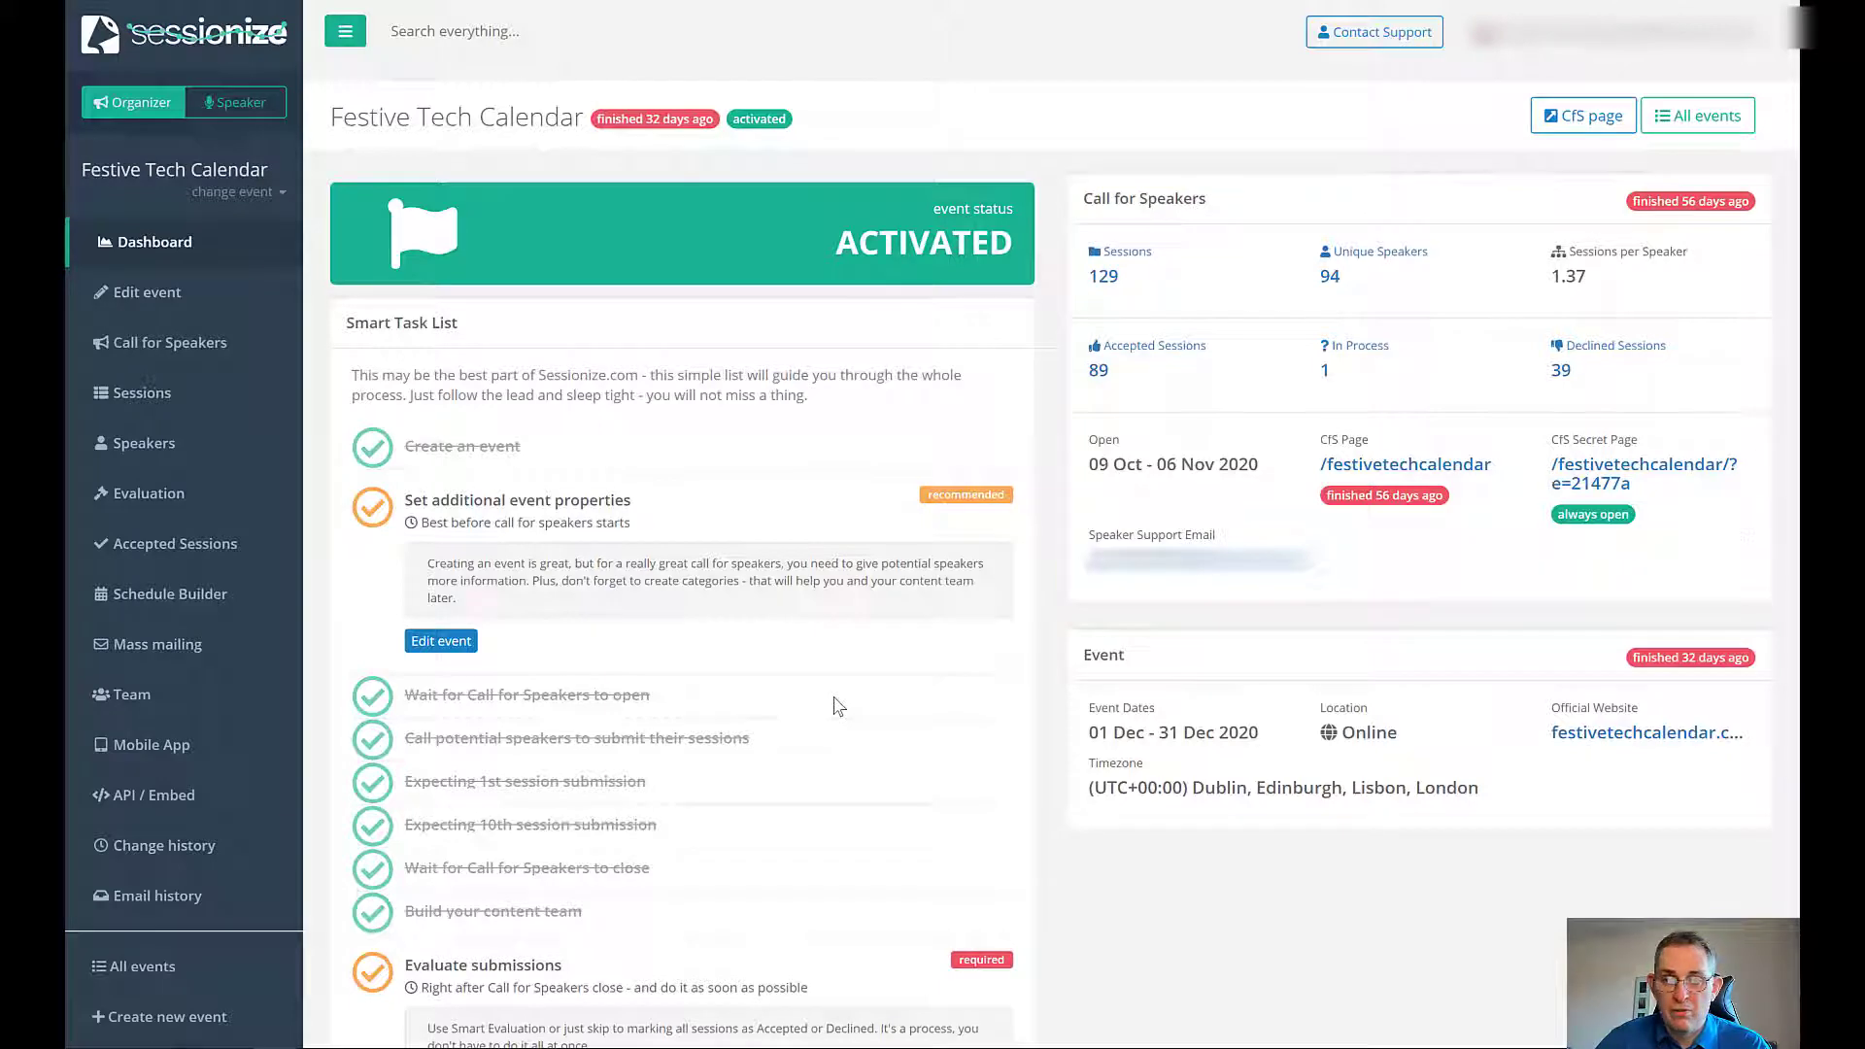
pyautogui.scroll(-3, 833, 706)
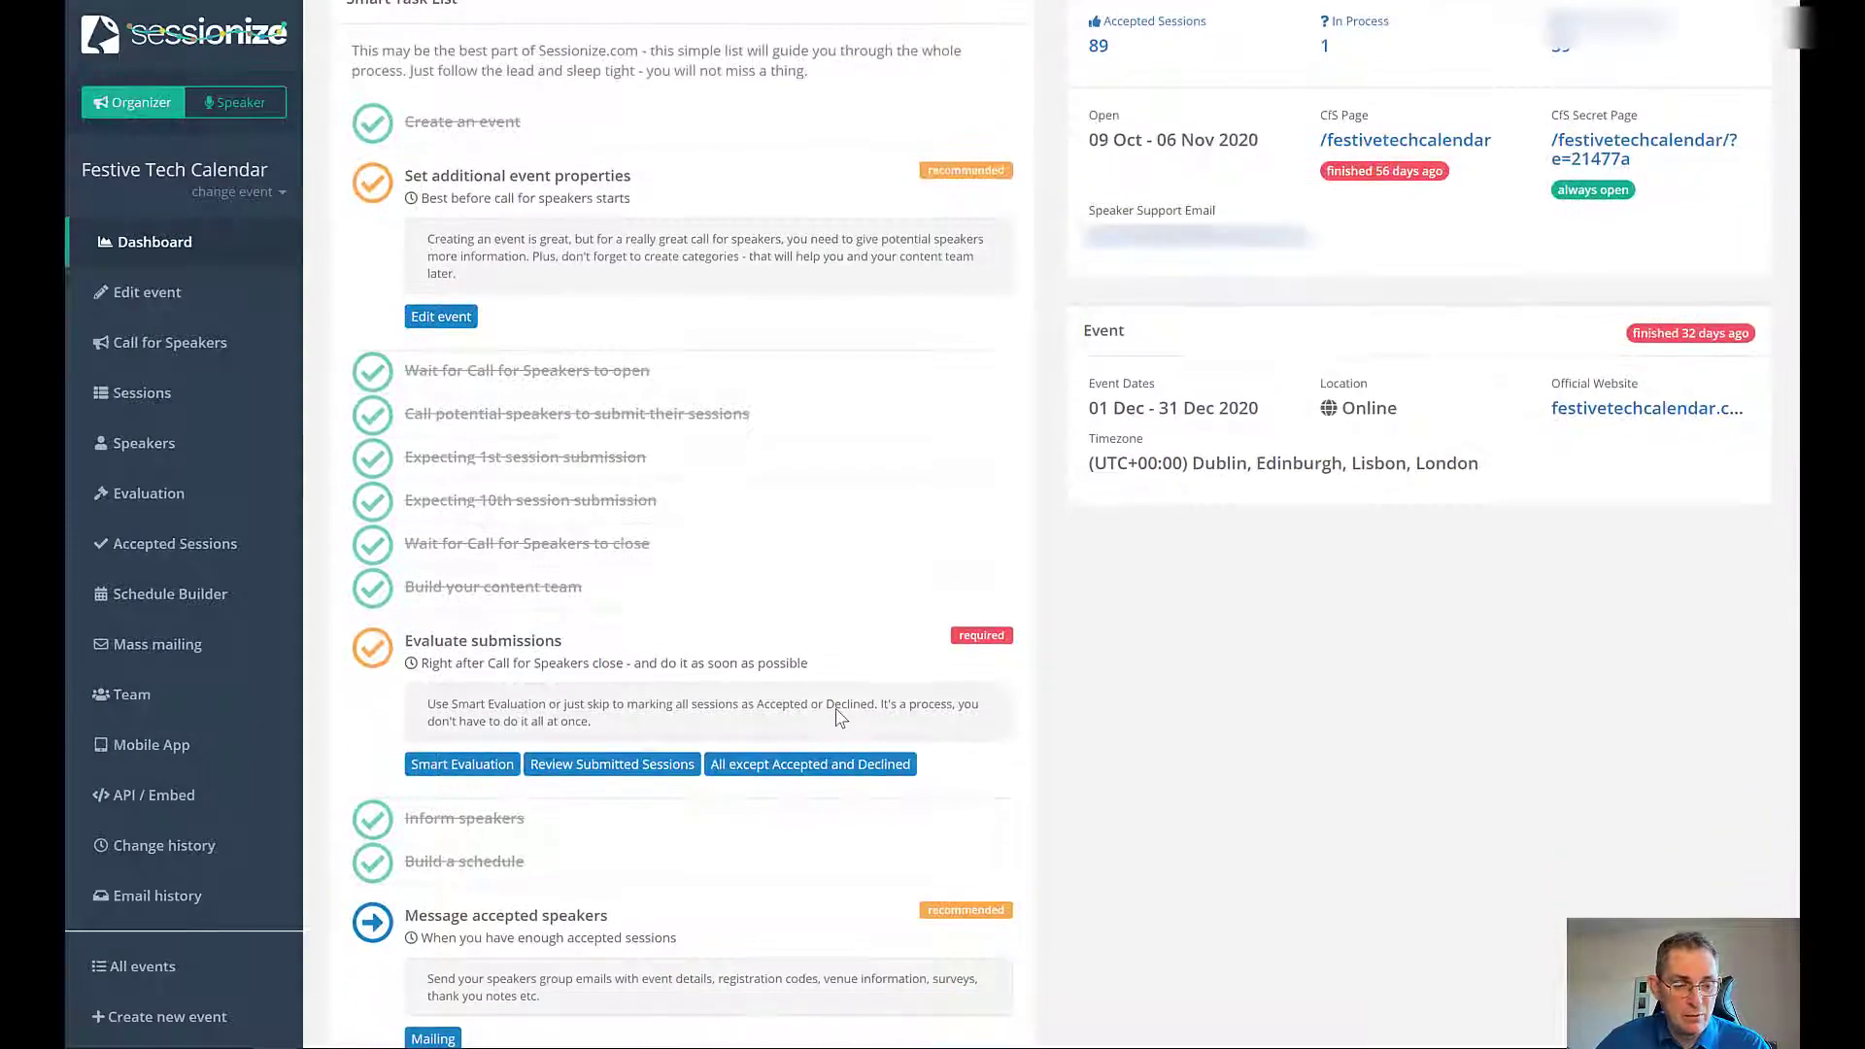